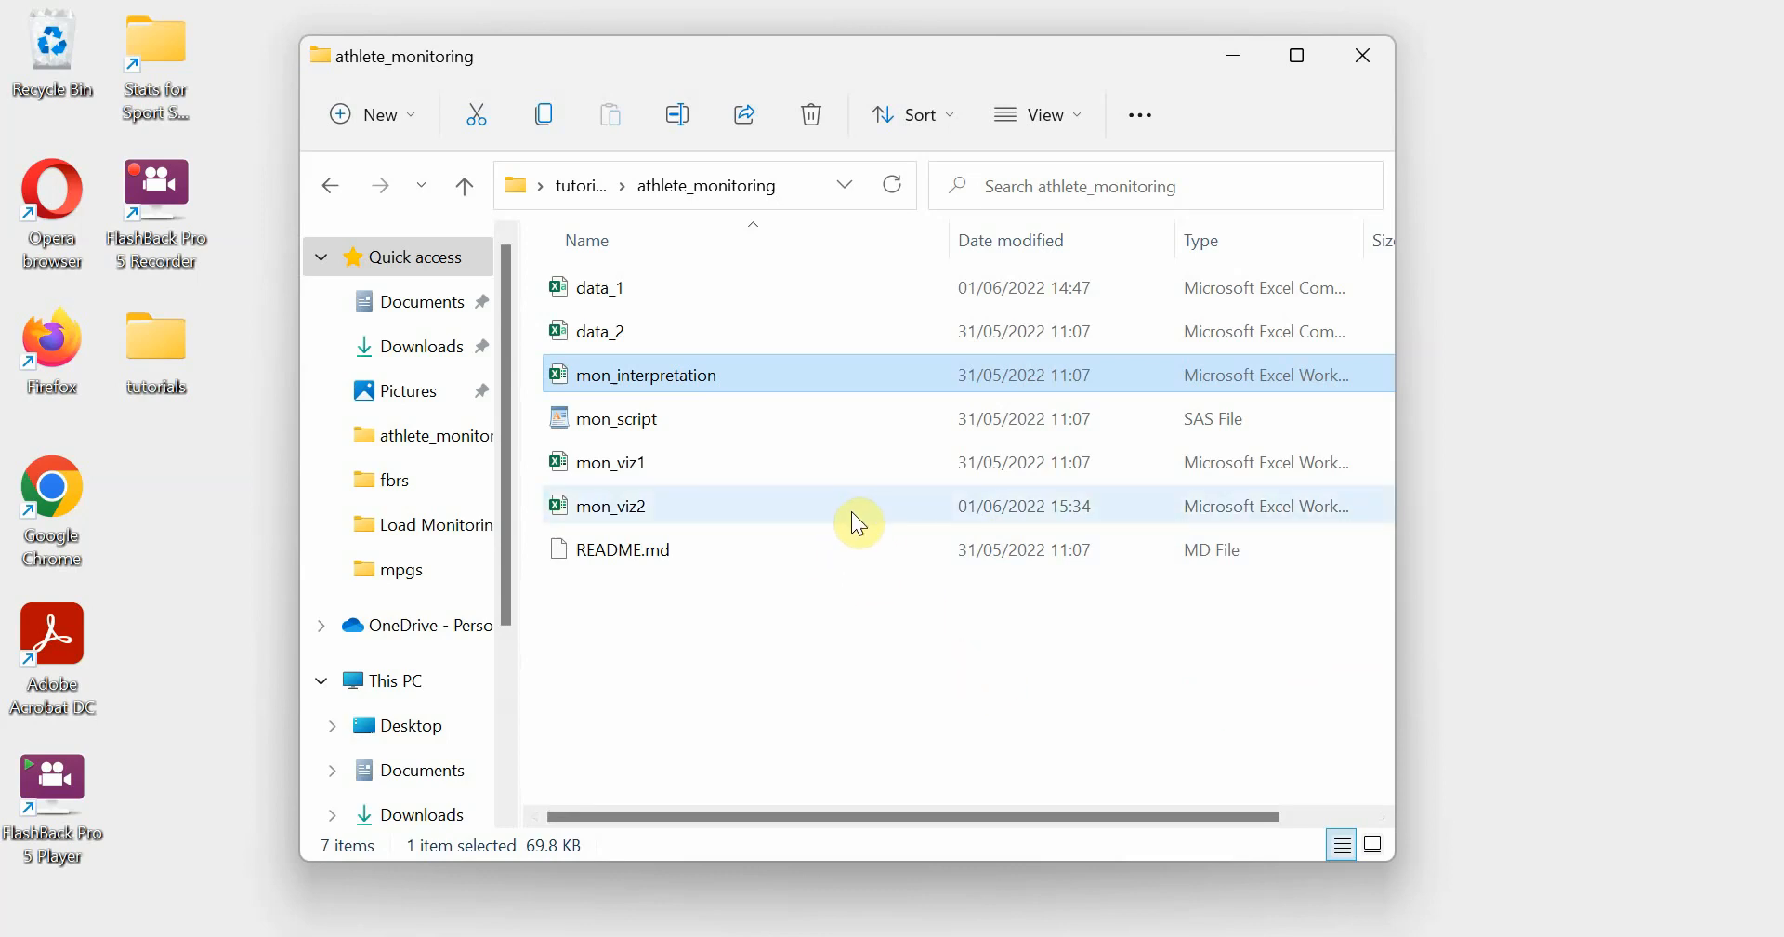
Minimize the athlete_monitoring folder window and switch to SAS Studio in the browser
mouse_move(851, 513)
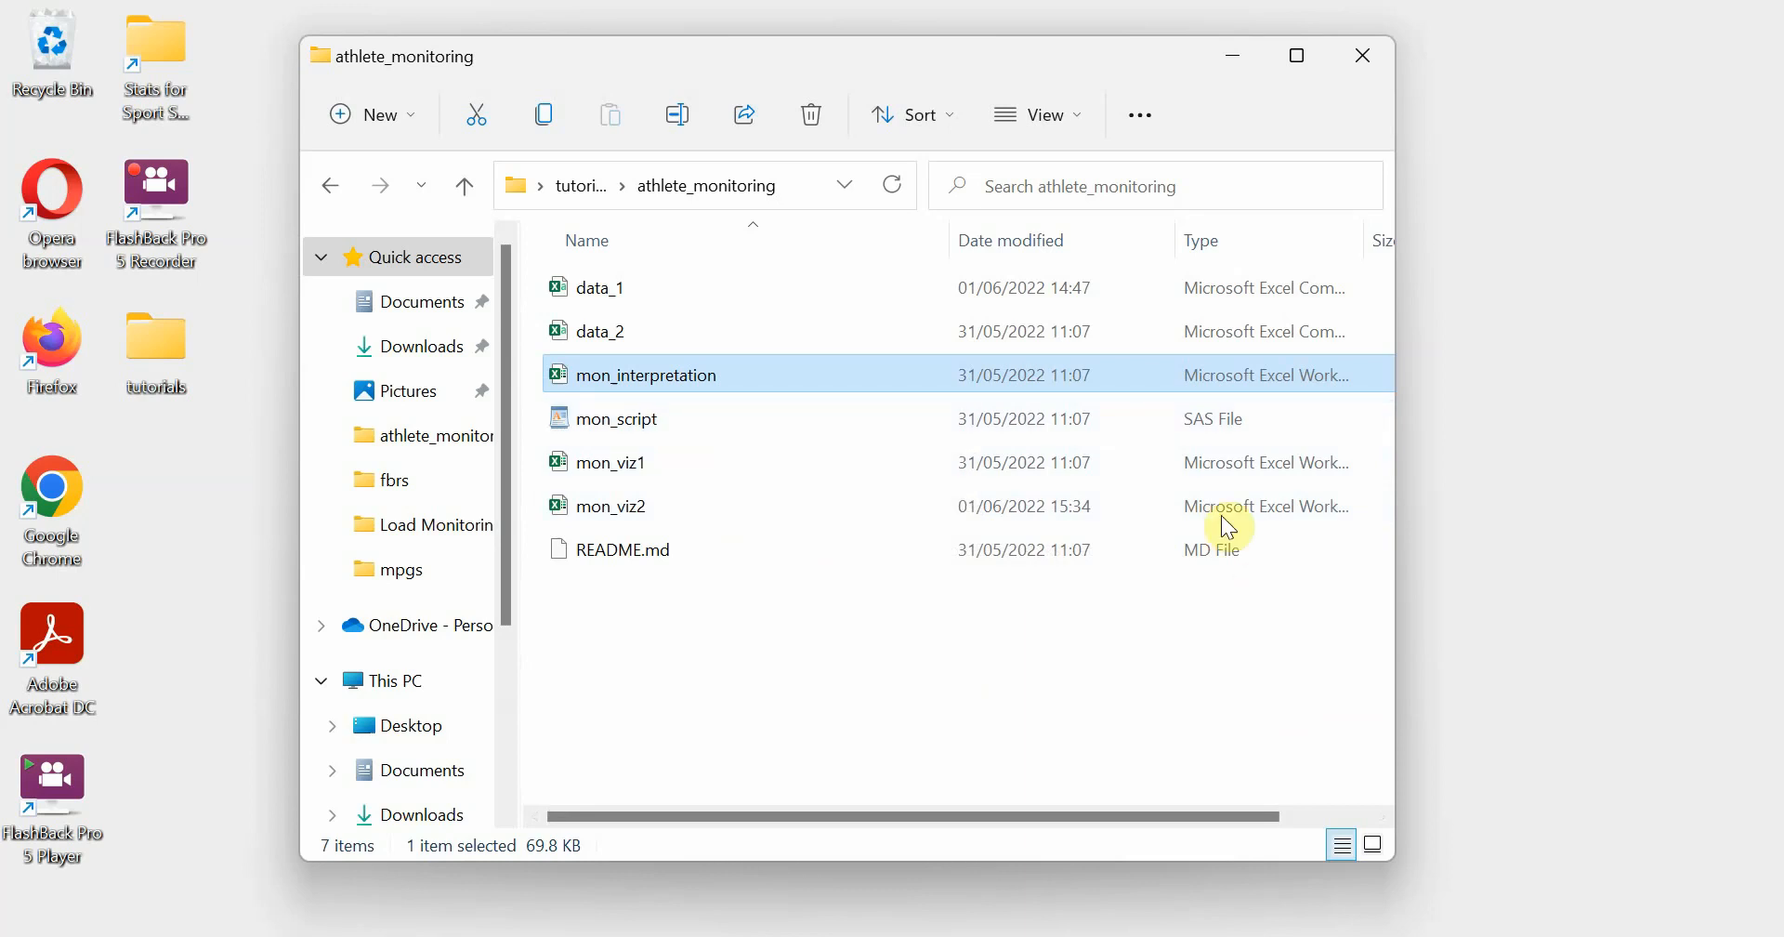
left_click(1233, 47)
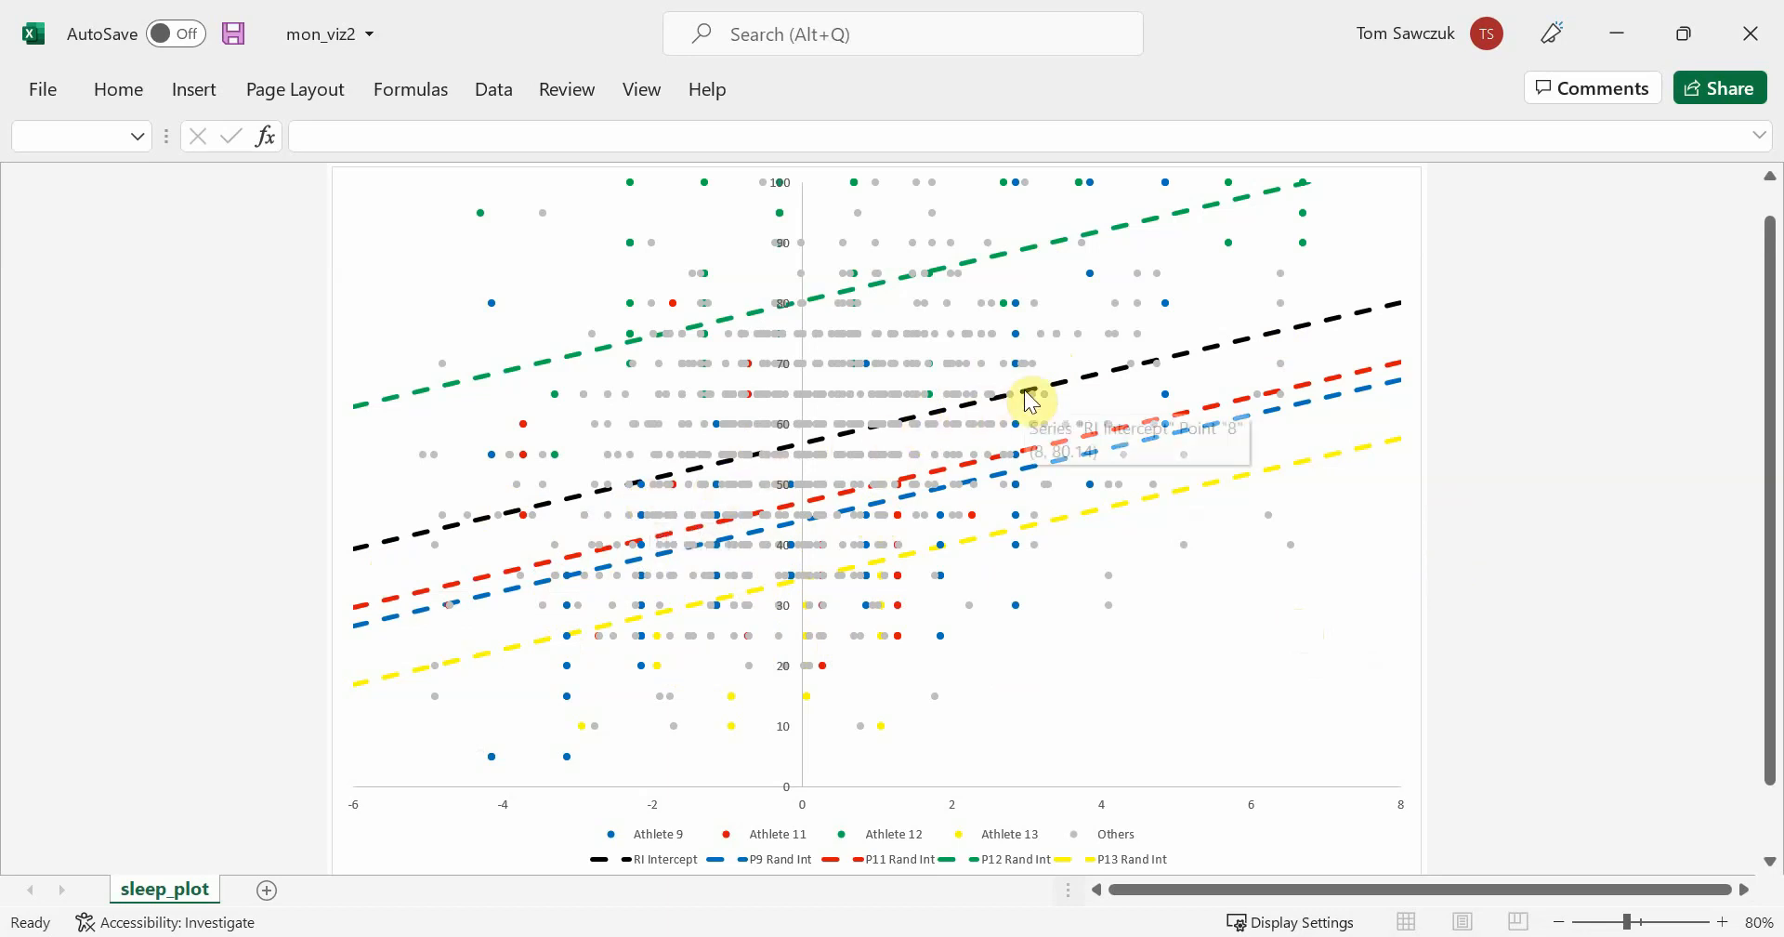
left_click(1047, 936)
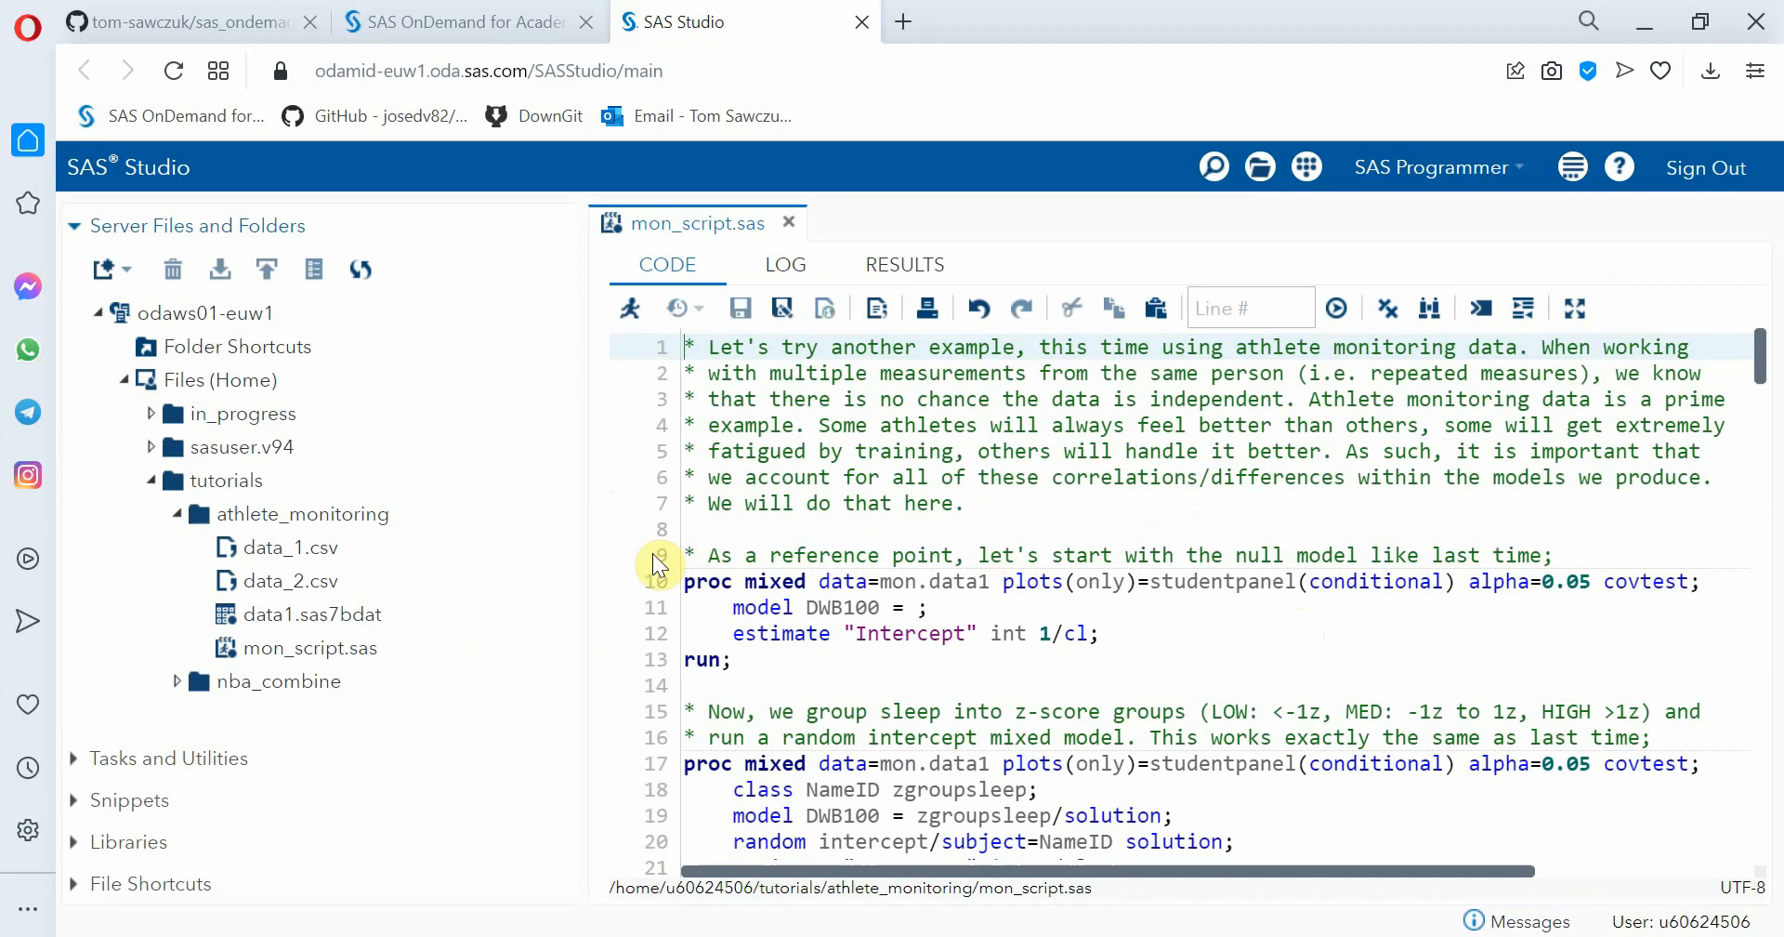
In the random slopes model of mon_script.sas, relabel the last two estimate statements as "Athlete 13 -6" and "Athlete 13 +8"
scroll(1019, 557, "down", 10)
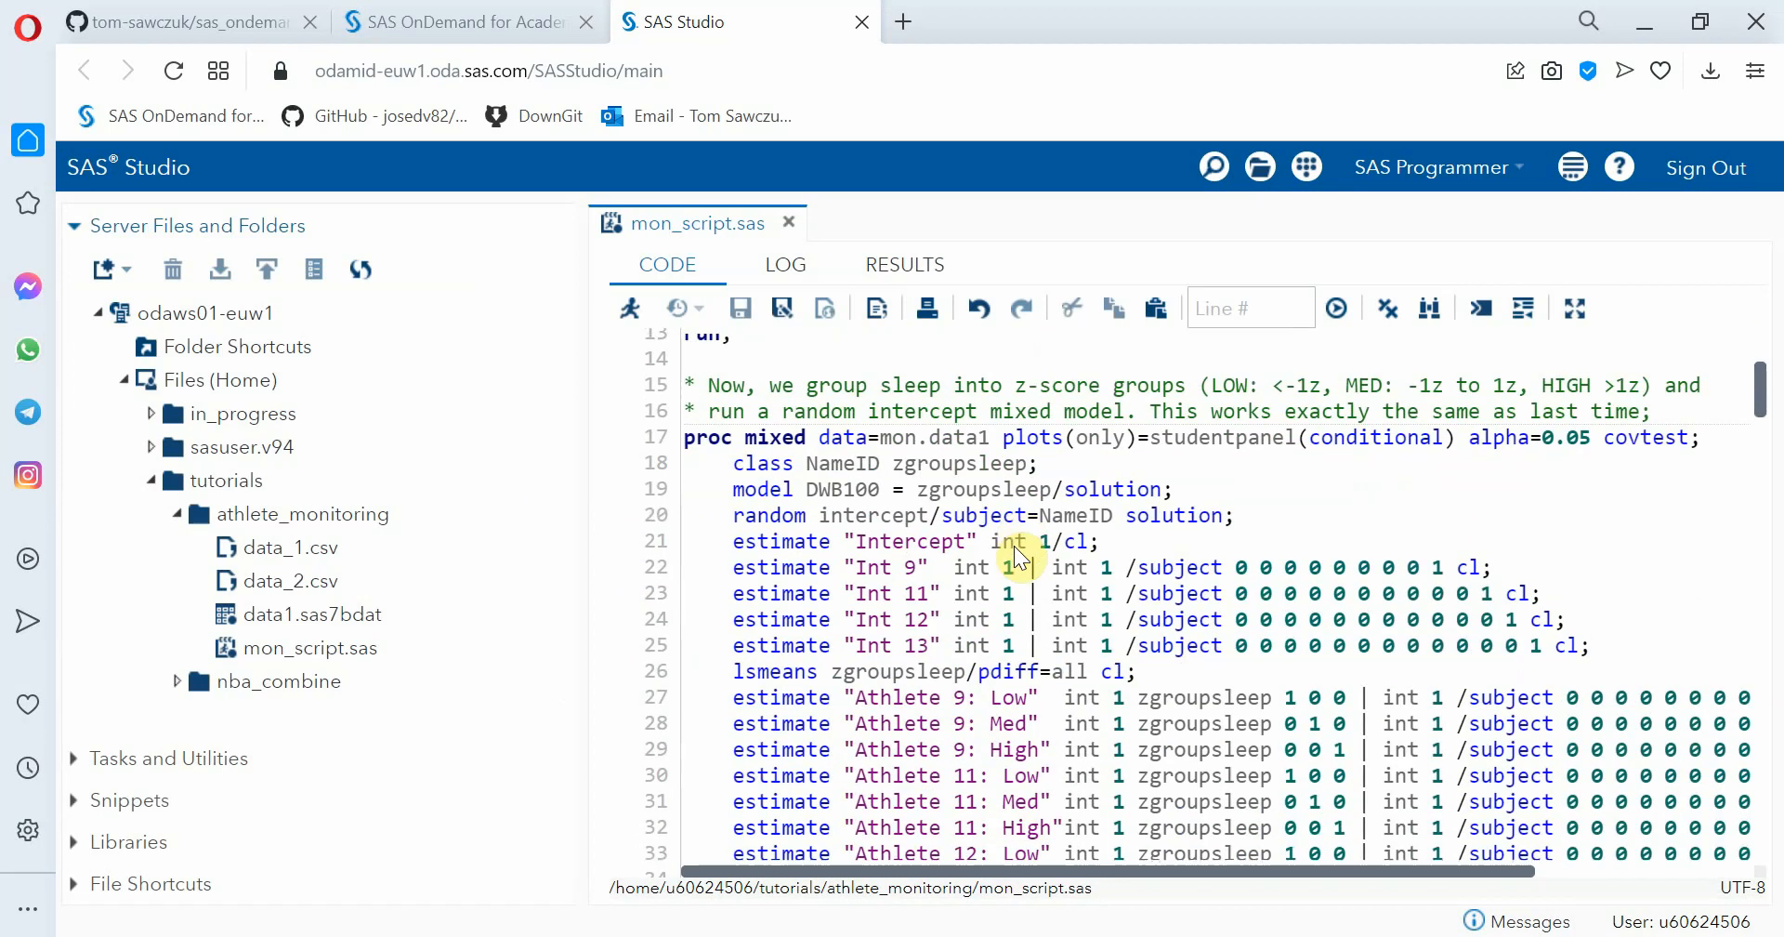
scroll(1019, 558, "down", 3)
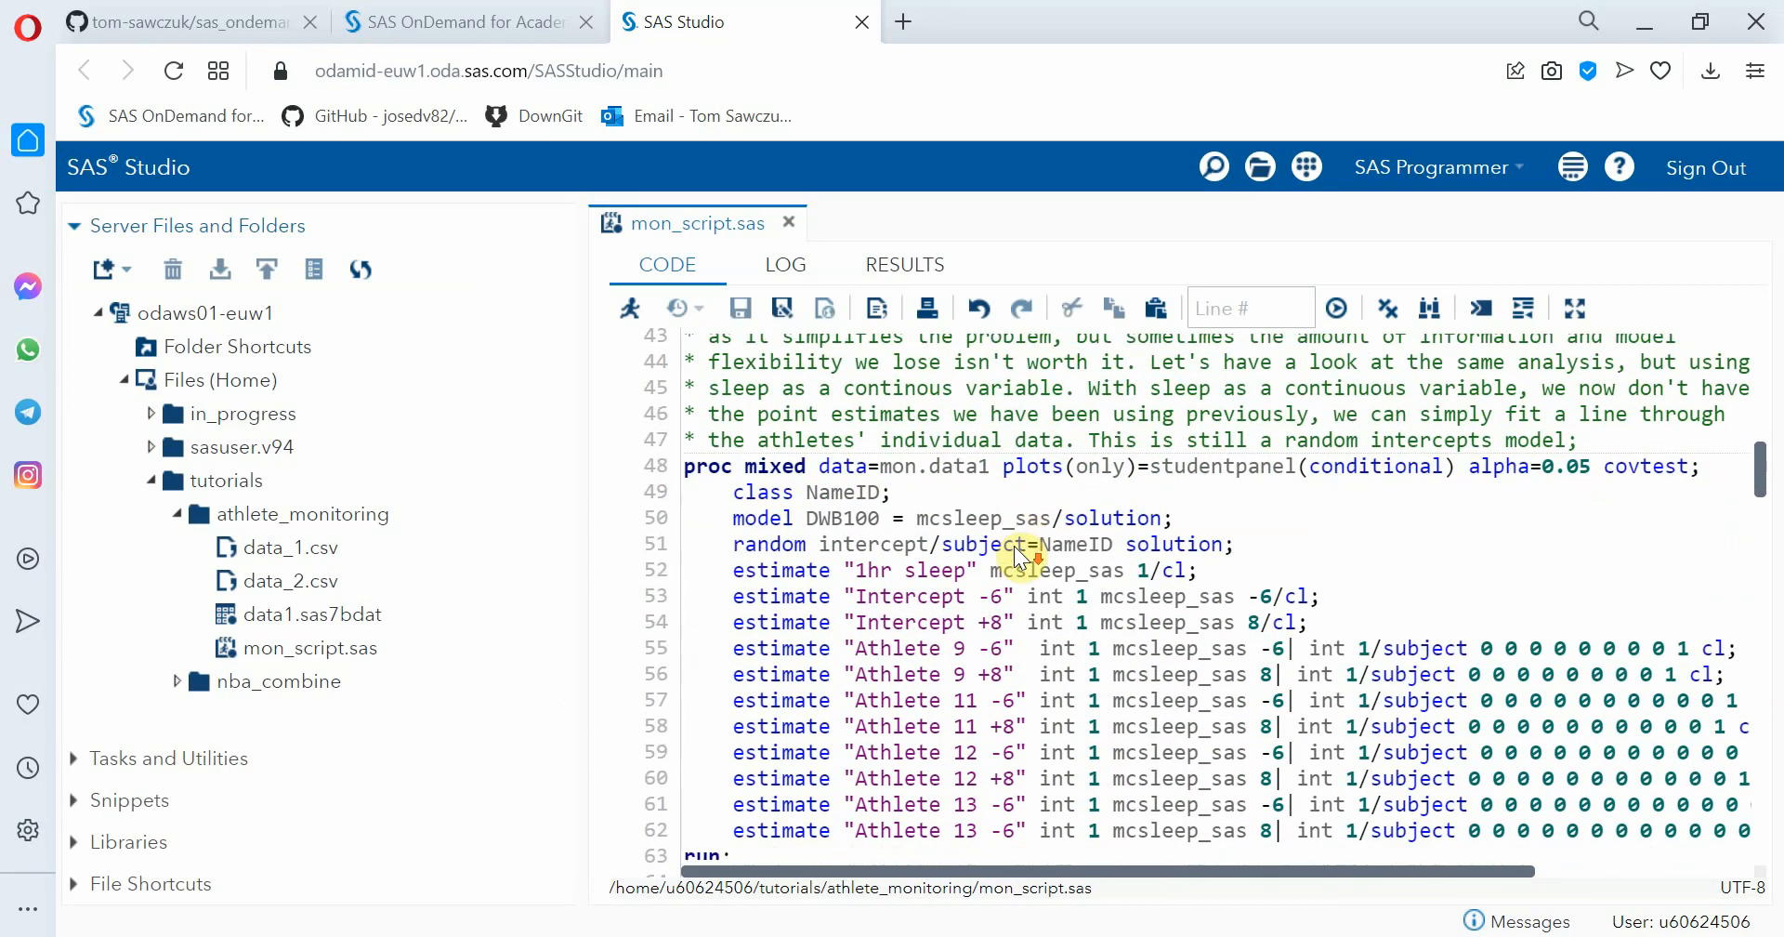
scroll(1019, 557, "down", 8)
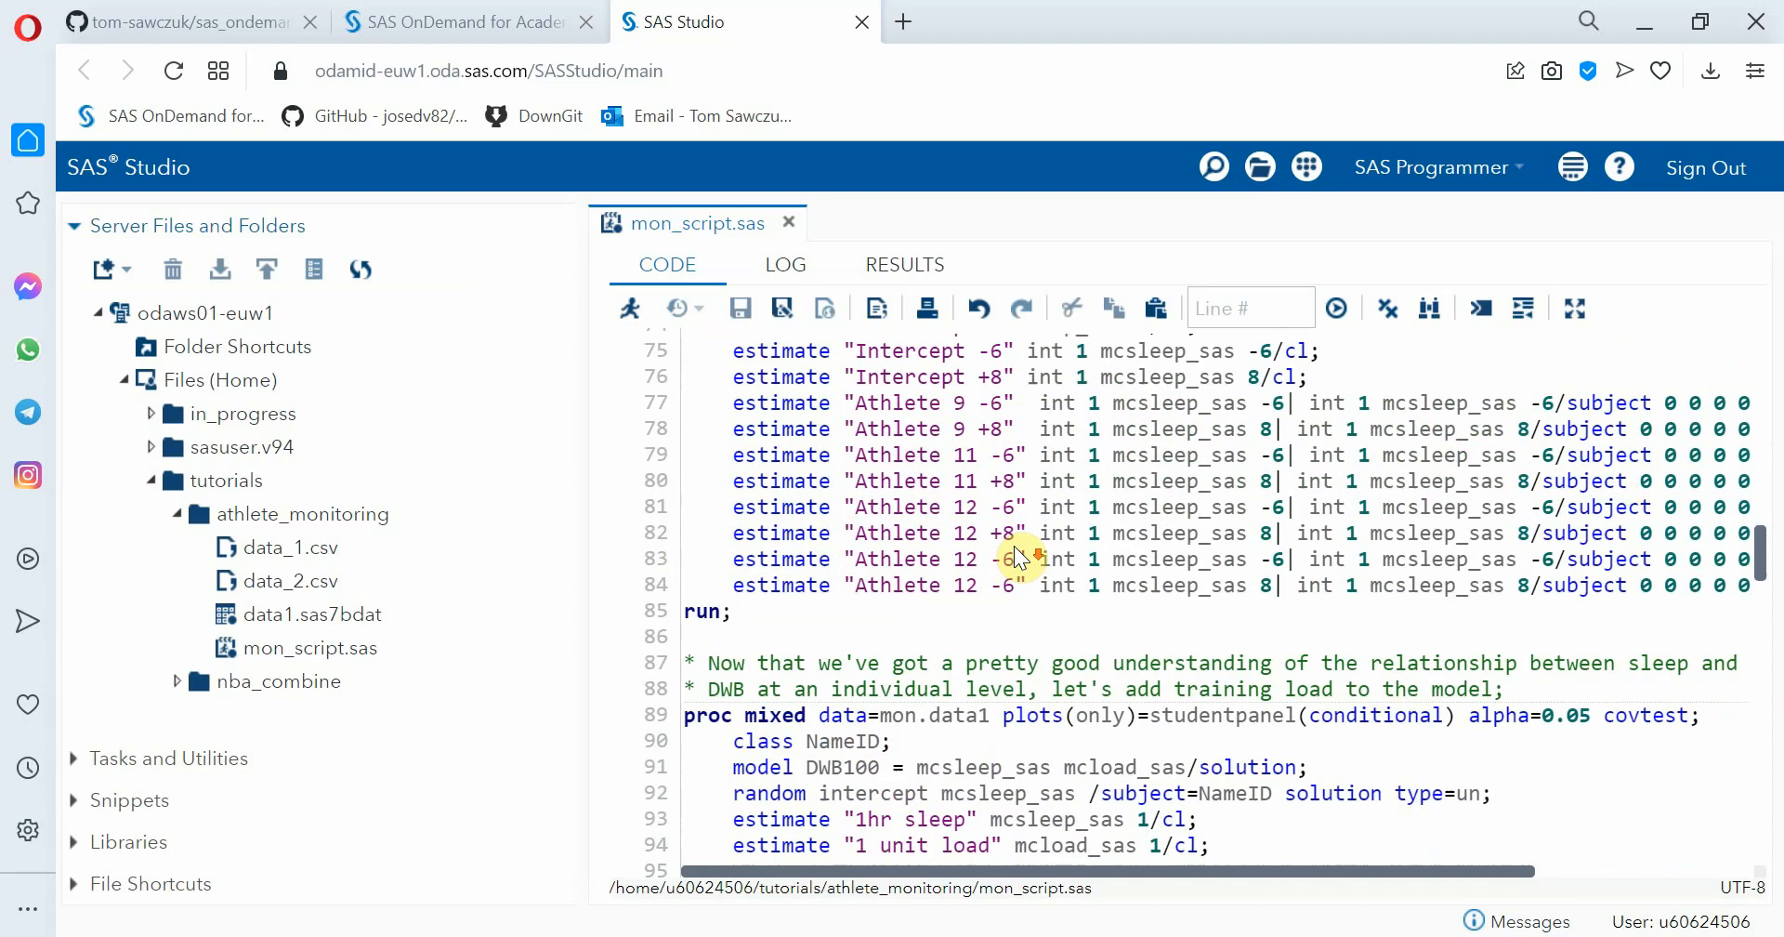
scroll(1020, 557, "up", 2)
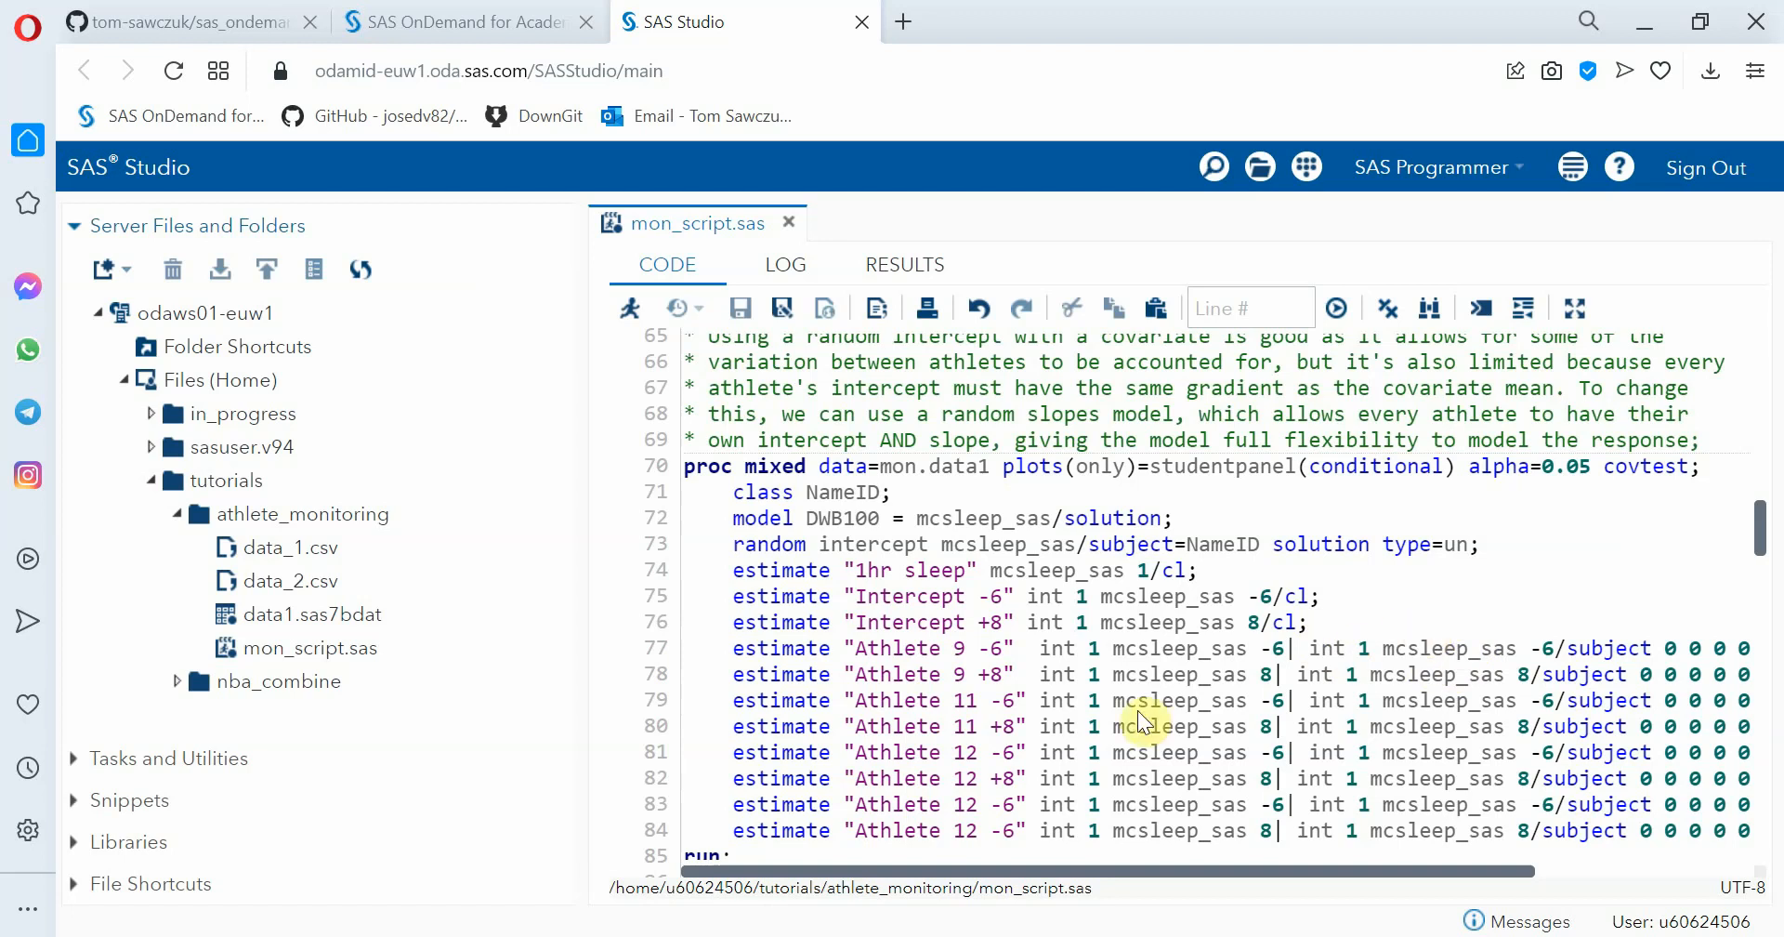
left_click(963, 789)
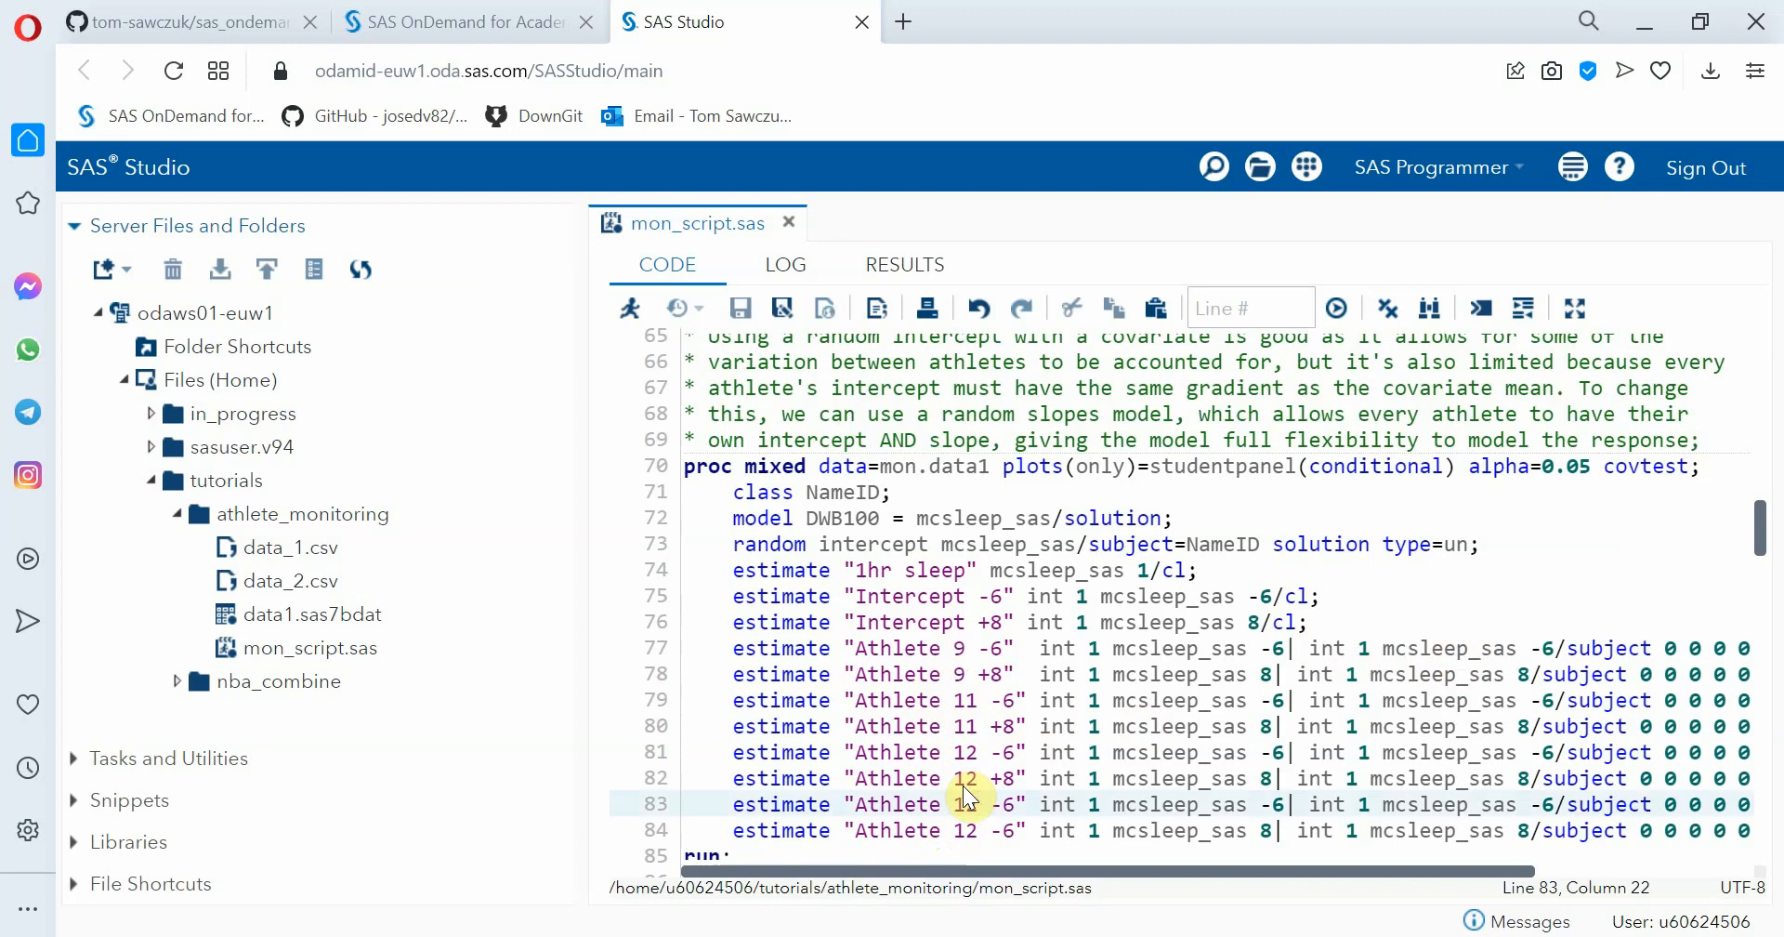
key("BackSpace")
type("3")
key("Down")
key("BackSpace")
type("3")
key("Right")
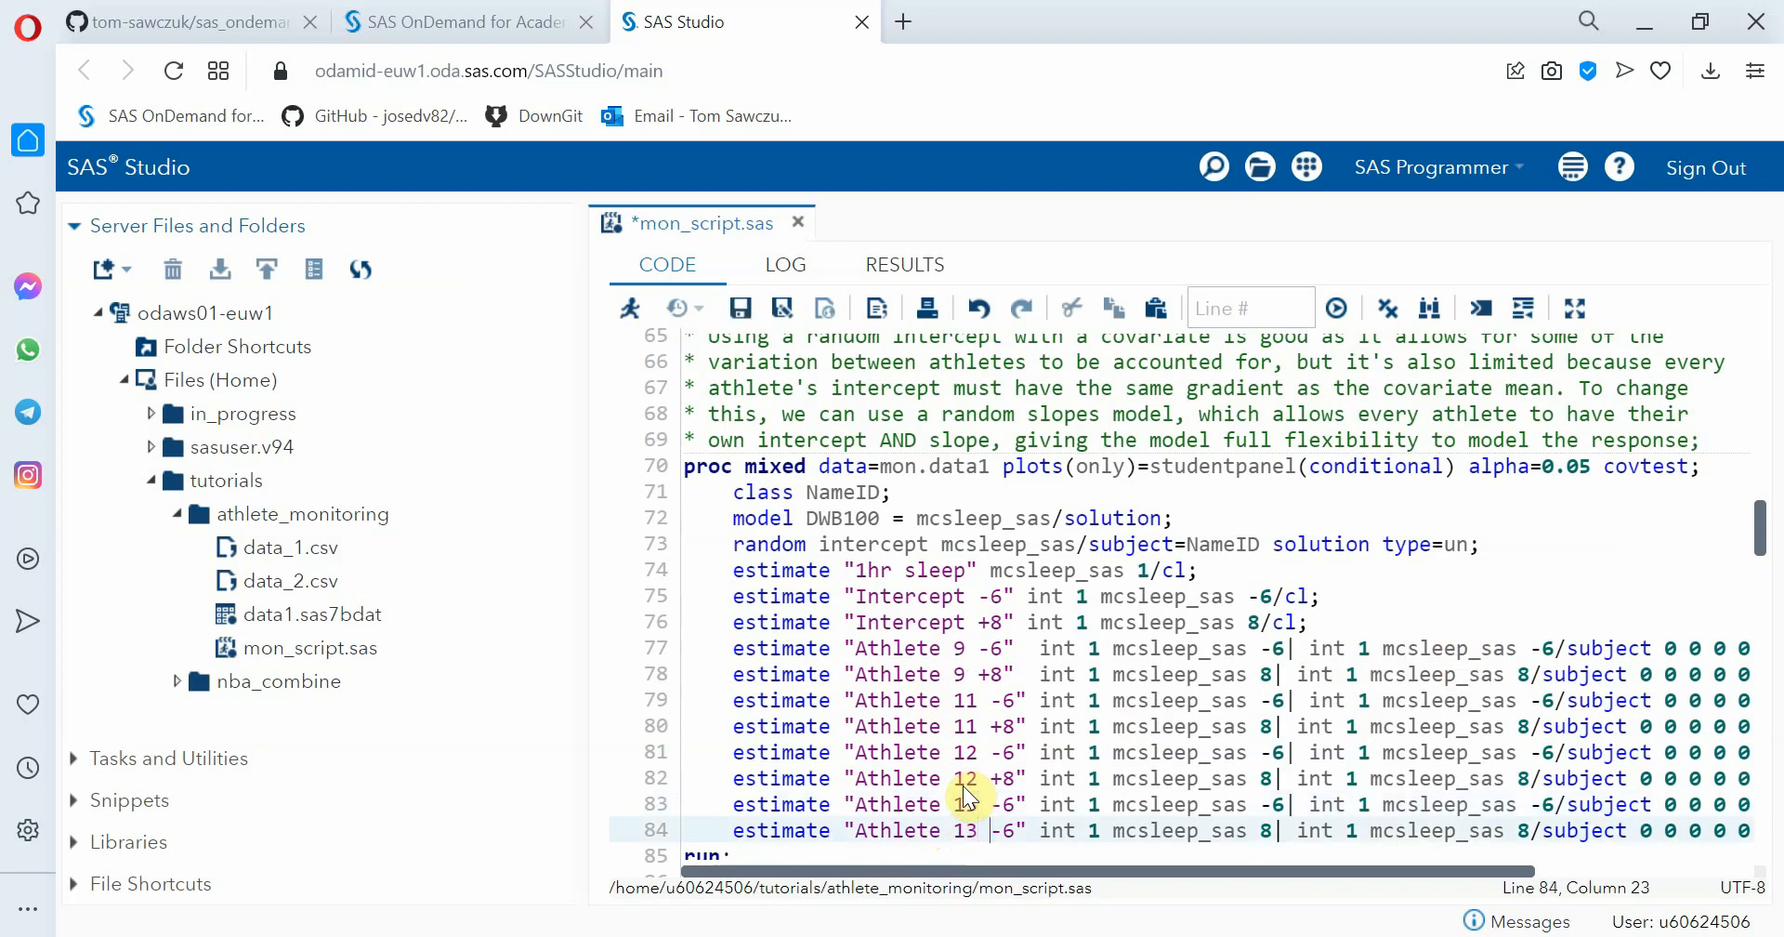
key("Delete")
key("Delete")
type("+8")
Run only the random slopes proc mixed block, lines 70 to 85, check its log for errors and return to the results
left_click_drag(746, 846, 675, 444)
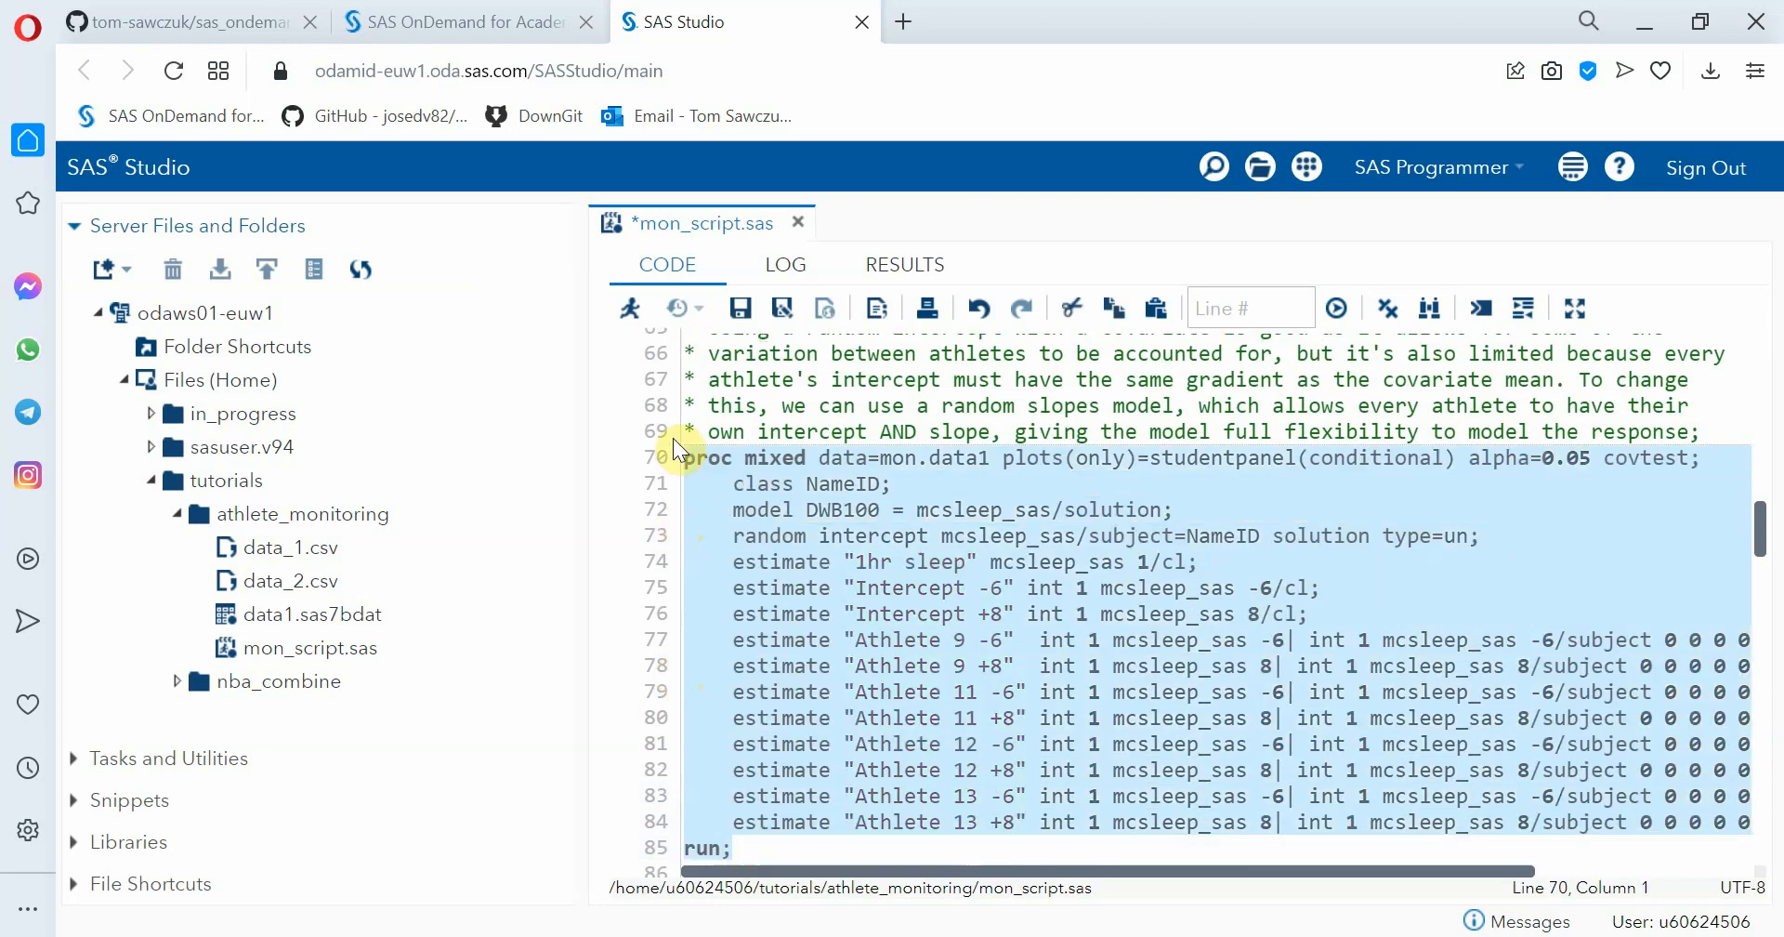
left_click(629, 308)
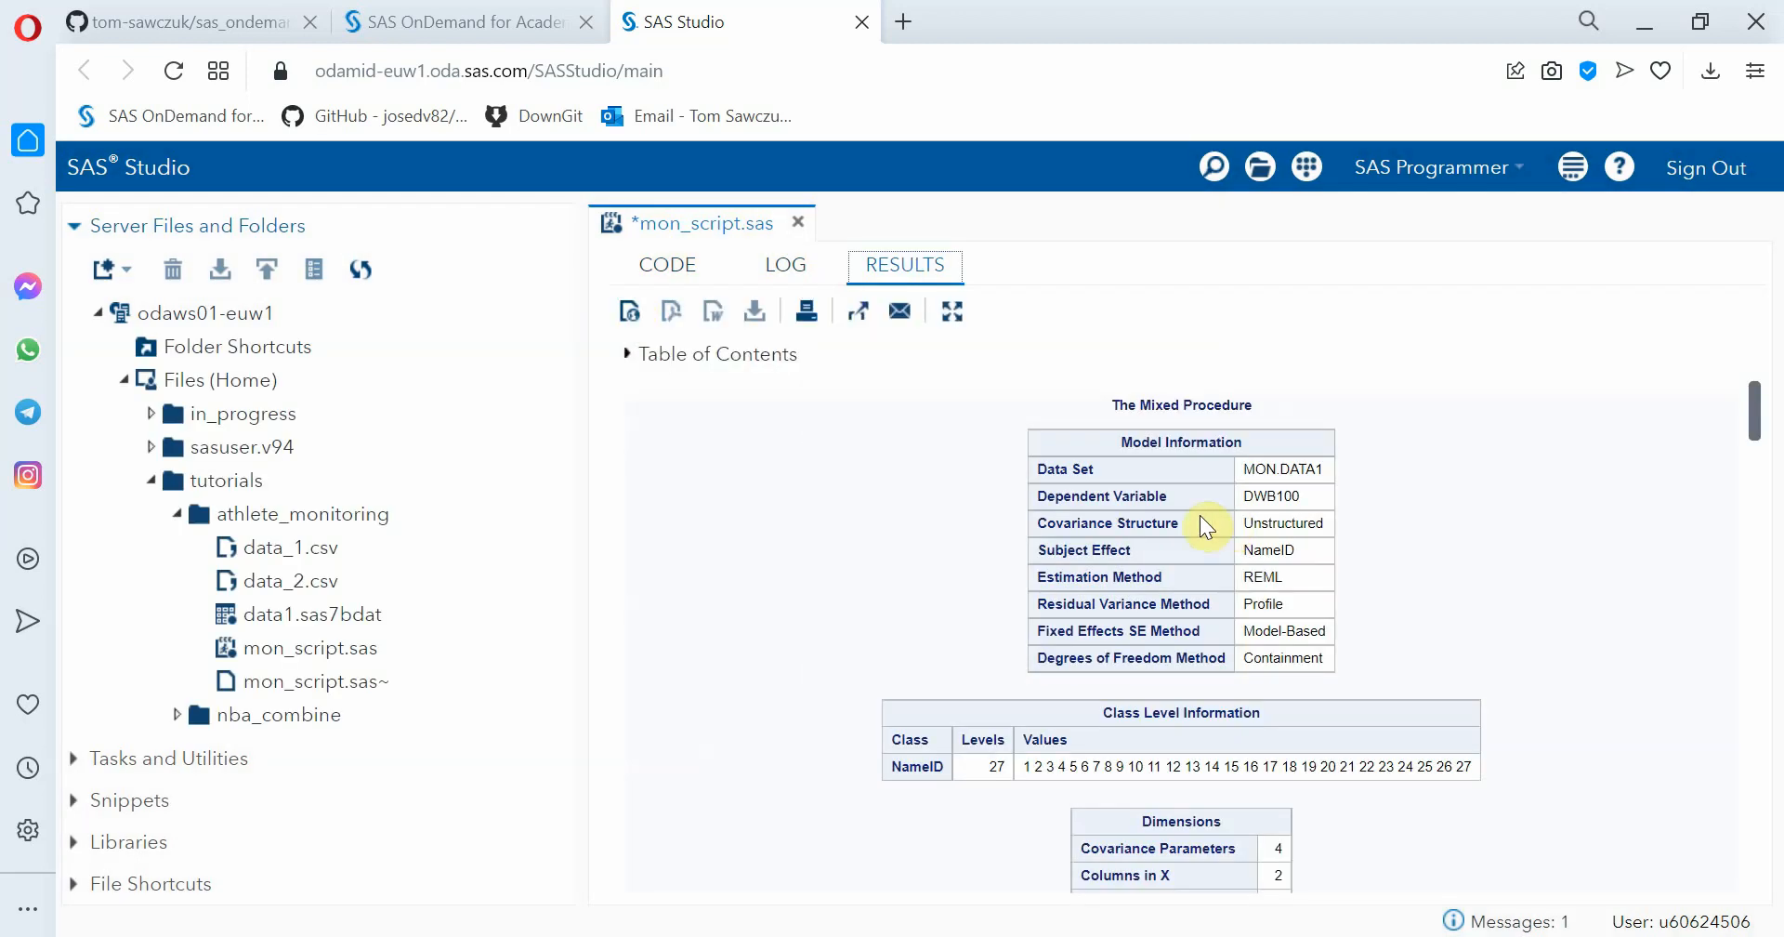
left_click(783, 266)
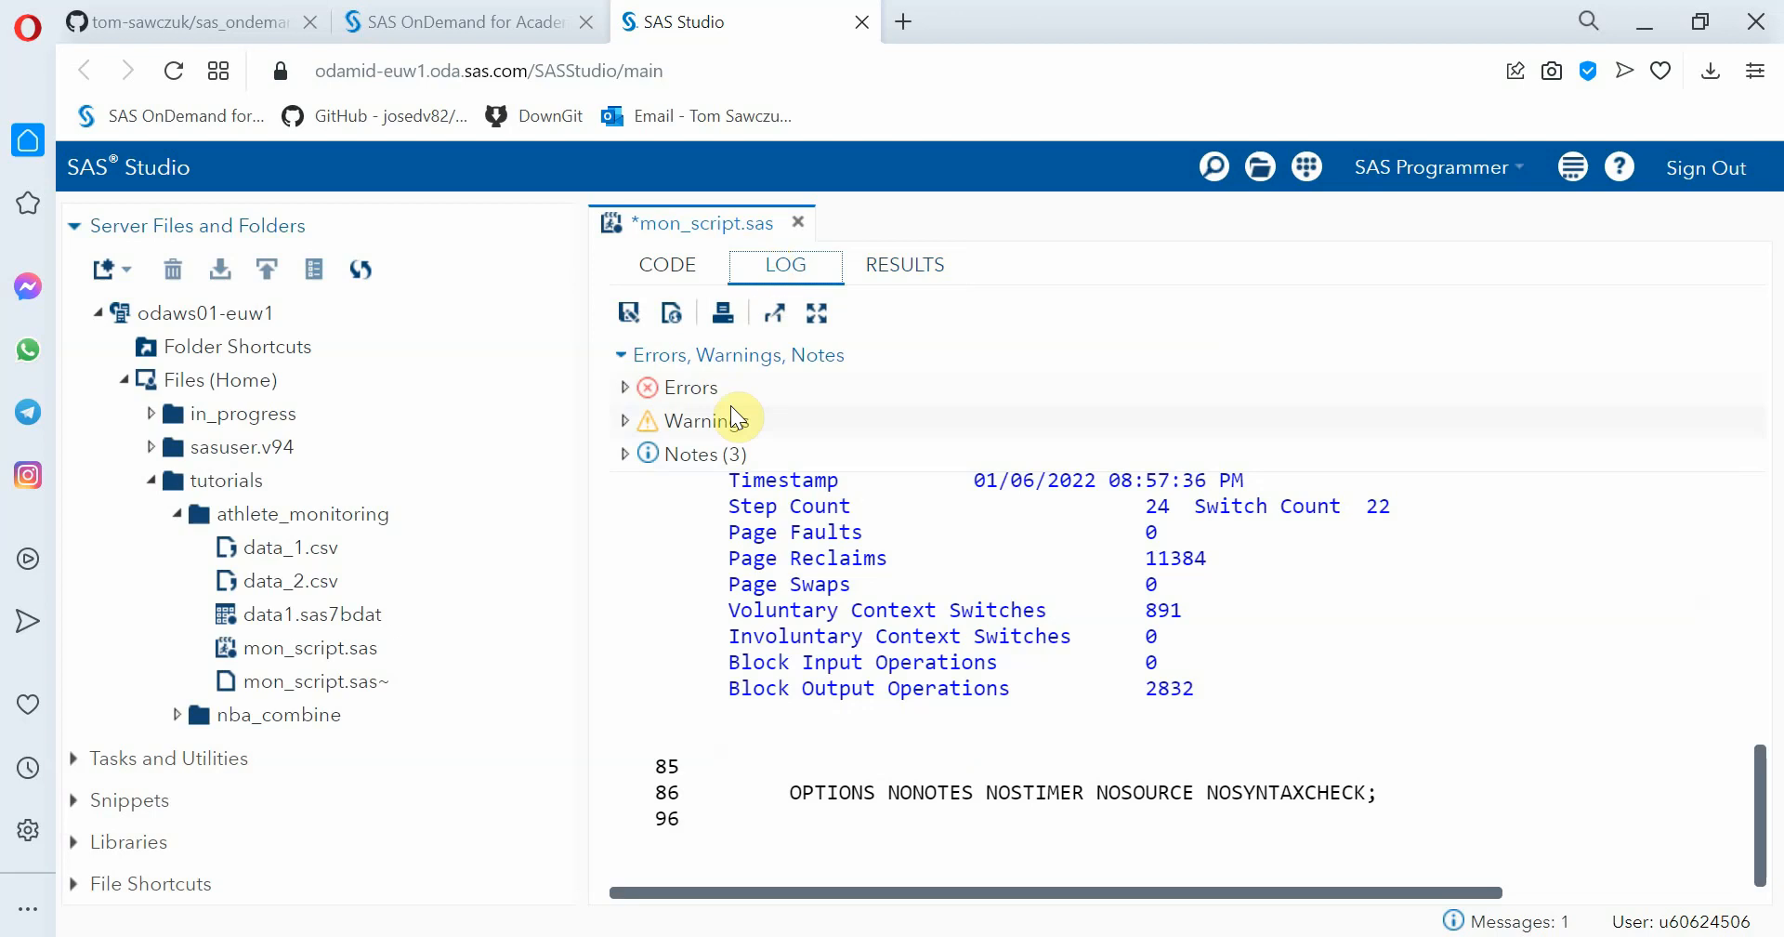
left_click(915, 273)
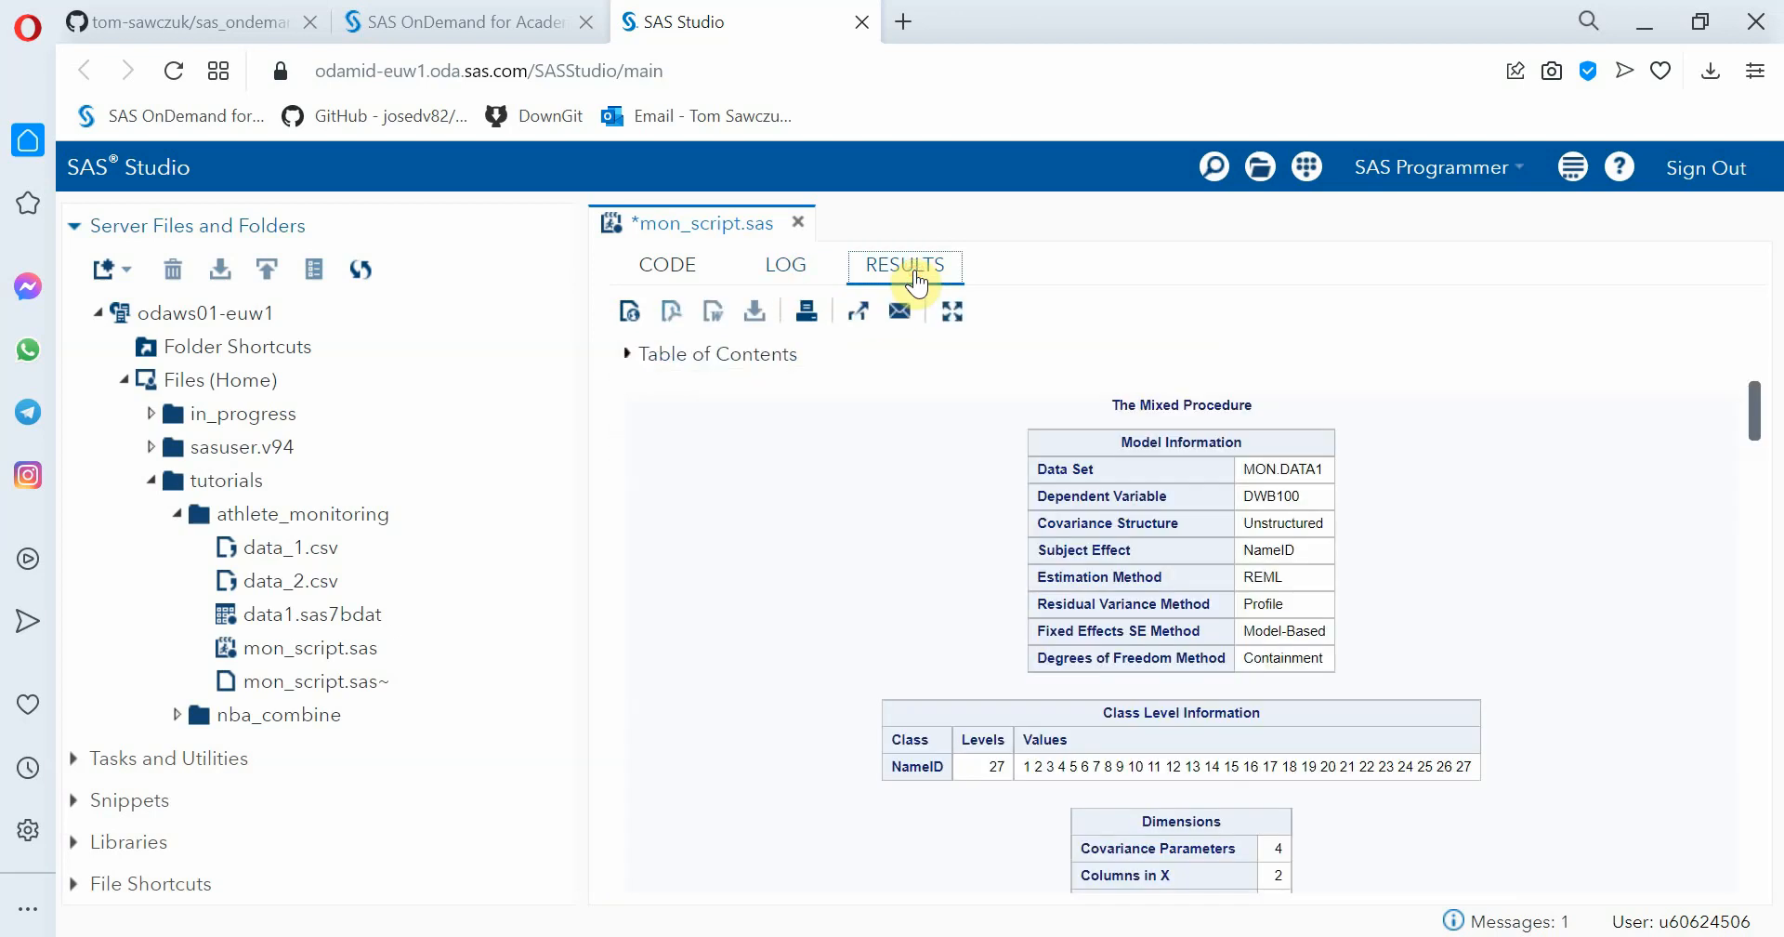
Review the model dimensions, observation counts, iteration history and covariance parameter estimates, focusing on the UN terms
scroll(1341, 606, "down", 1)
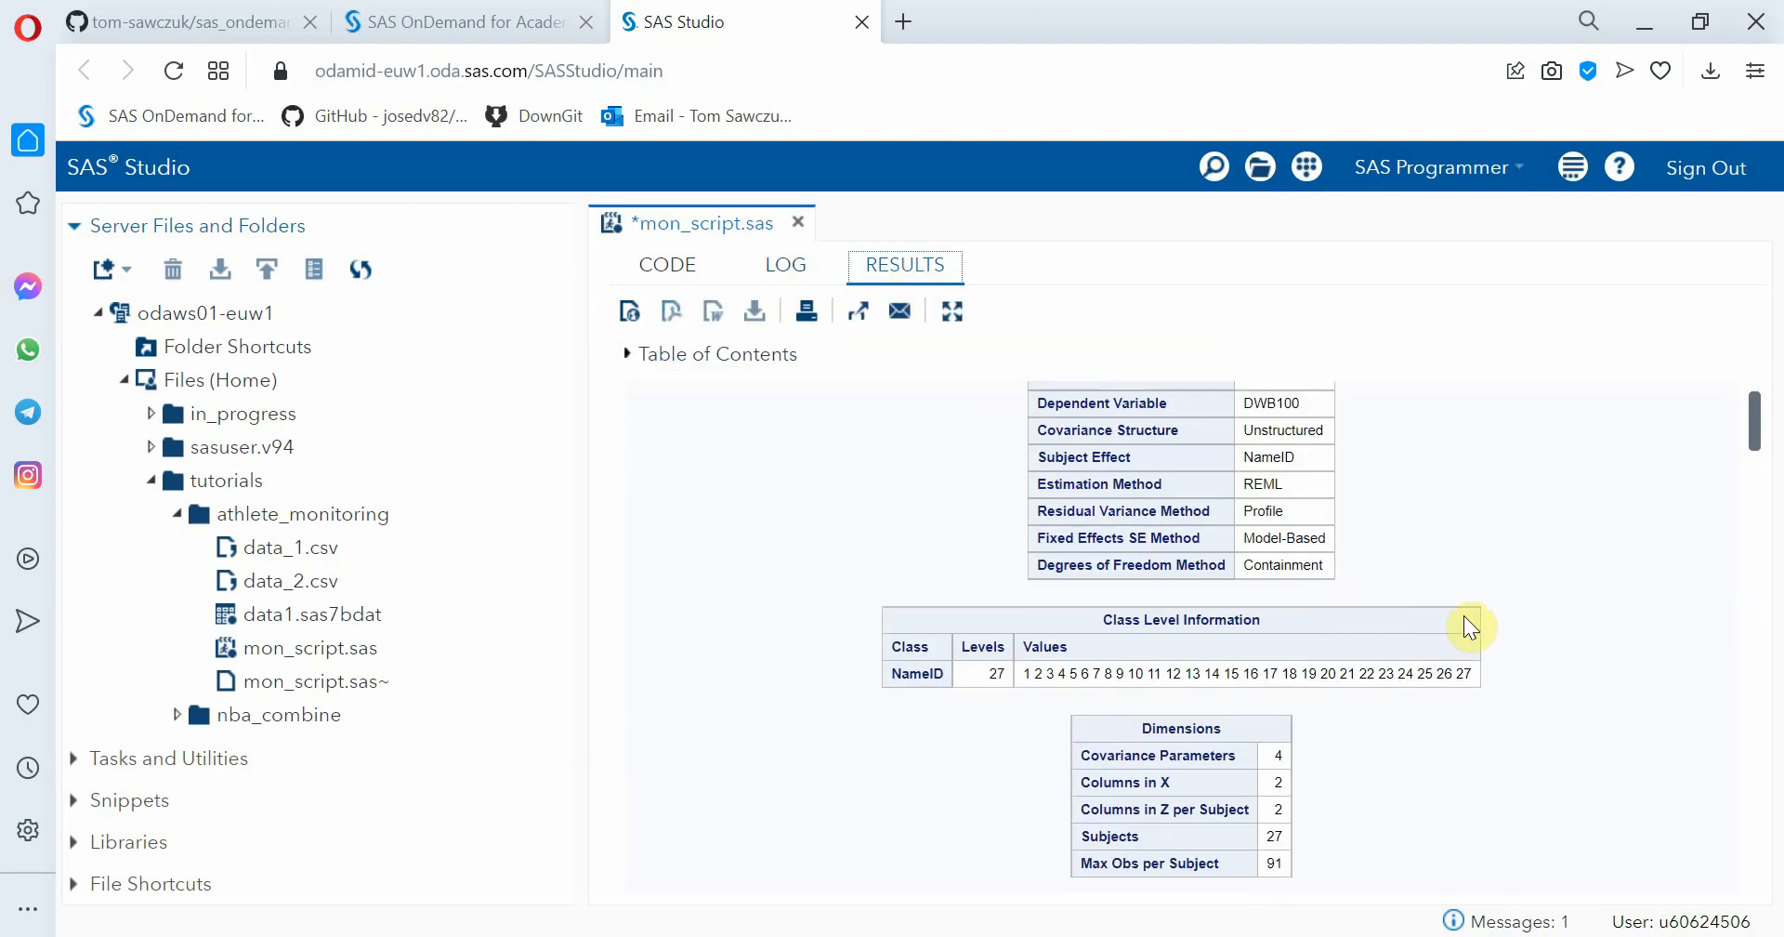
scroll(1578, 733, "down", 4)
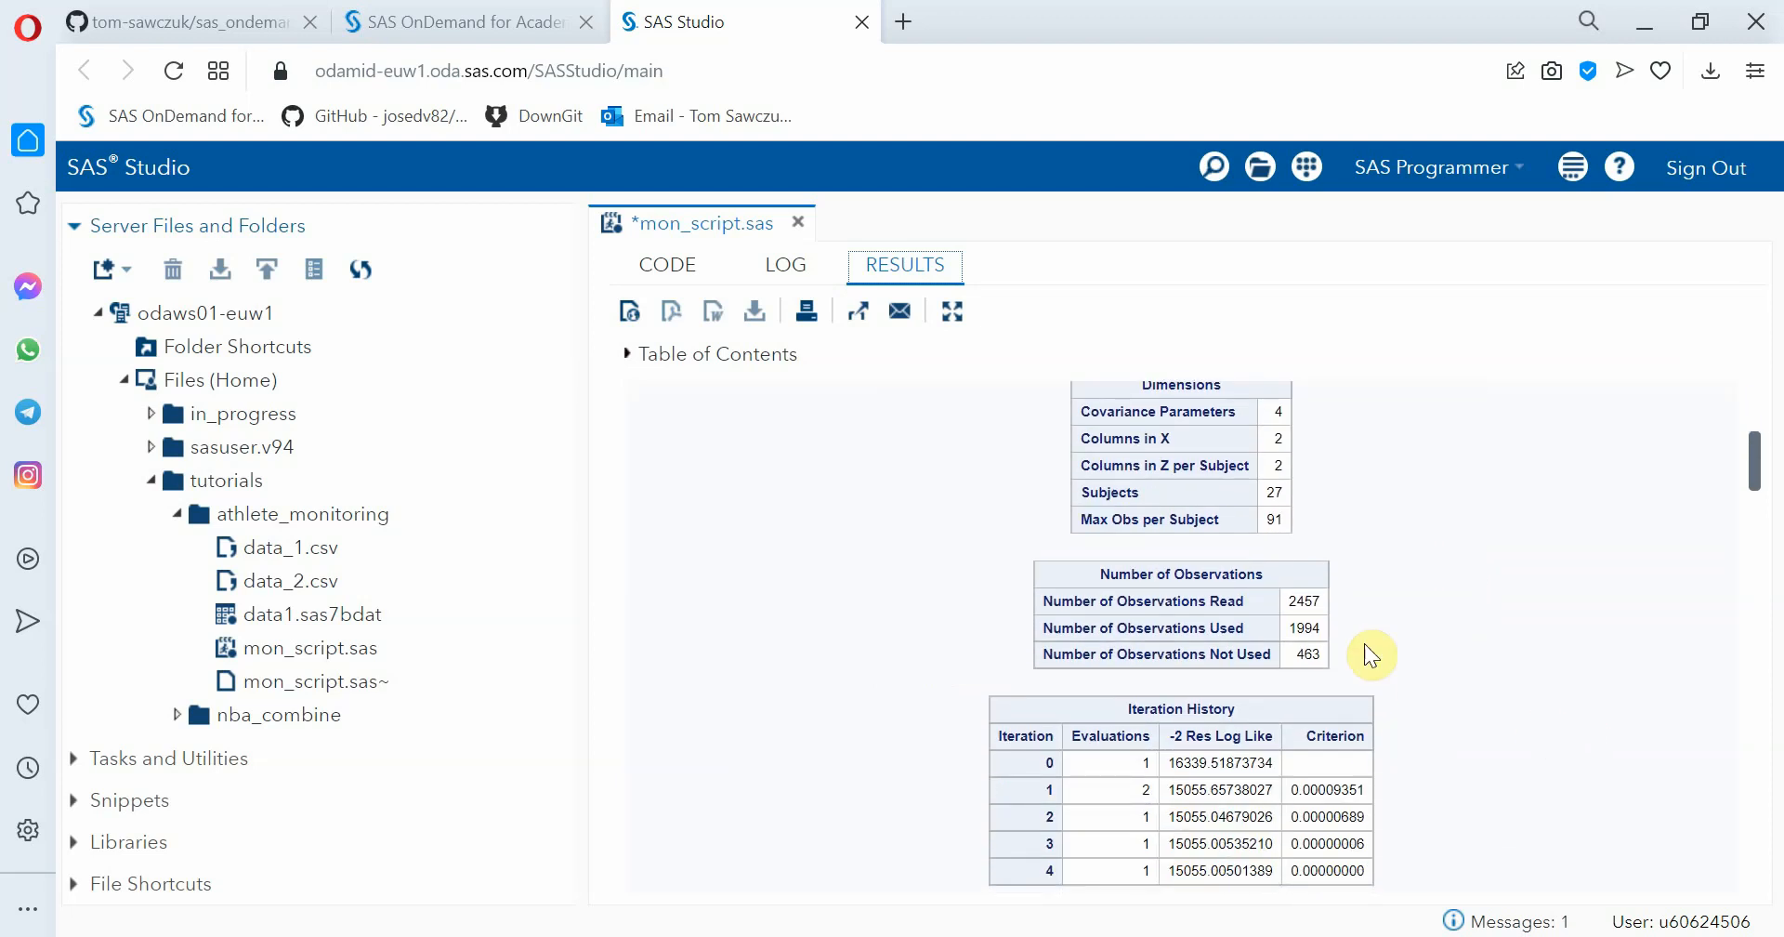
scroll(1540, 683, "down", 2)
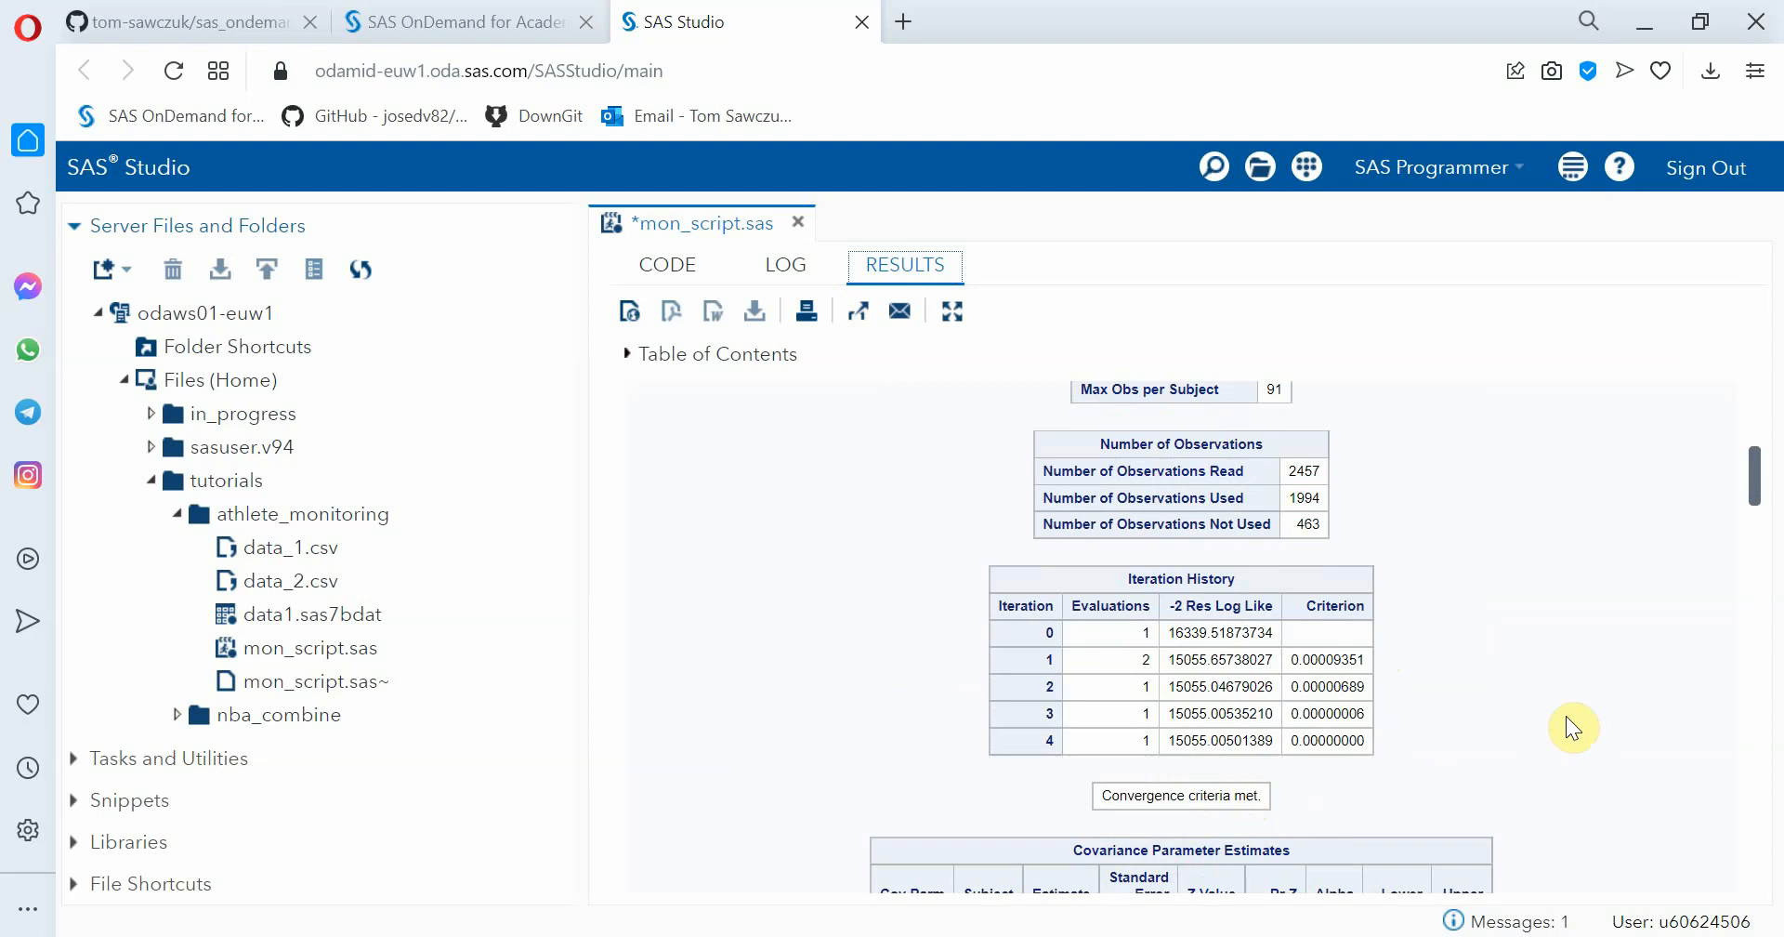
scroll(1572, 724, "down", 3)
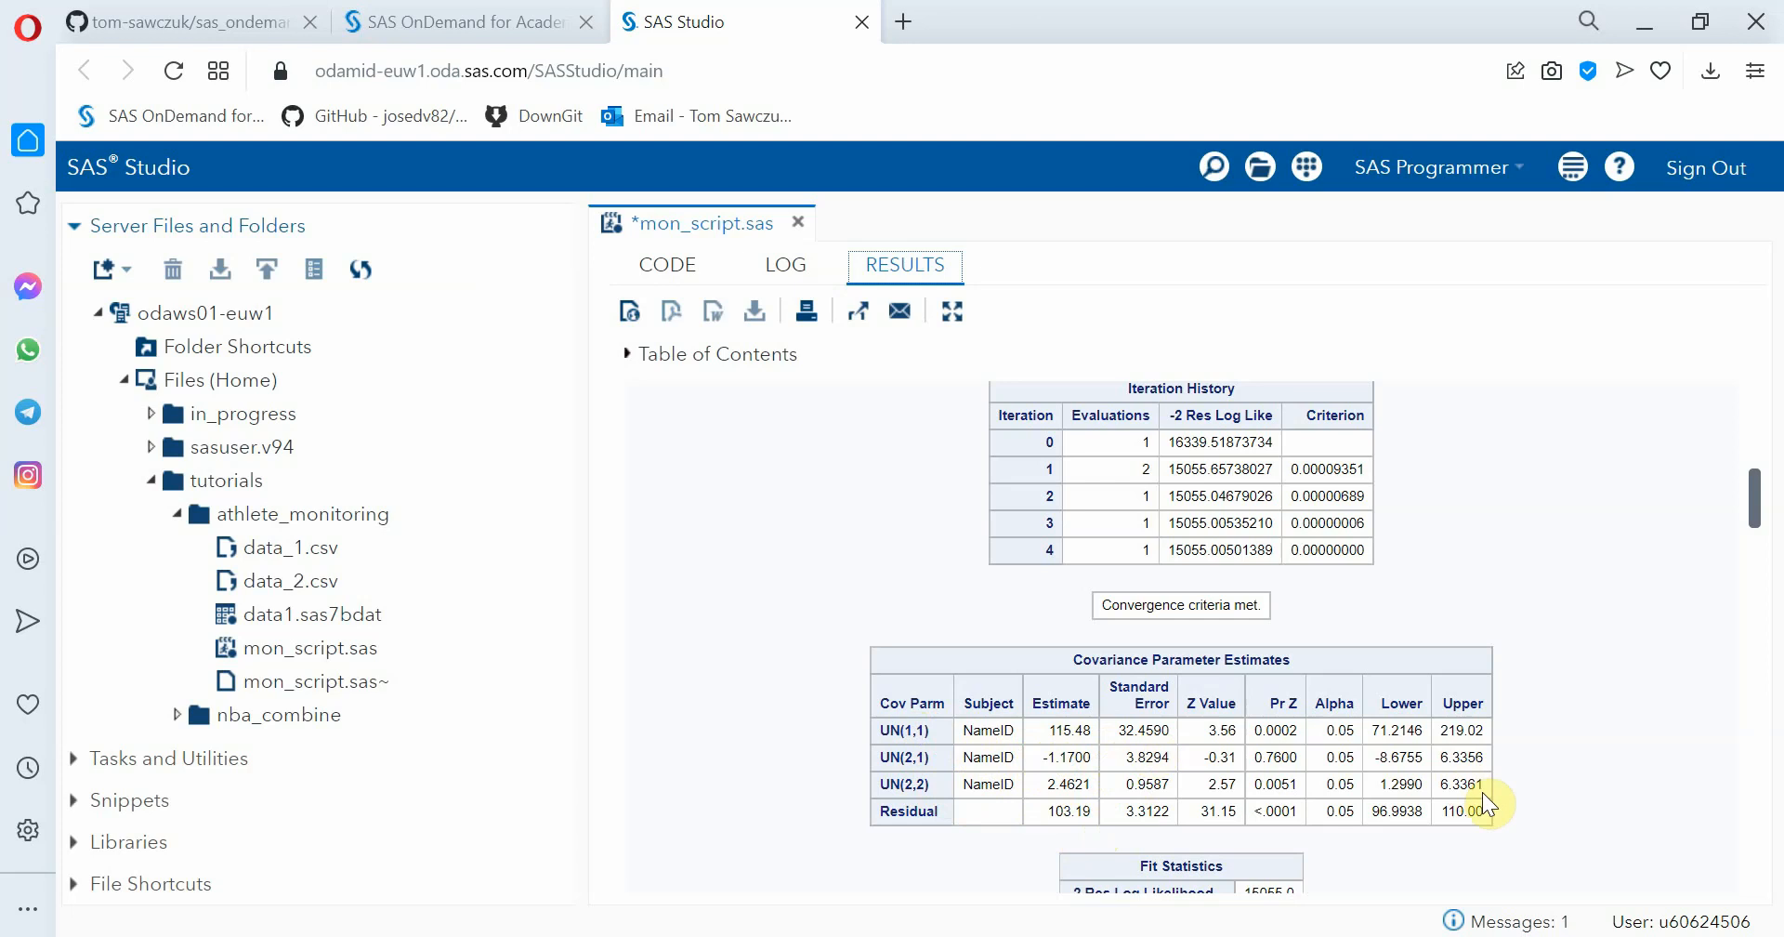
scroll(1569, 766, "down", 1)
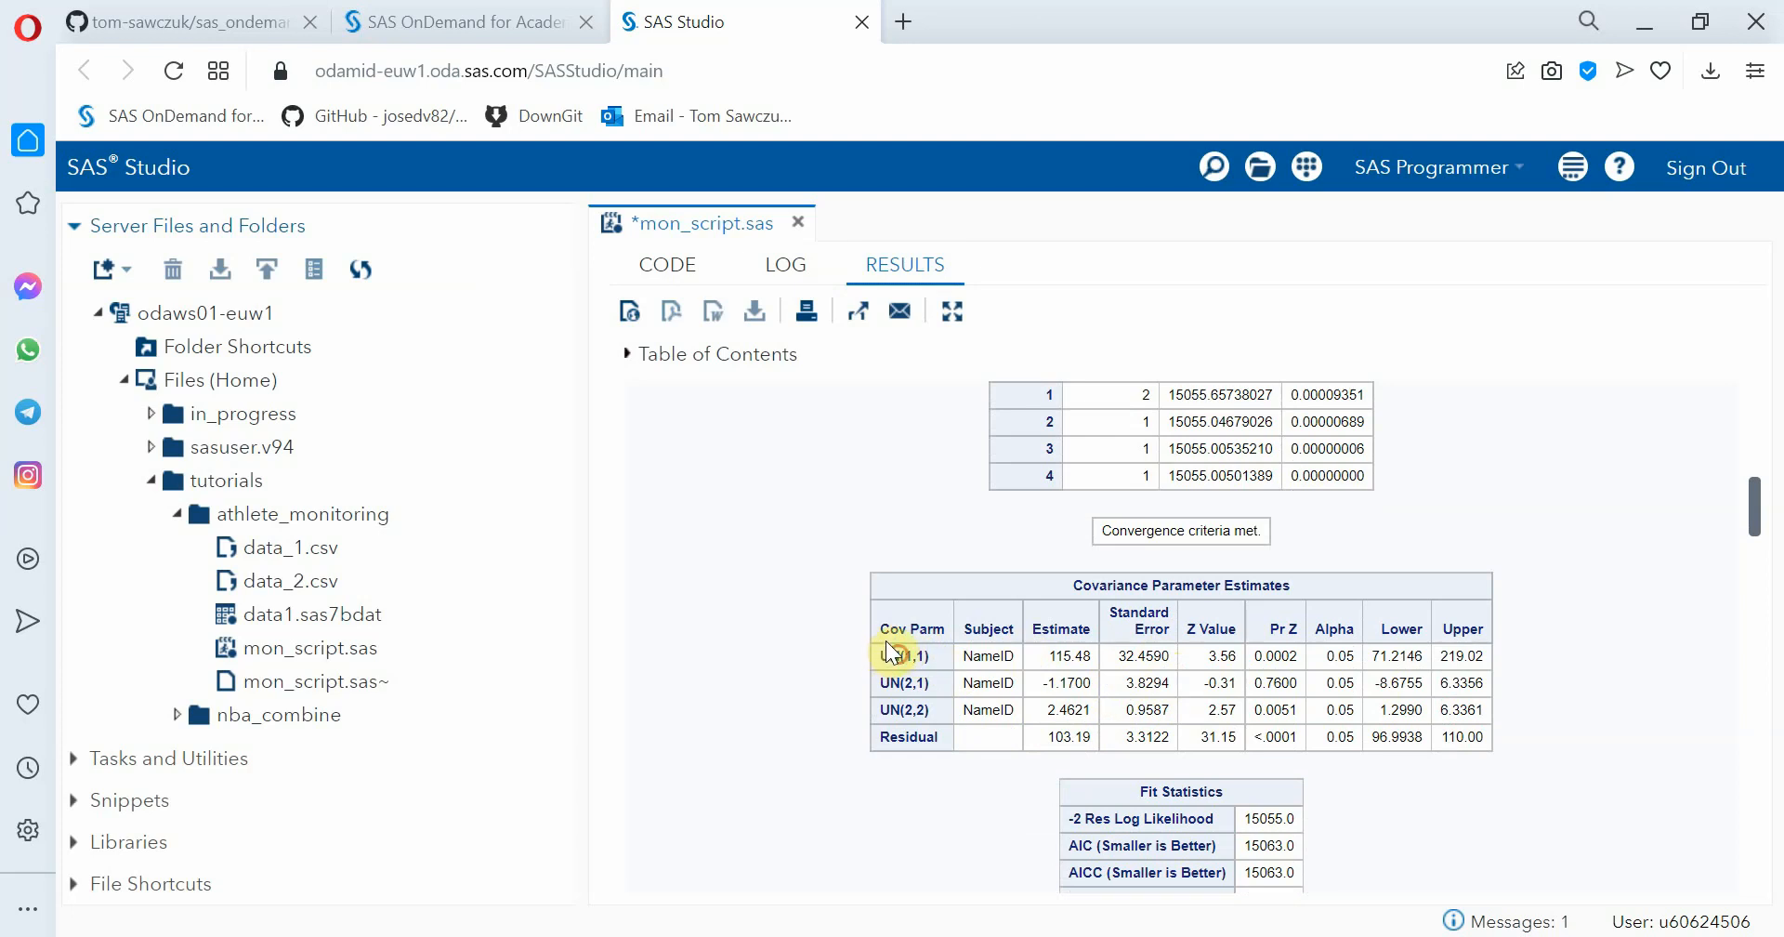
left_click_drag(900, 655, 929, 710)
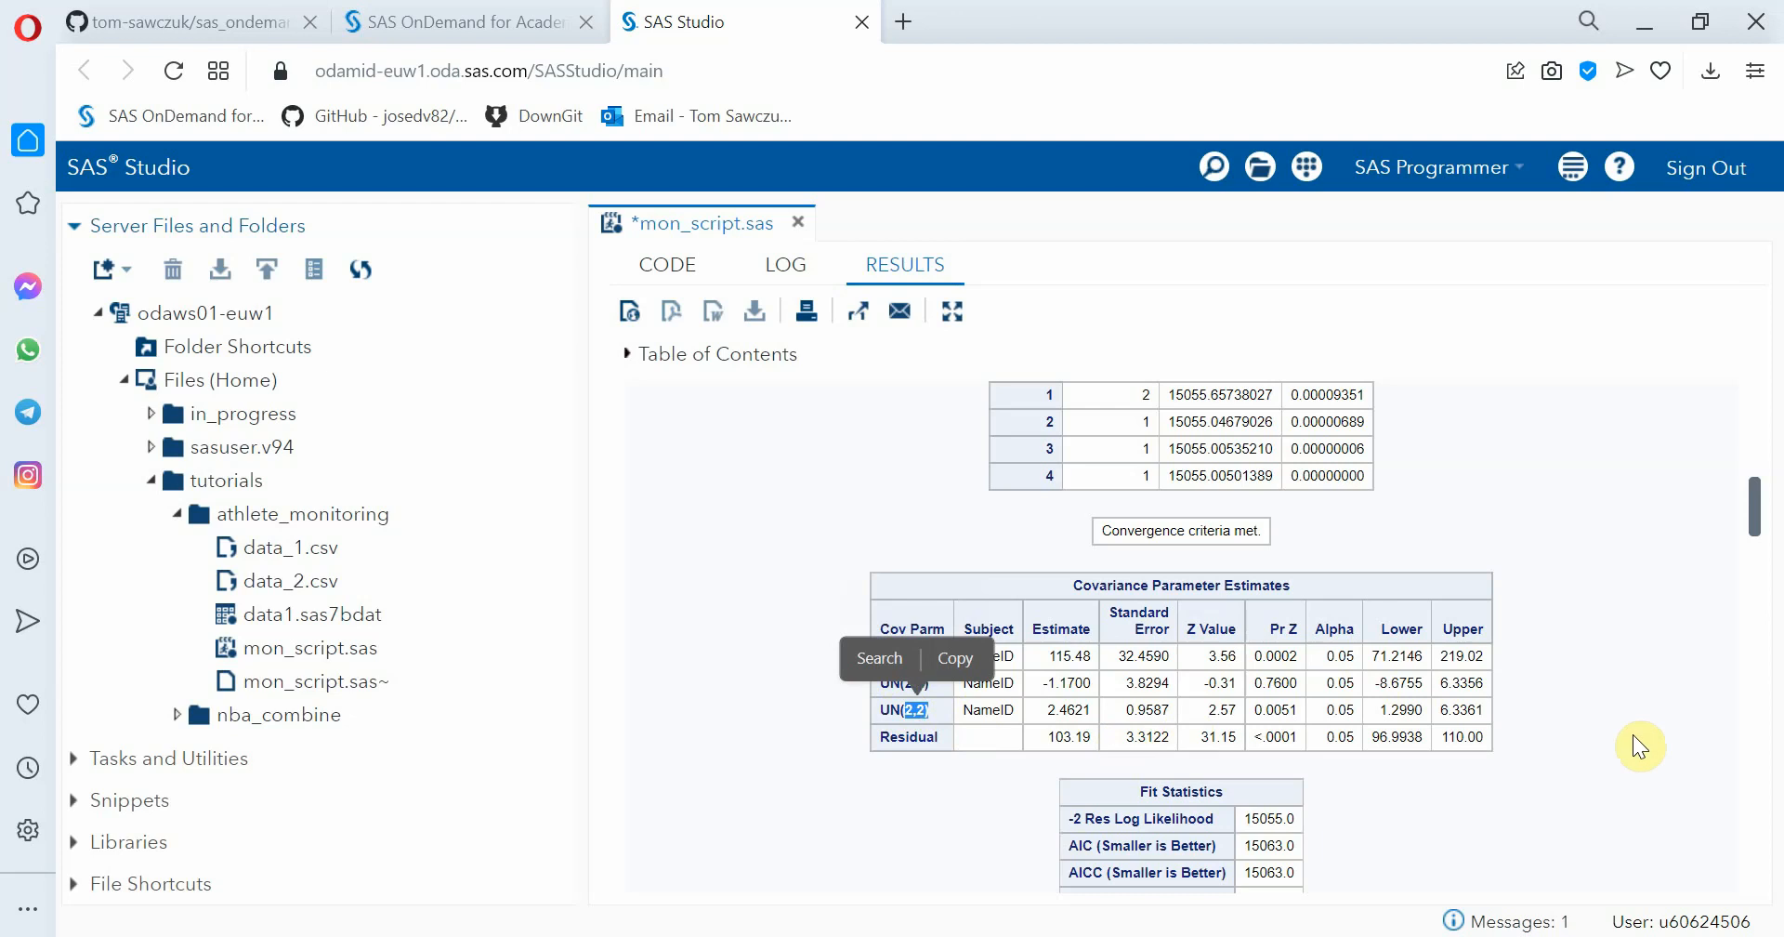
left_click(1658, 751)
Examine the fit statistics, the fixed effects solution and each athlete's random intercept and mcsleep_sas slope
scroll(1658, 751, "down", 3)
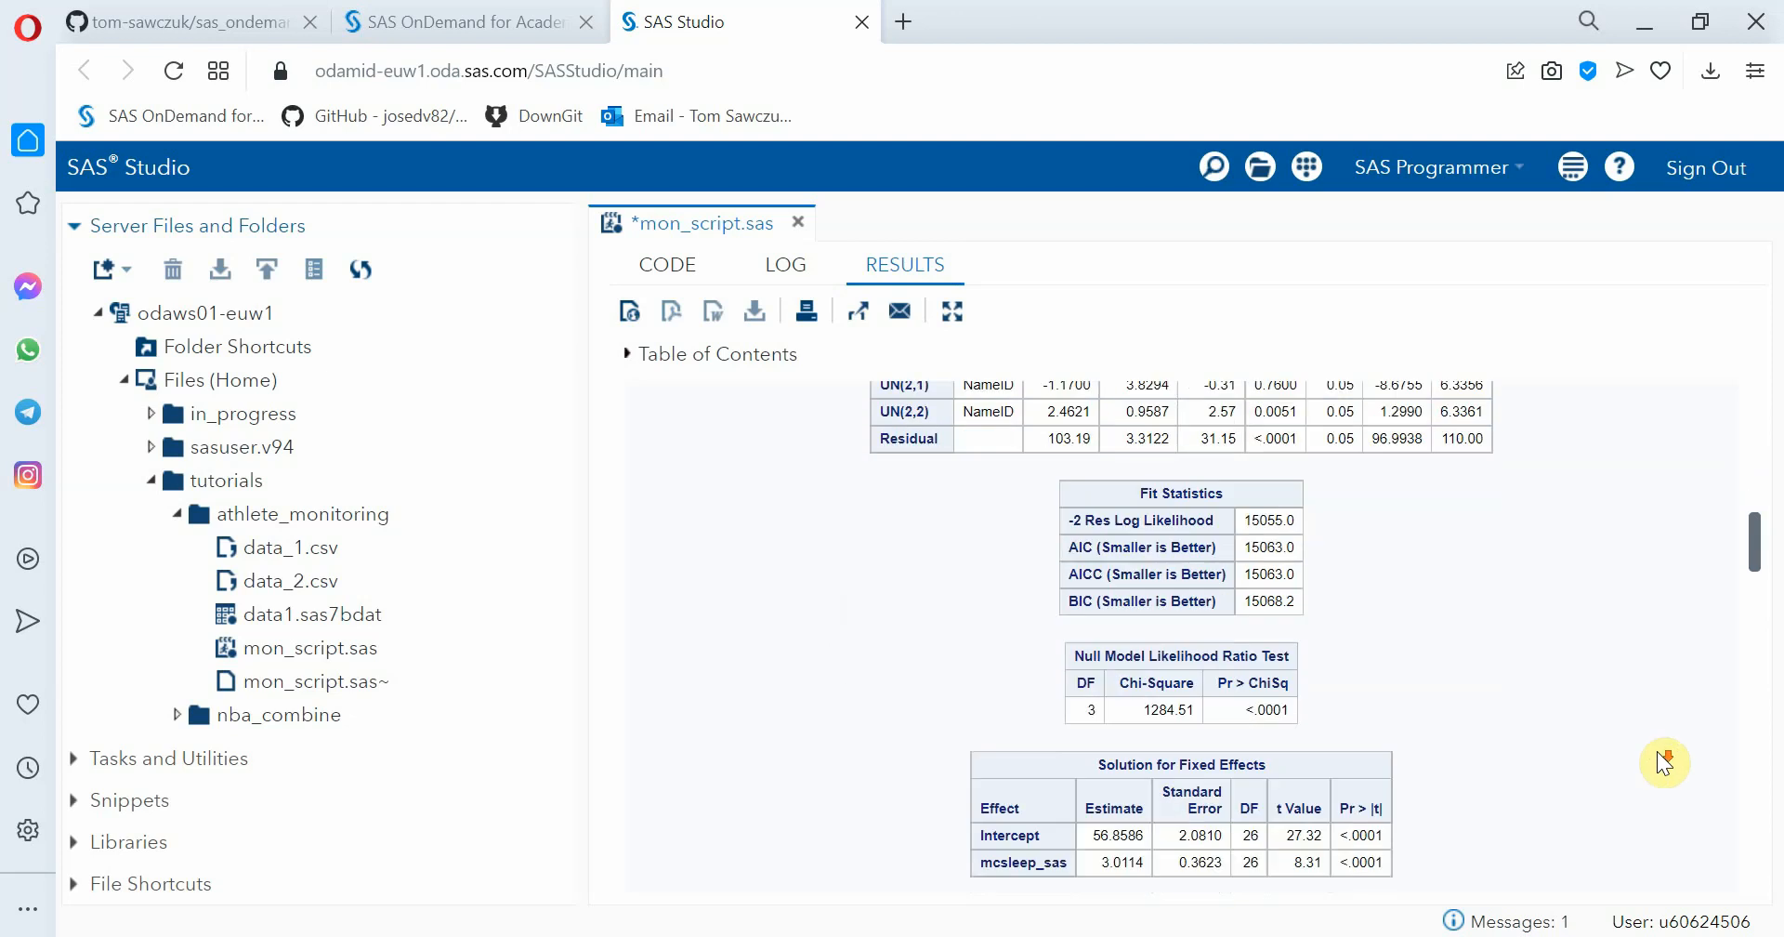
scroll(1658, 751, "down", 2)
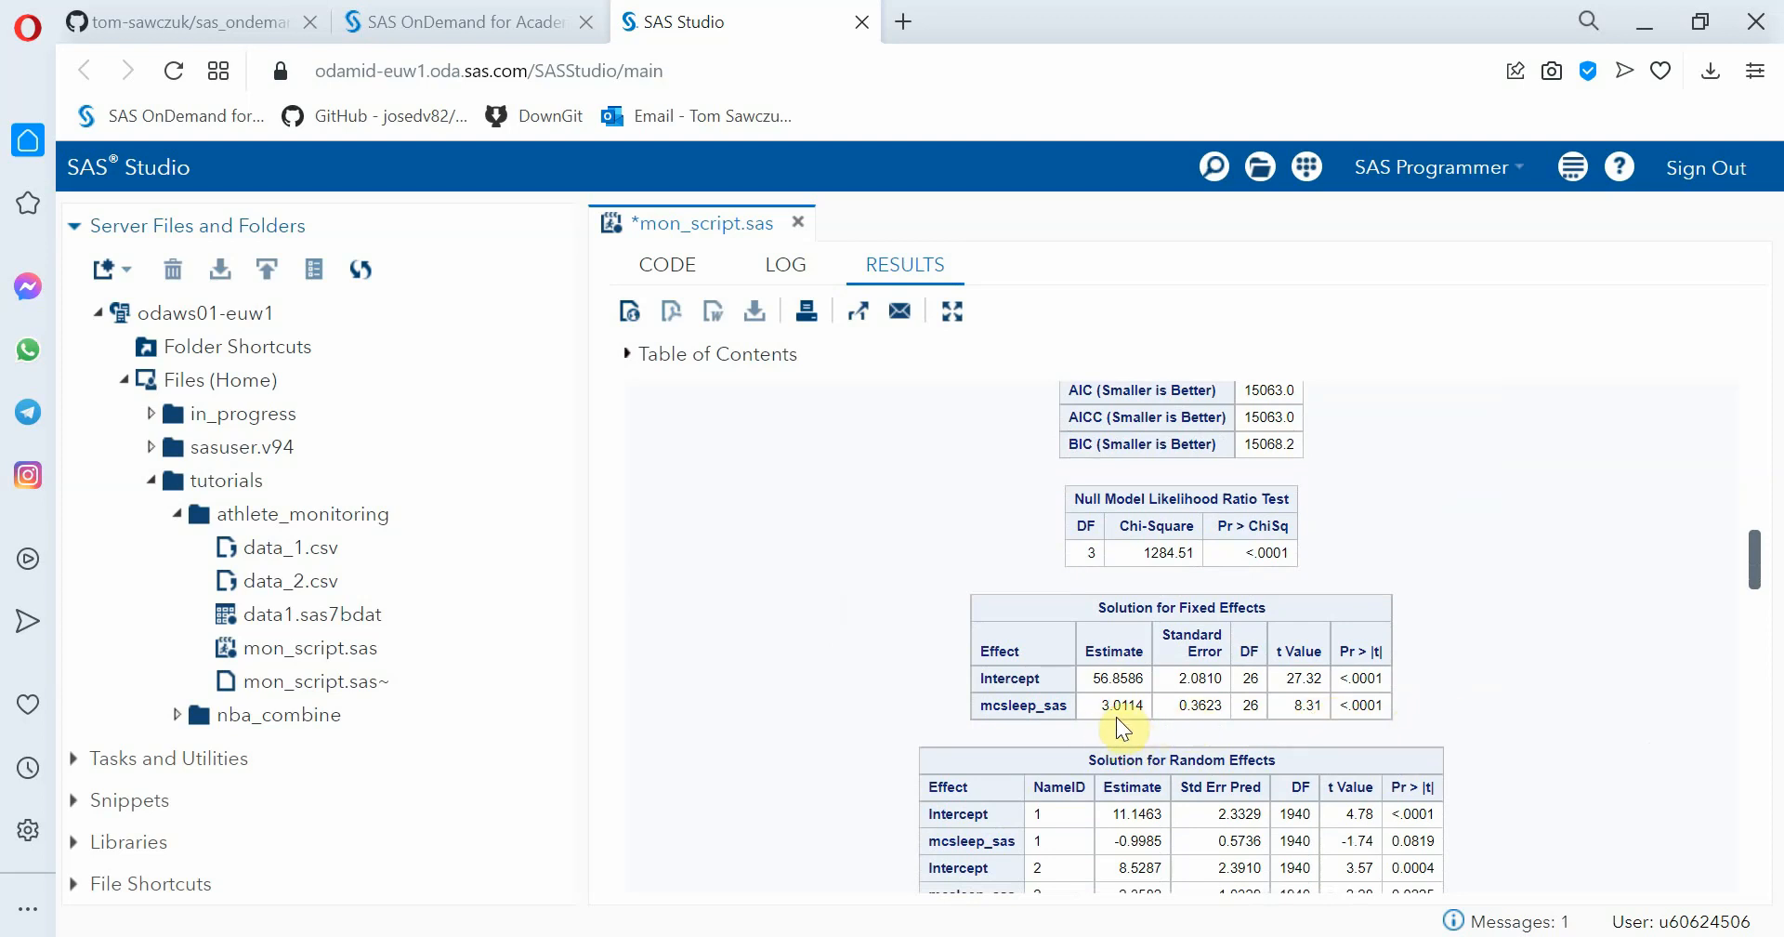
scroll(1522, 715, "down", 2)
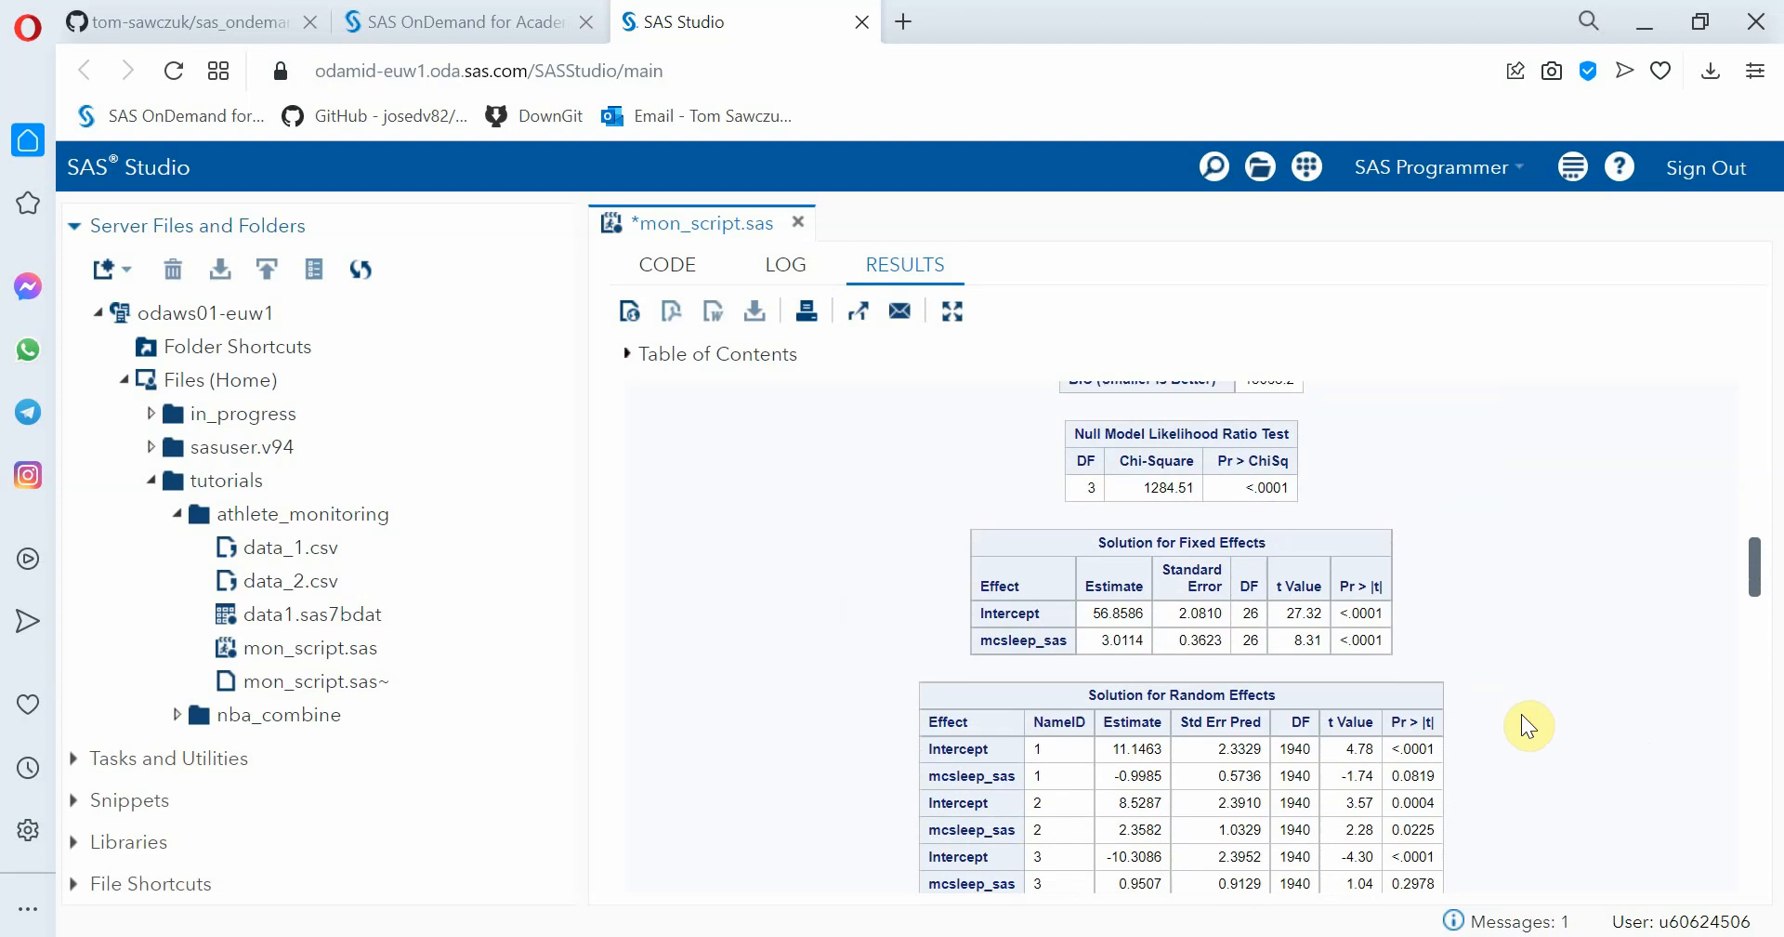
scroll(1522, 716, "down", 1)
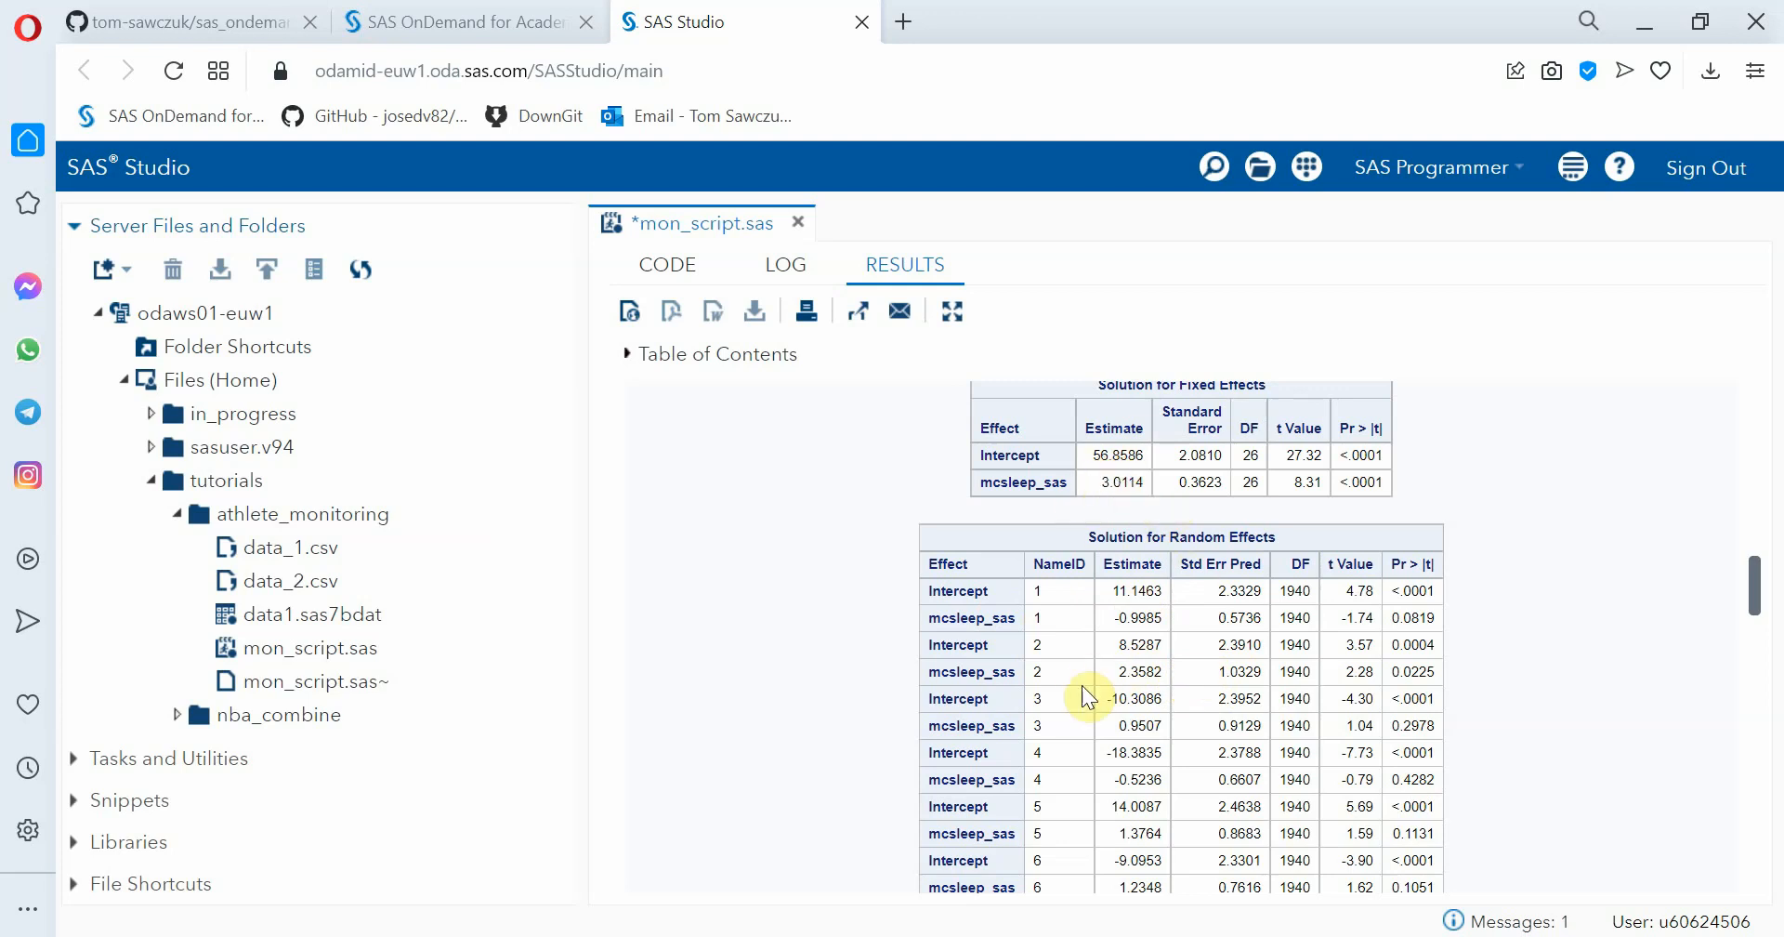
scroll(1198, 674, "down", 1)
scroll(1195, 667, "down", 4)
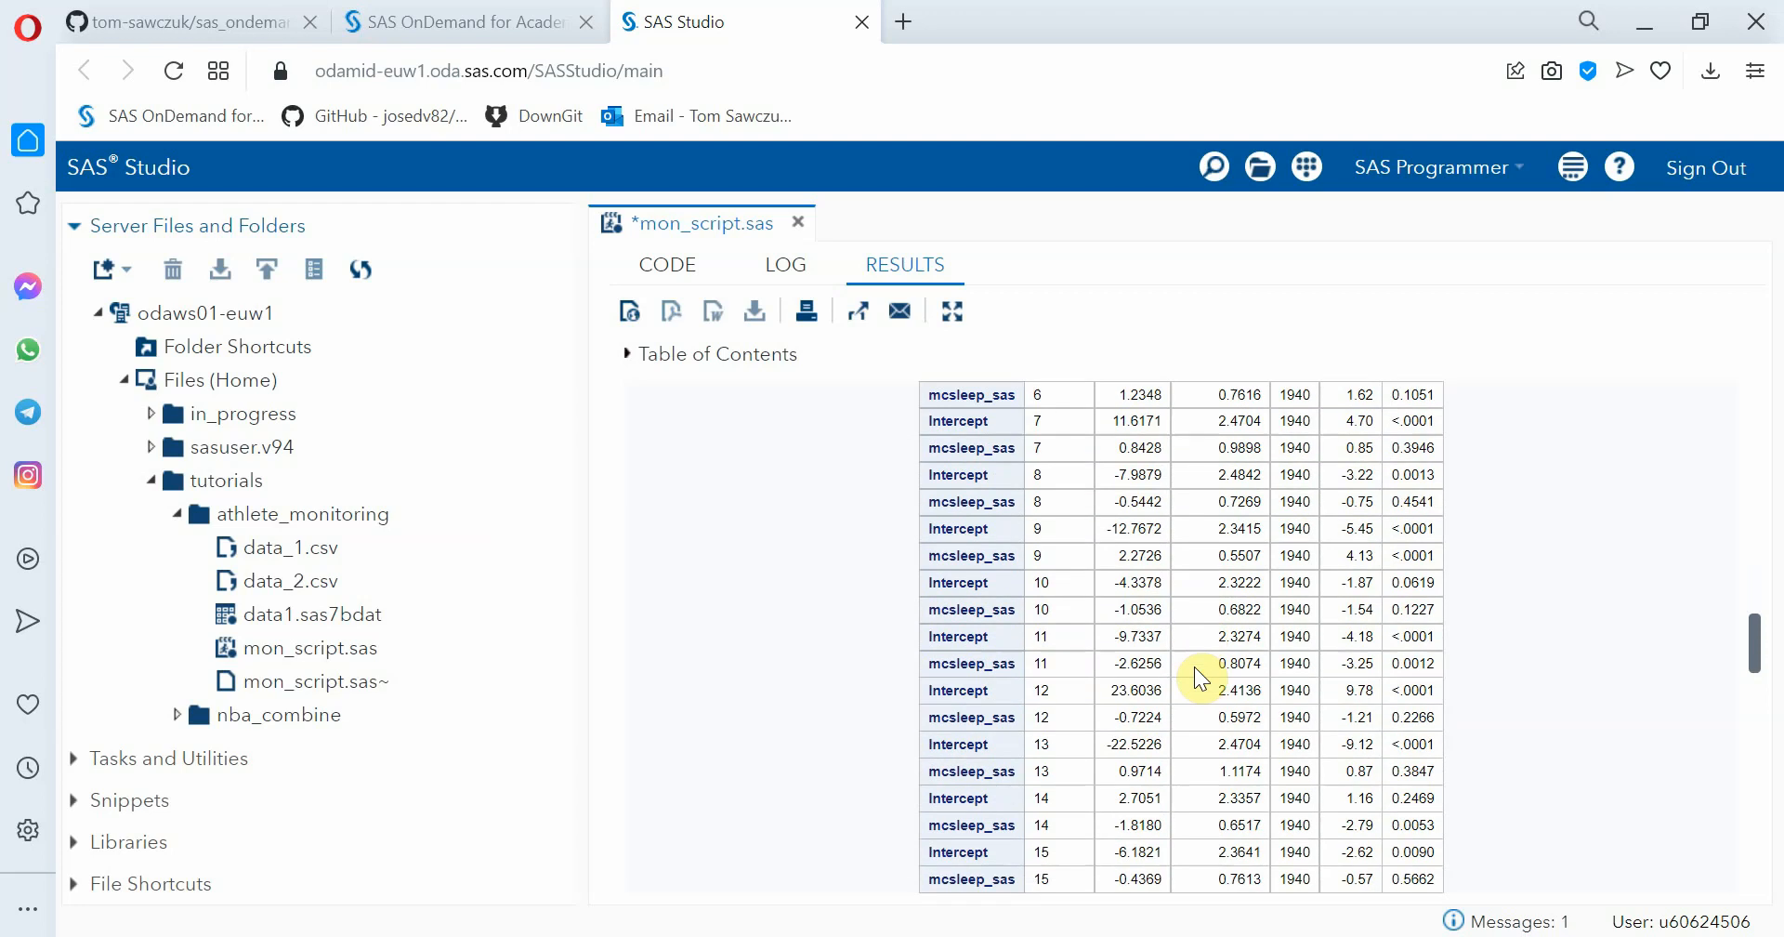
left_click_drag(1172, 608, 1122, 632)
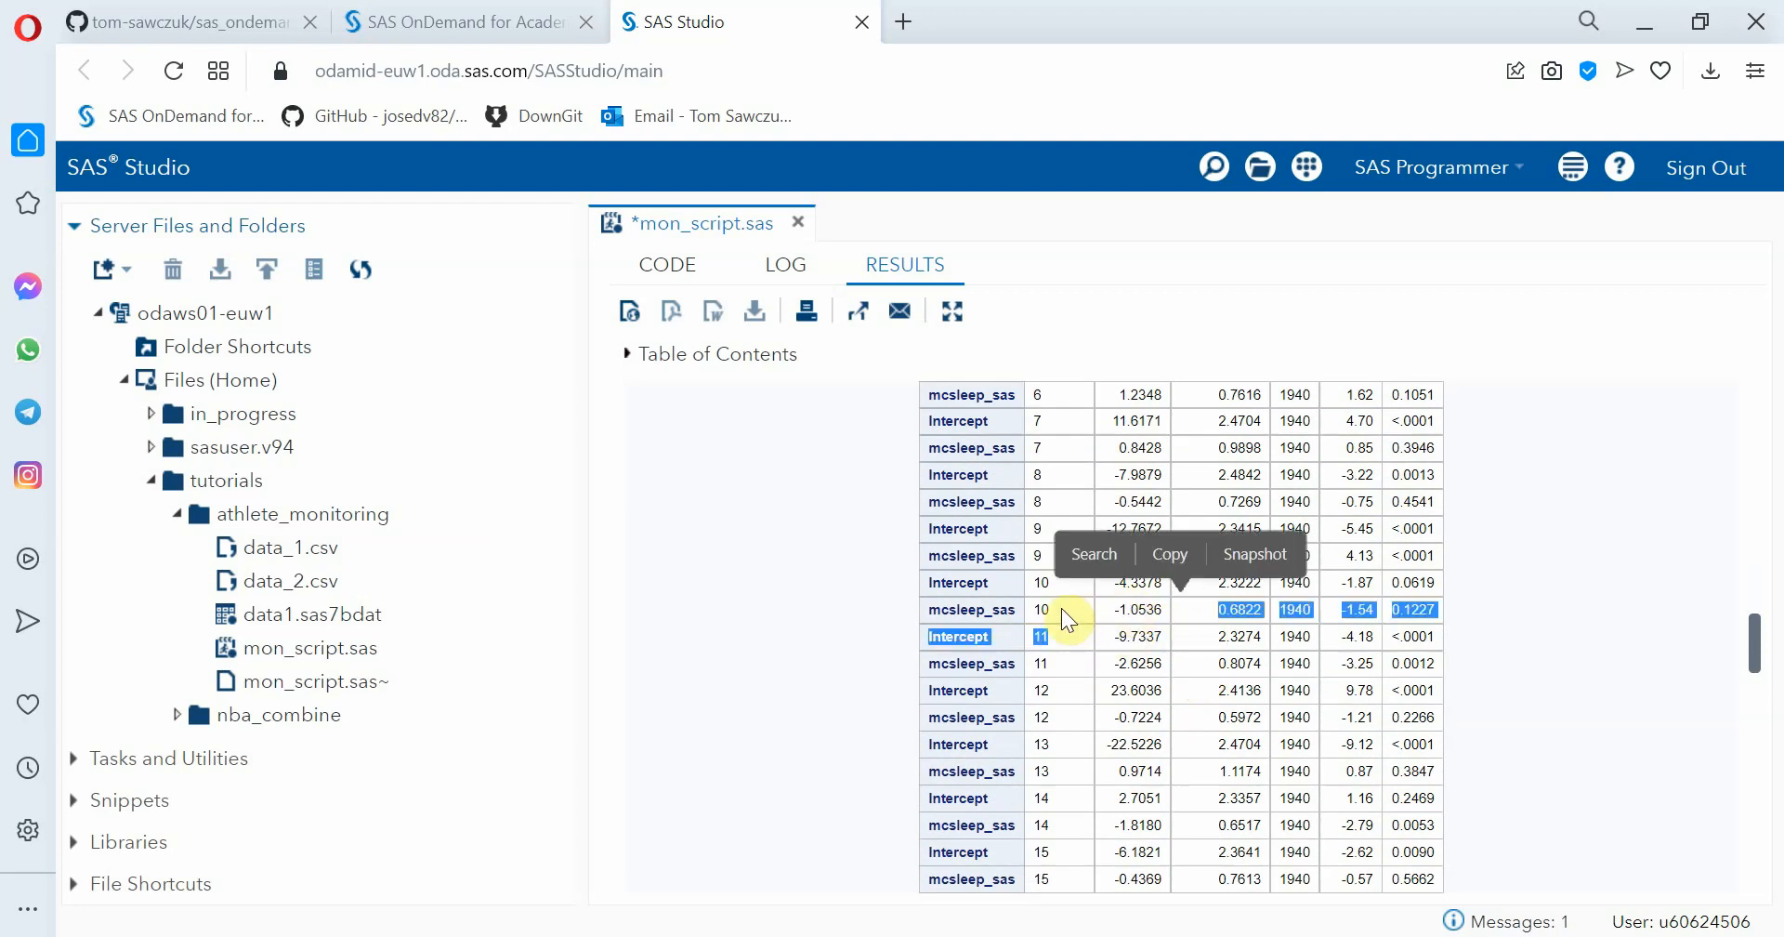
left_click(1474, 612)
scroll(1475, 613, "down", 3)
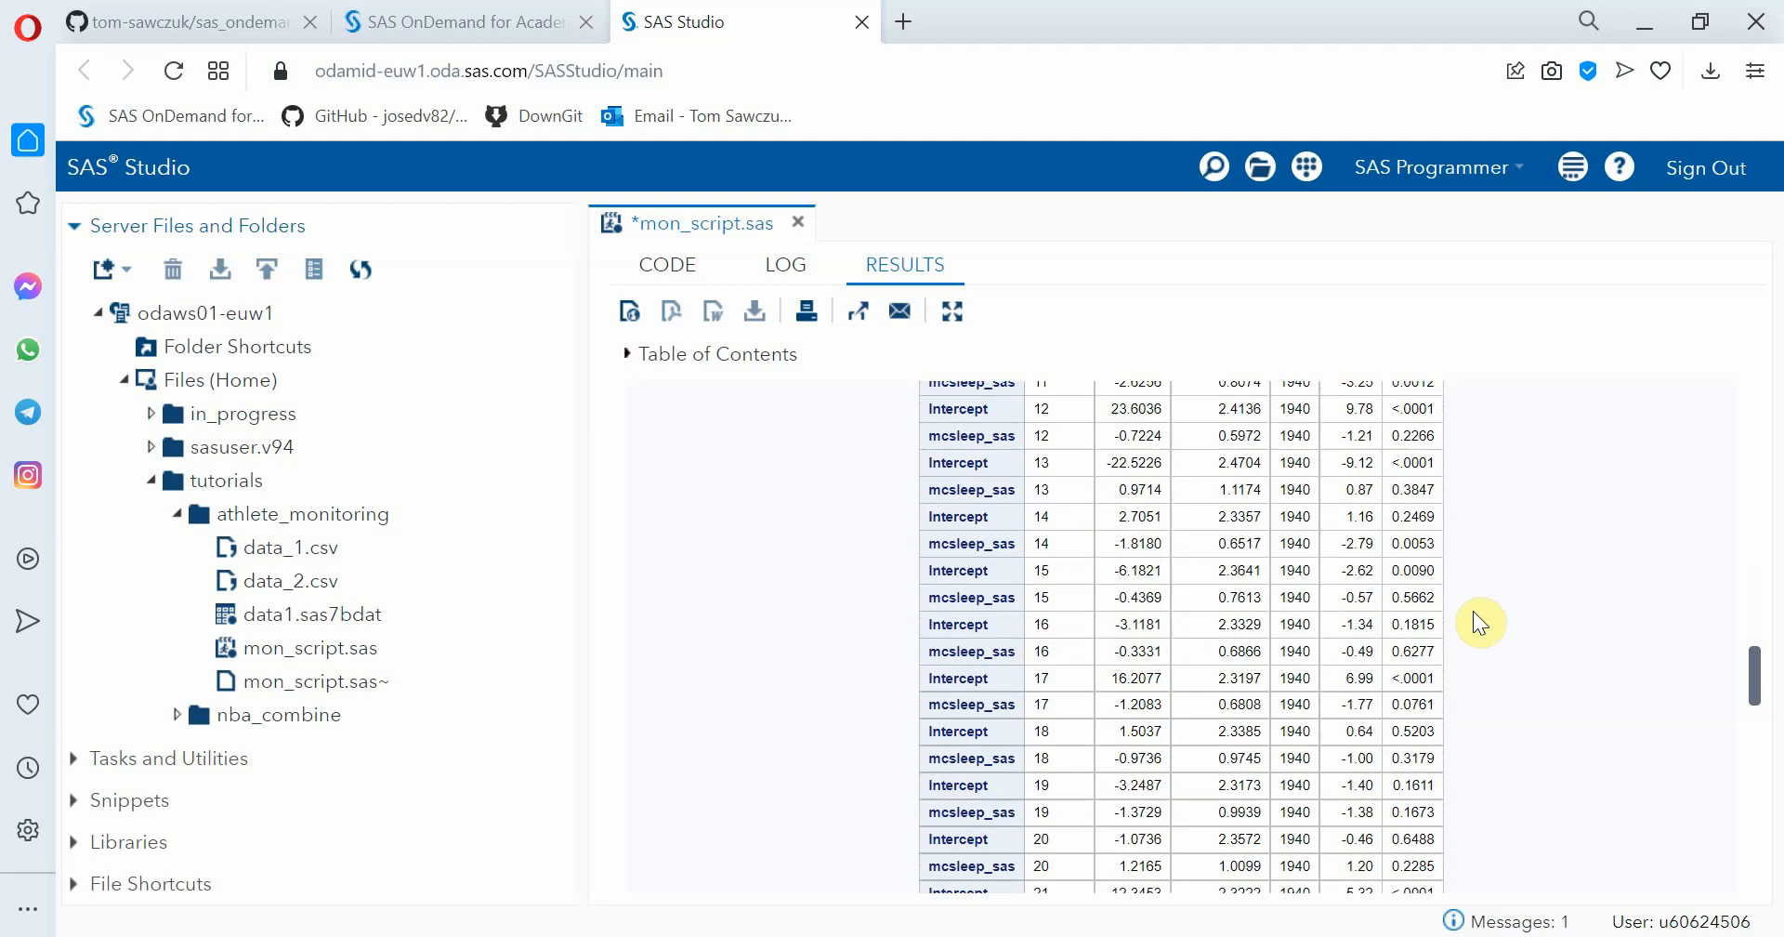
scroll(1474, 610, "down", 6)
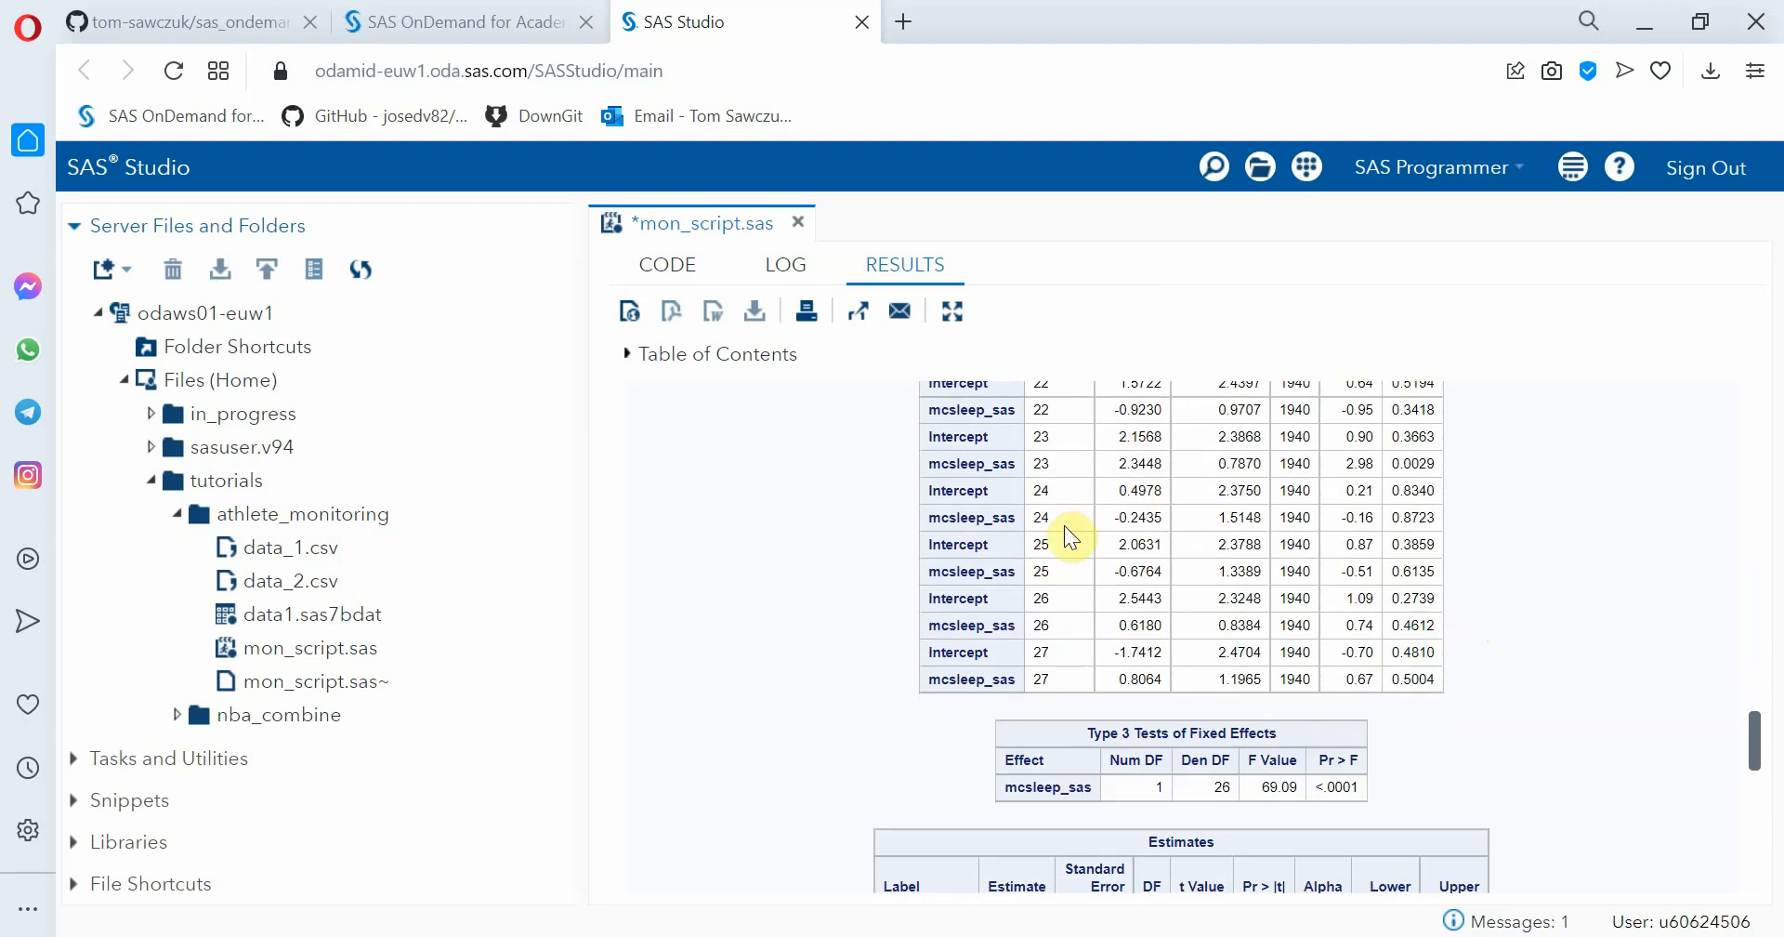
Examine the Estimates table for athletes 9, 11, 12 and 13 and the conditional studentized residual plots for DWB100
scroll(1633, 587, "down", 4)
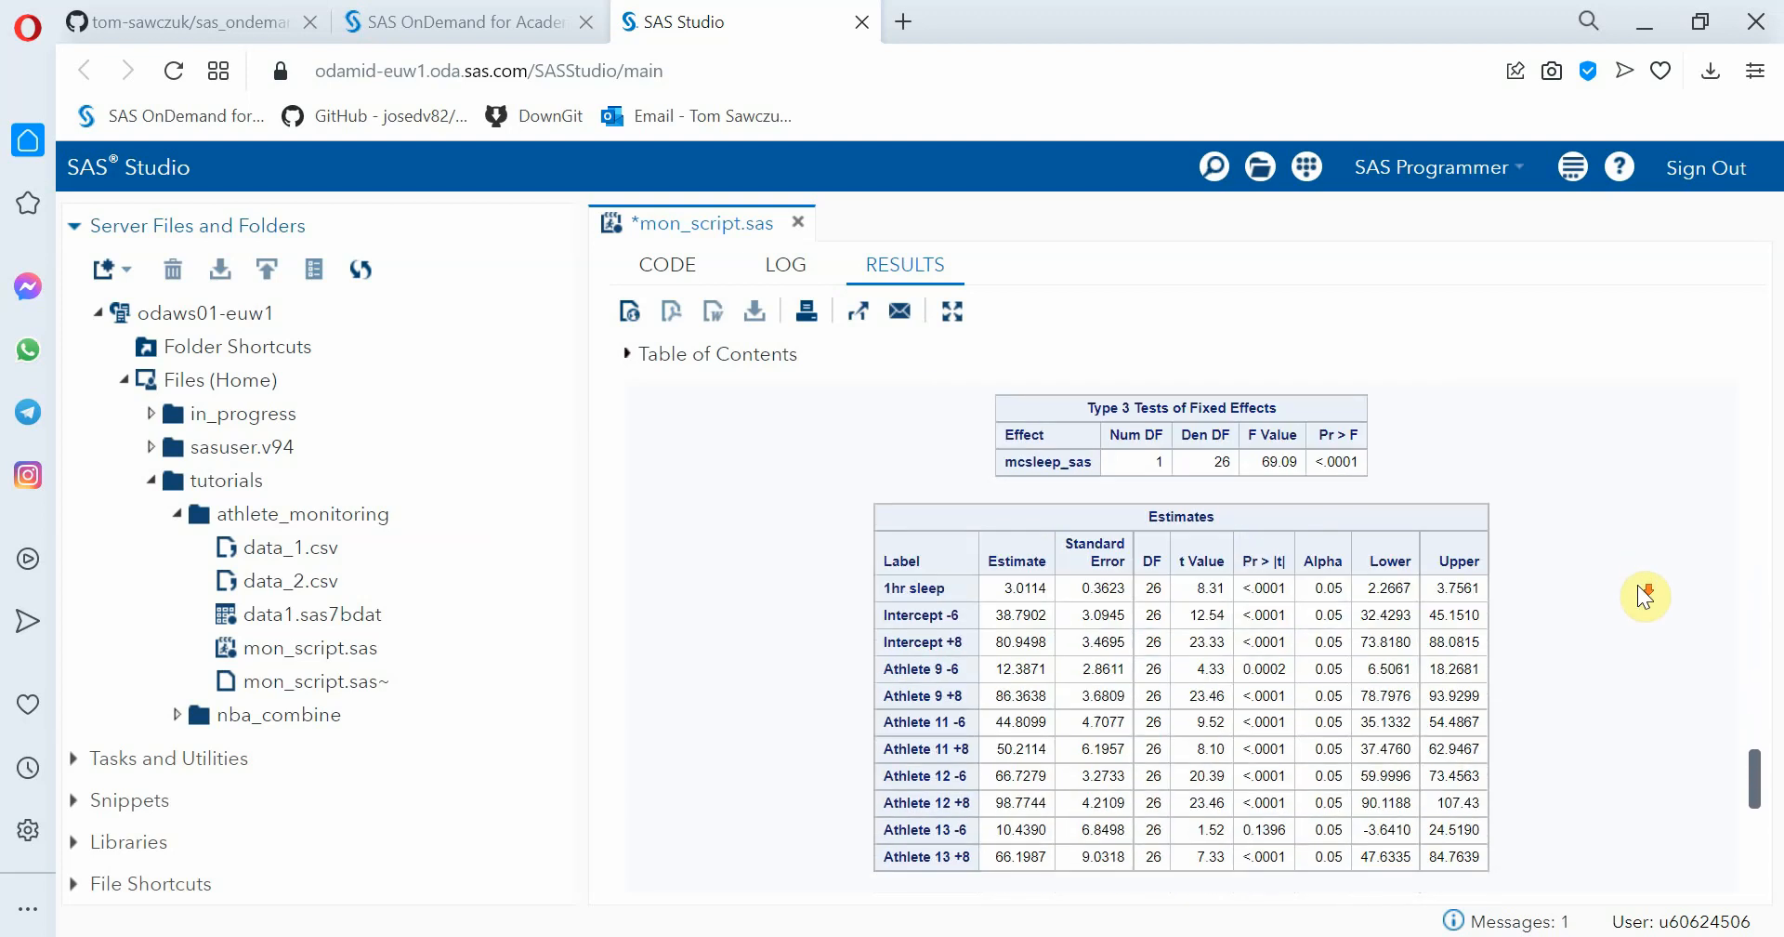
scroll(1638, 583, "down", 1)
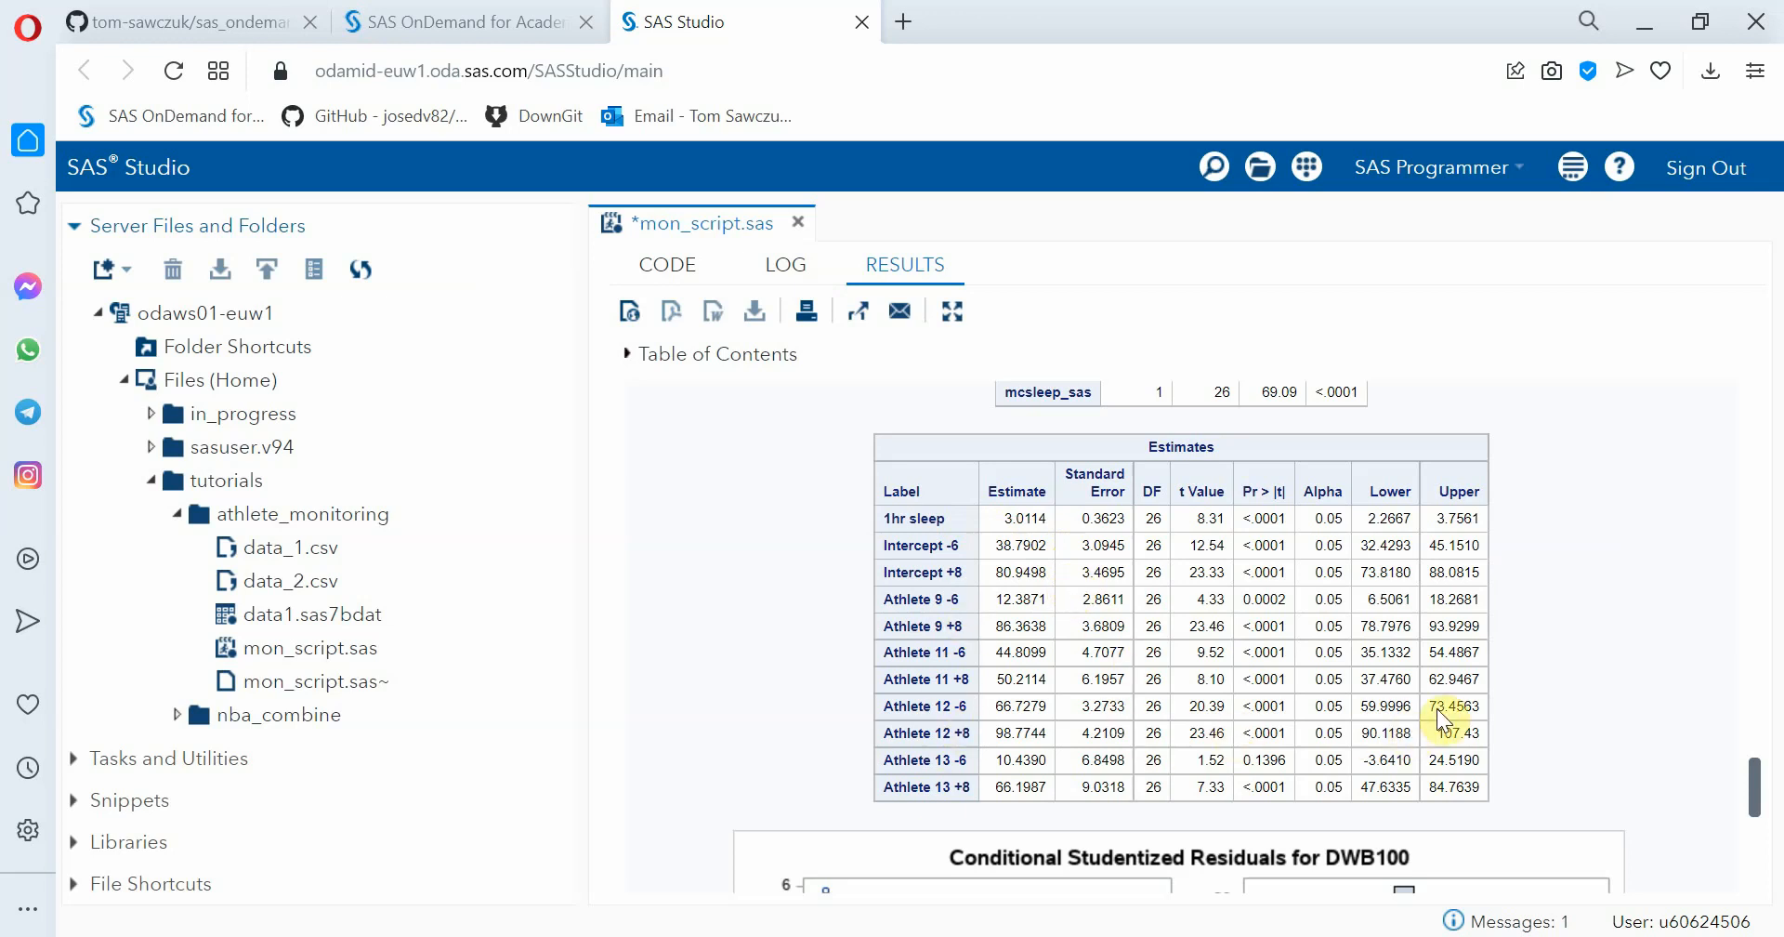
scroll(1623, 717, "down", 5)
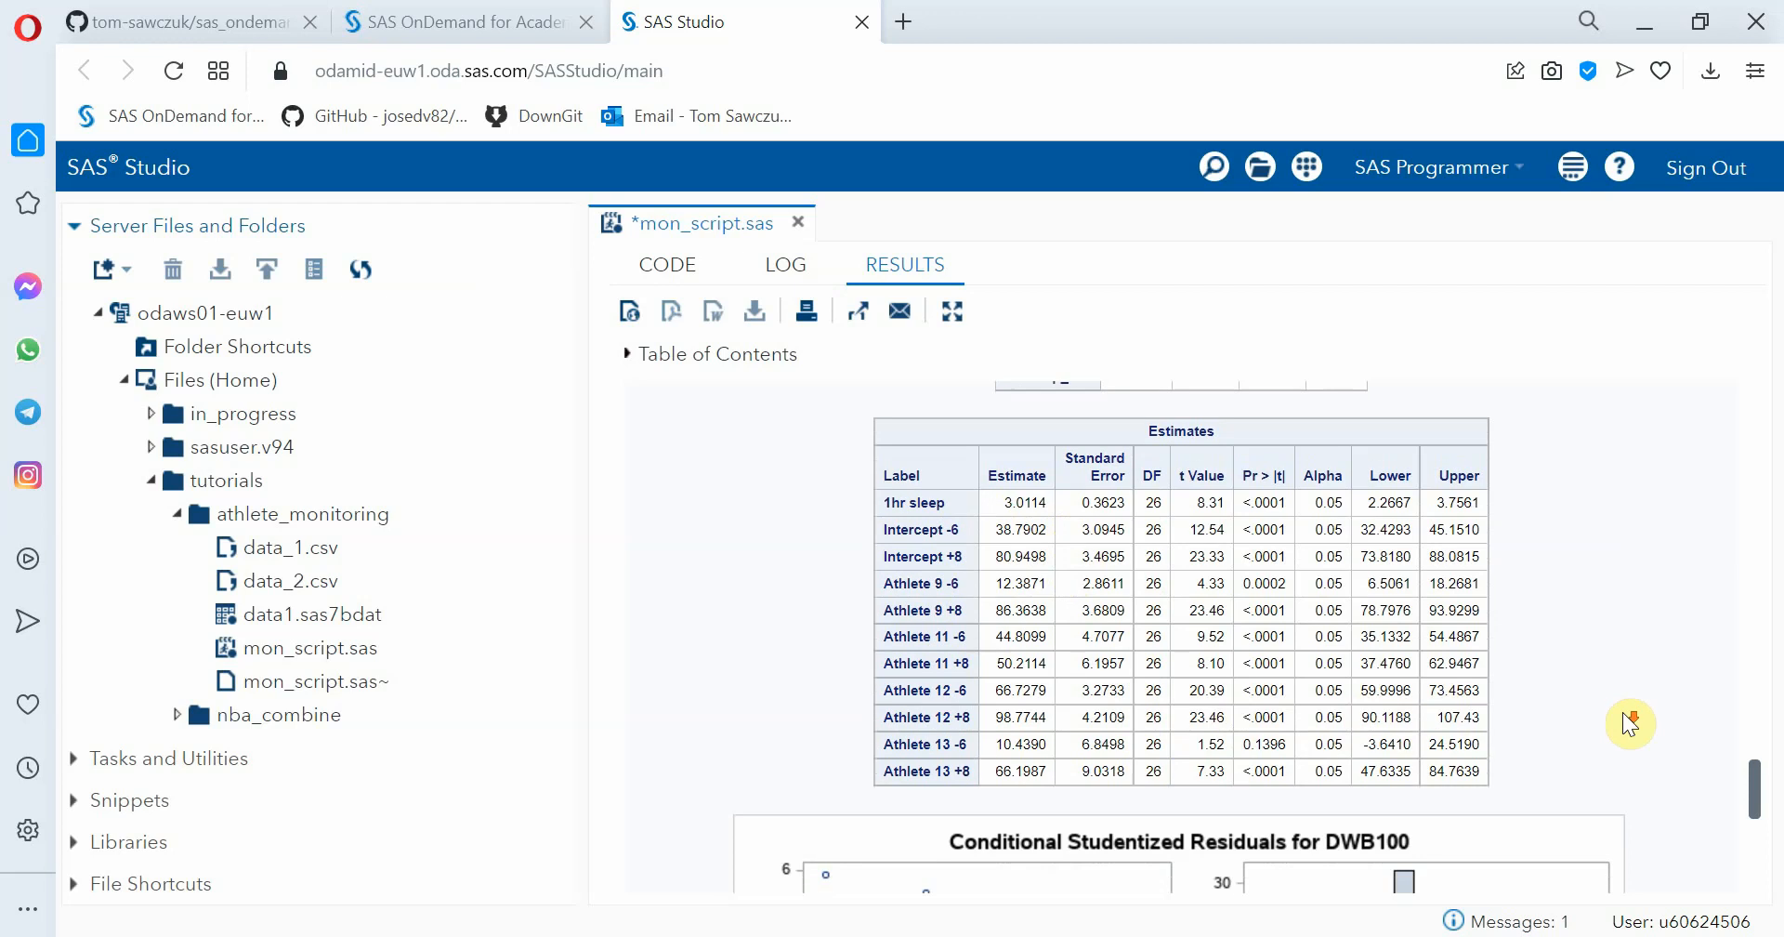
scroll(1624, 713, "down", 2)
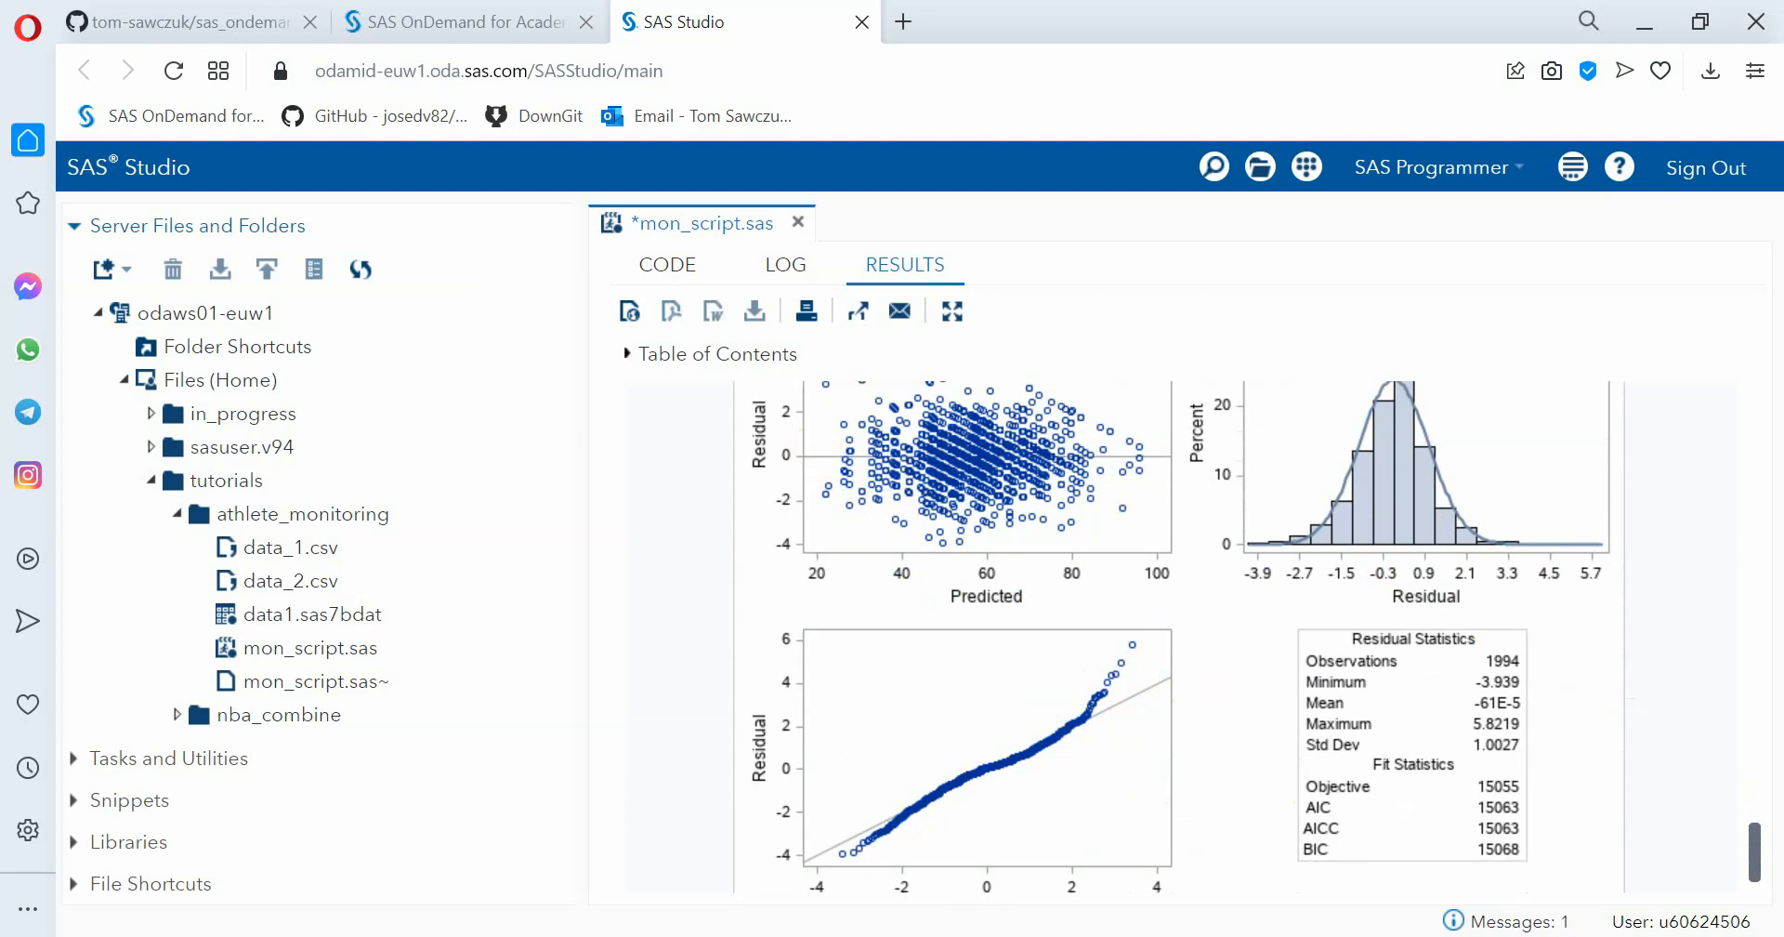
Open the recent workbook mon_viz2 in Excel and bring up the data source selection for the sleep plot
right_click(1107, 936)
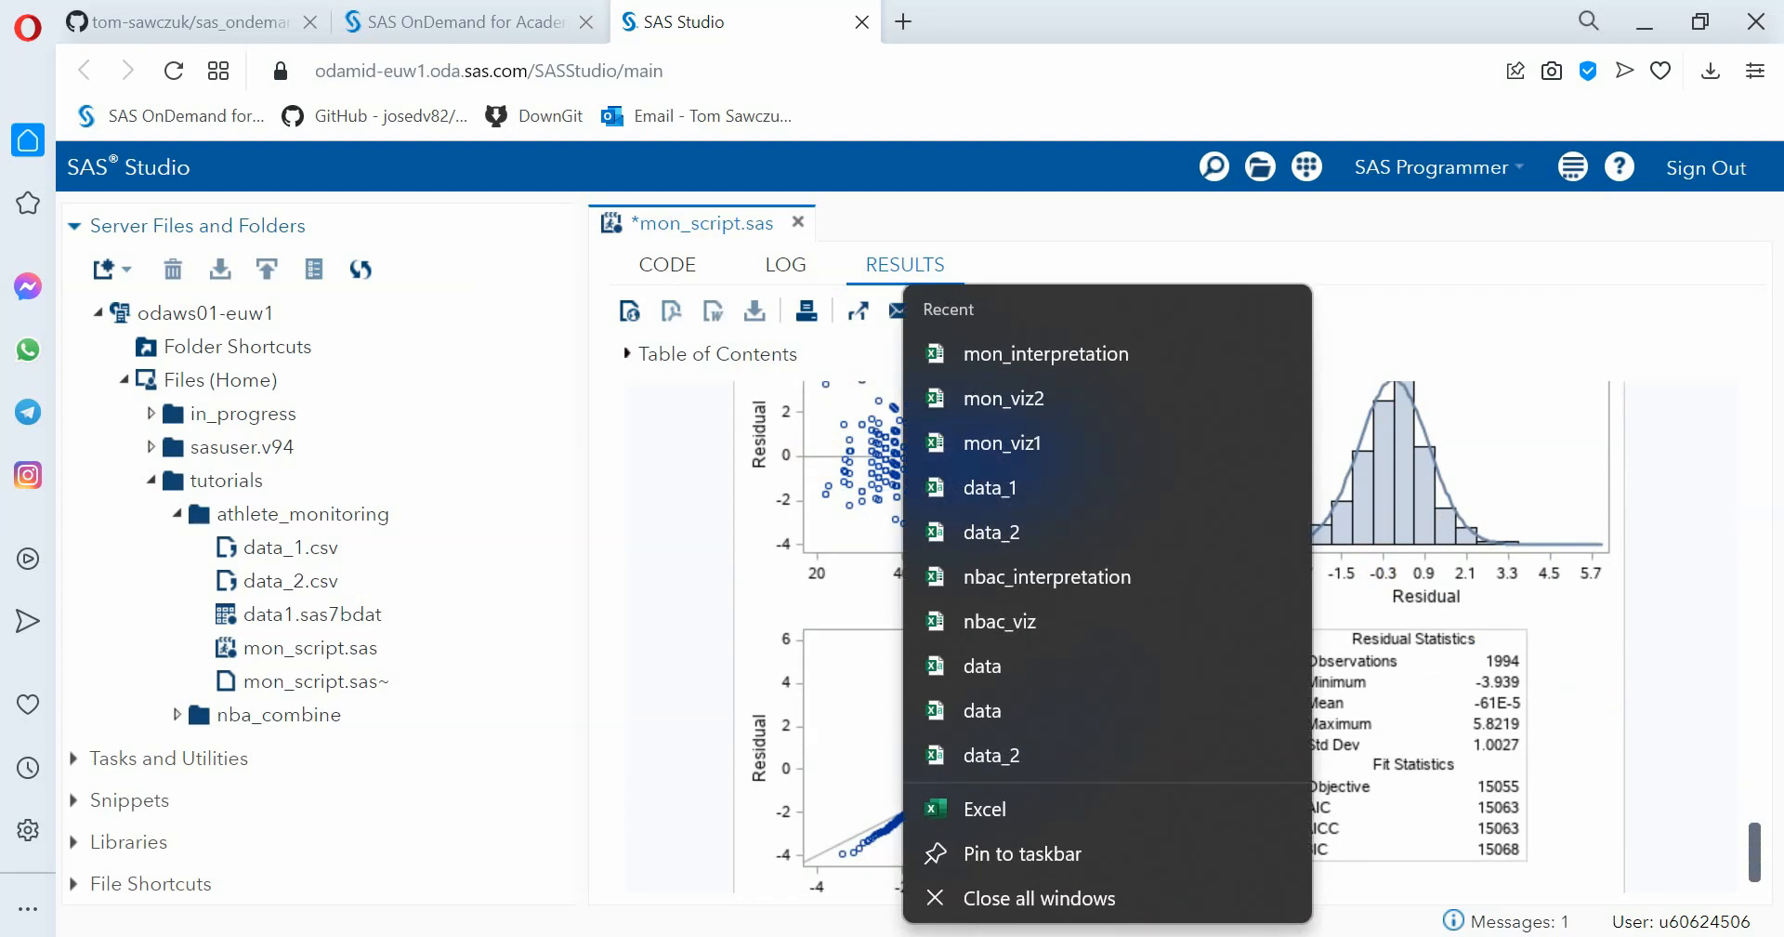
left_click(1002, 394)
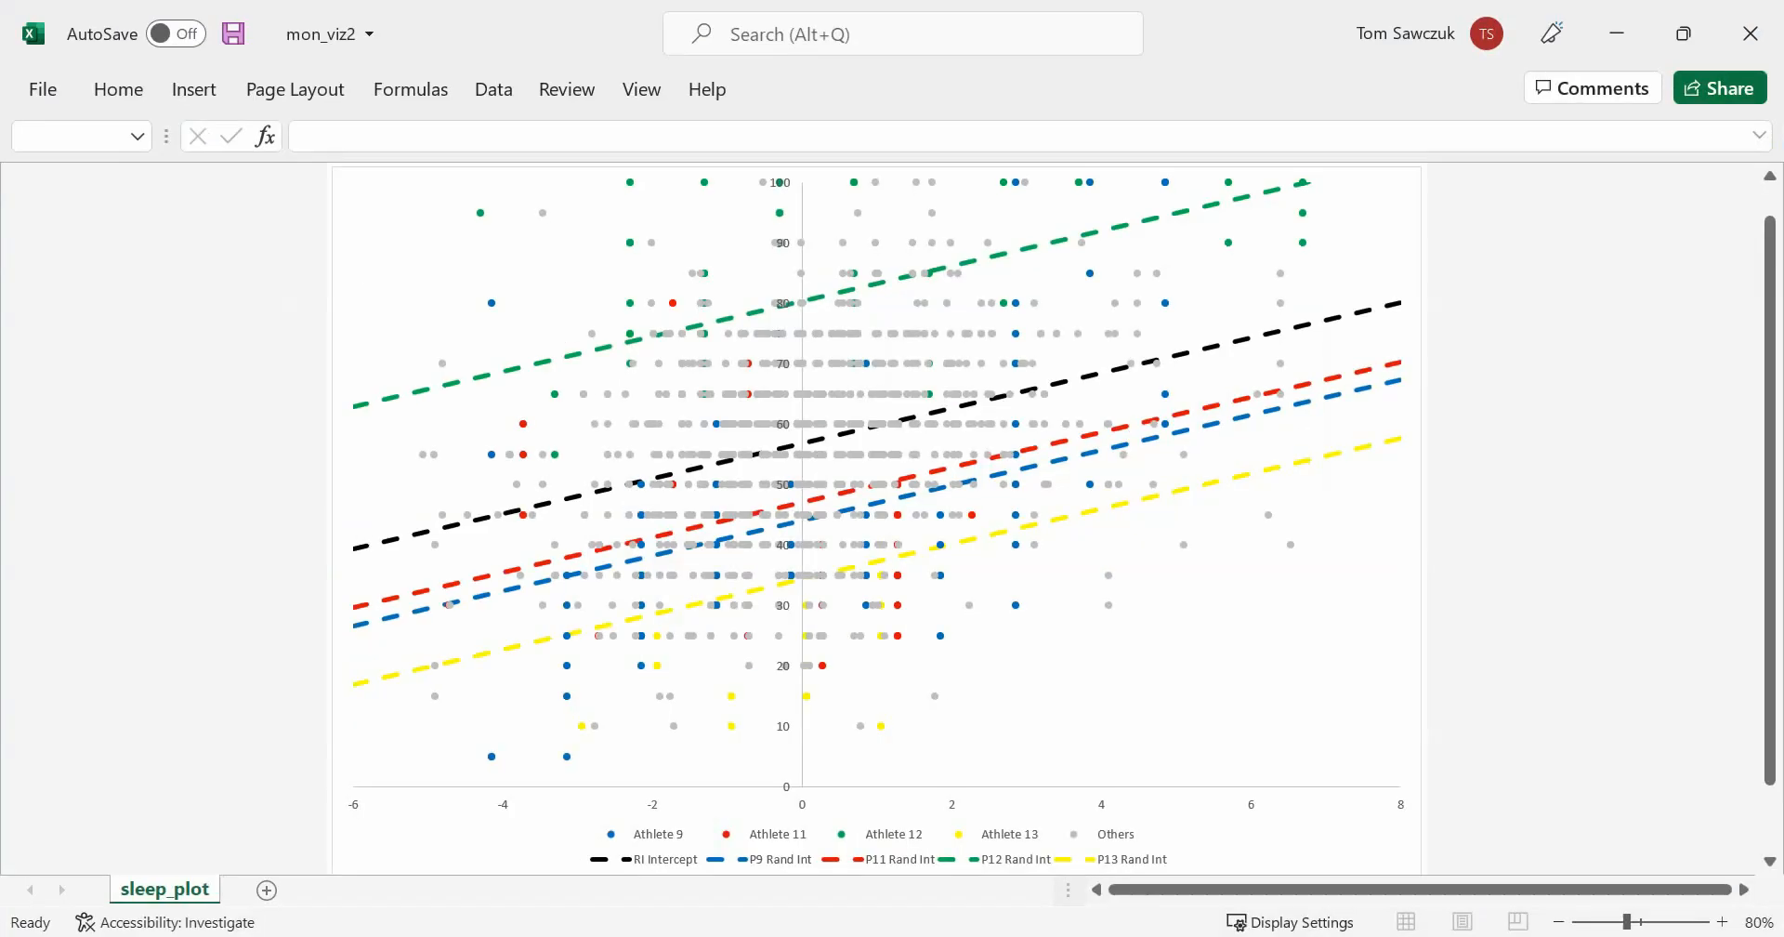
right_click(1235, 718)
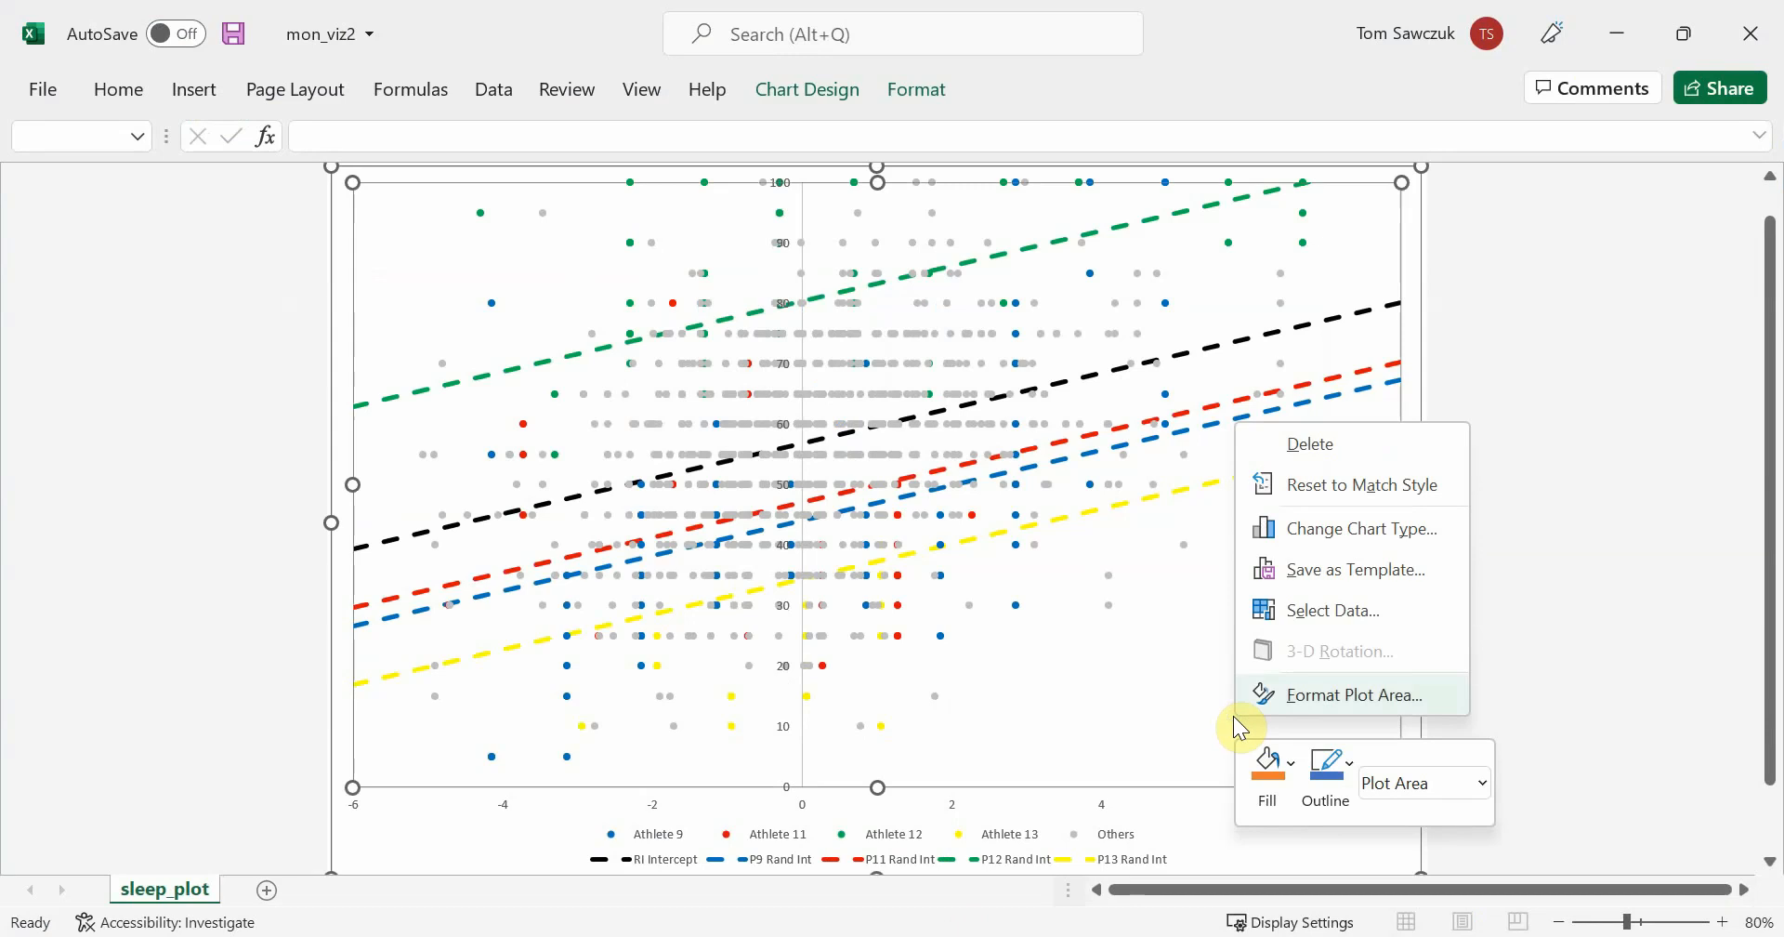
left_click(1362, 616)
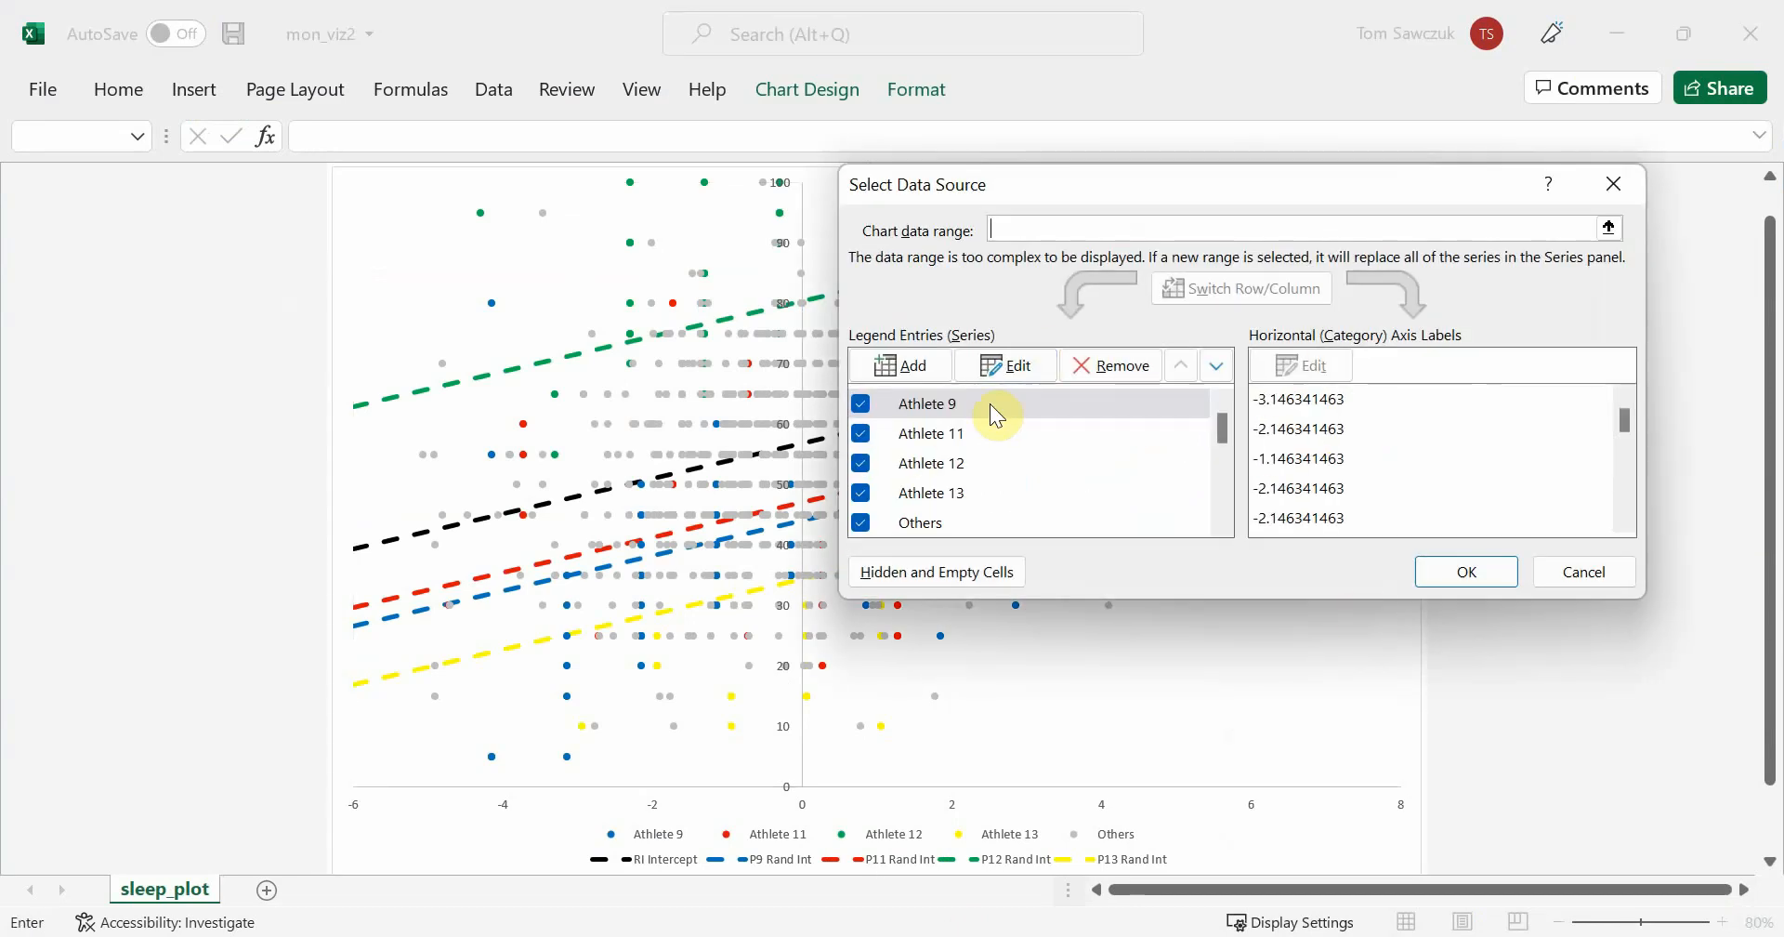
Hide the P9, P11, P12 and P13 Rand Int series and show RS Intercept alongside RI Intercept in the chart
left_click_drag(1222, 429, 1227, 460)
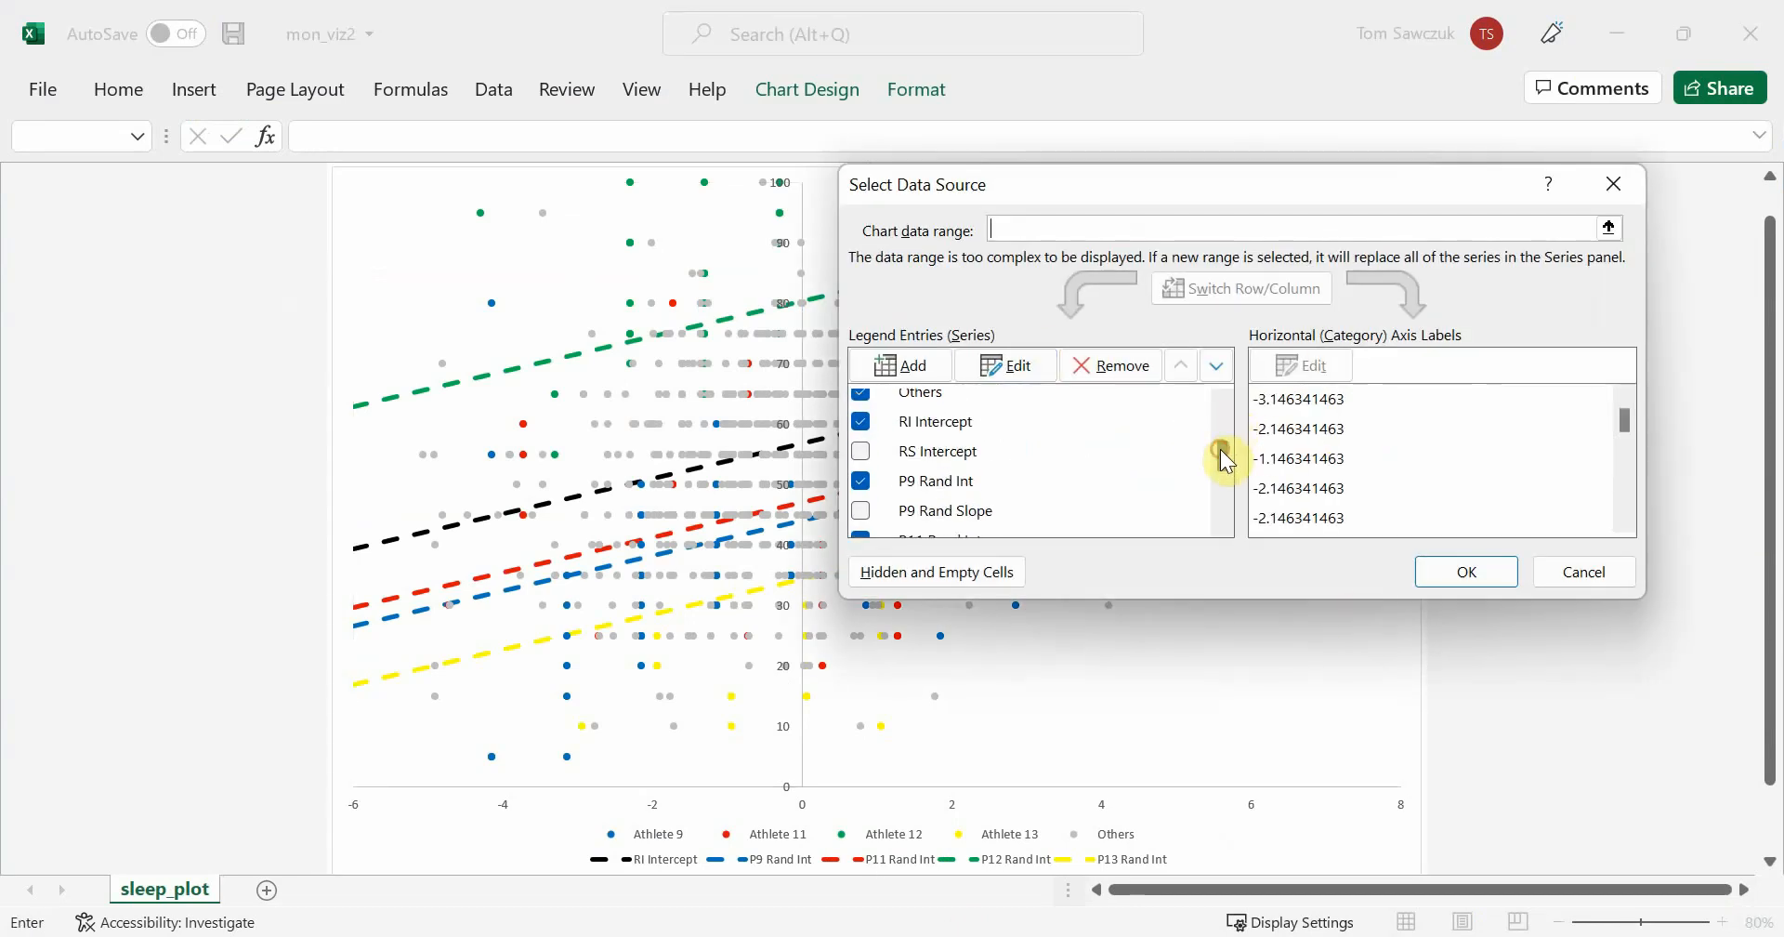
left_click(860, 483)
left_click(858, 535)
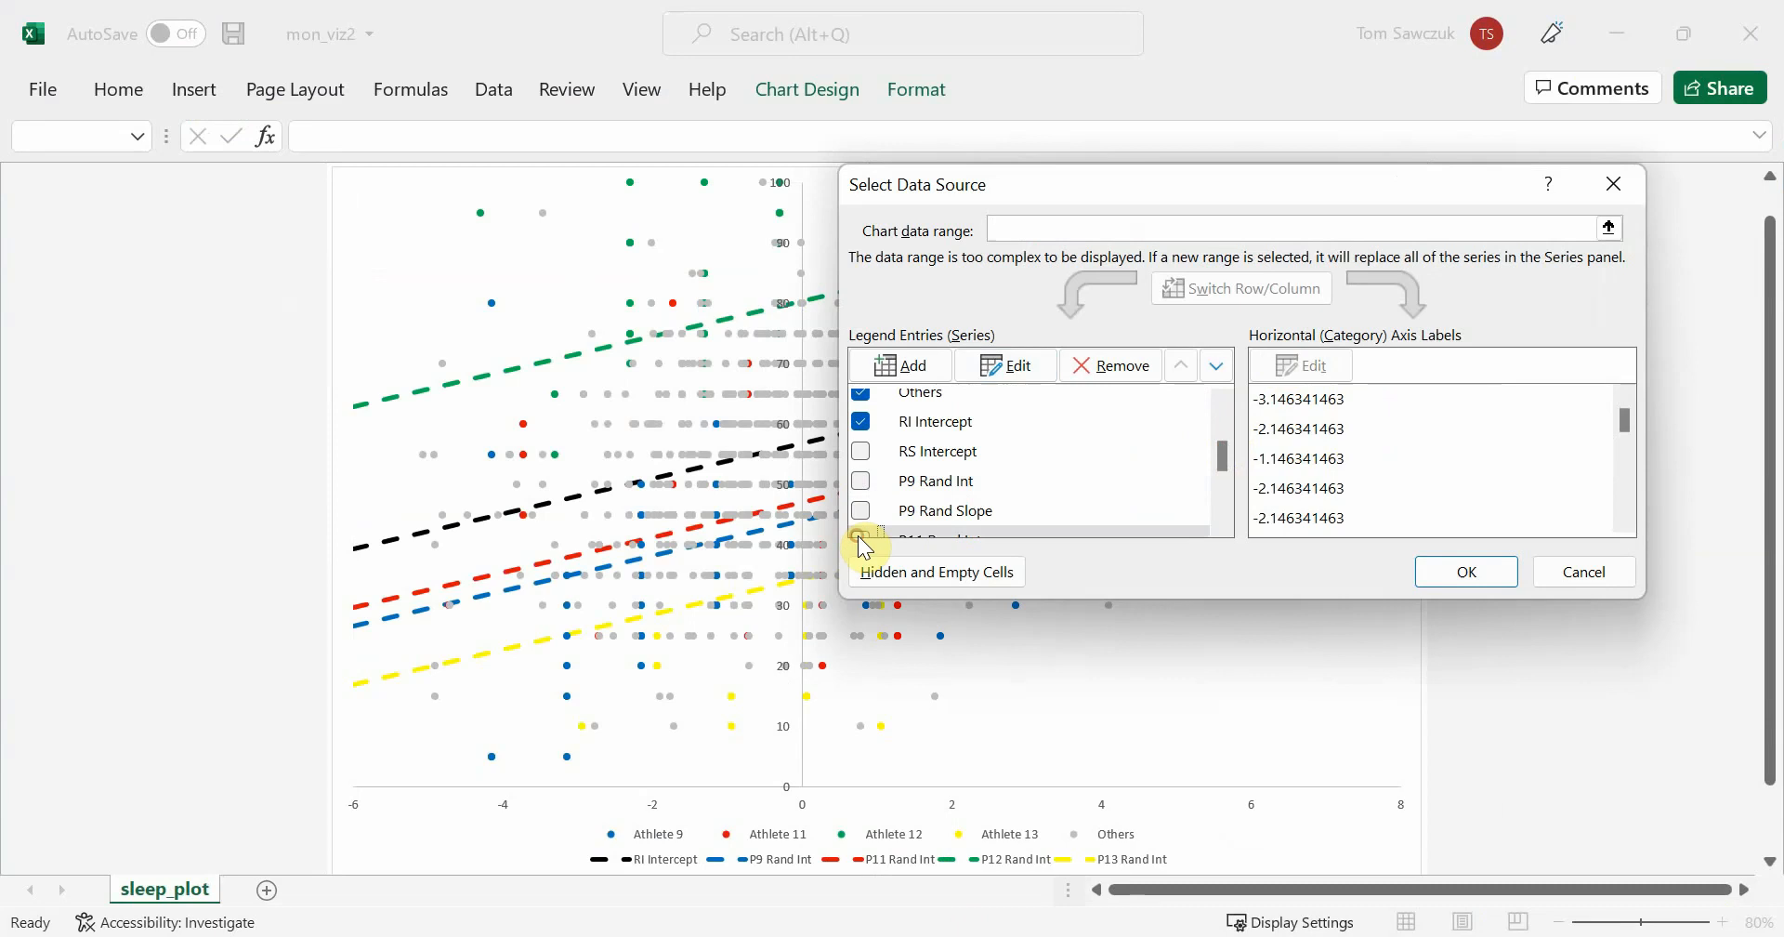
mouse_move(1223, 448)
left_mouse_down()
mouse_move(1223, 506)
mouse_move(1233, 467)
left_mouse_up()
left_click(861, 453)
left_click(861, 512)
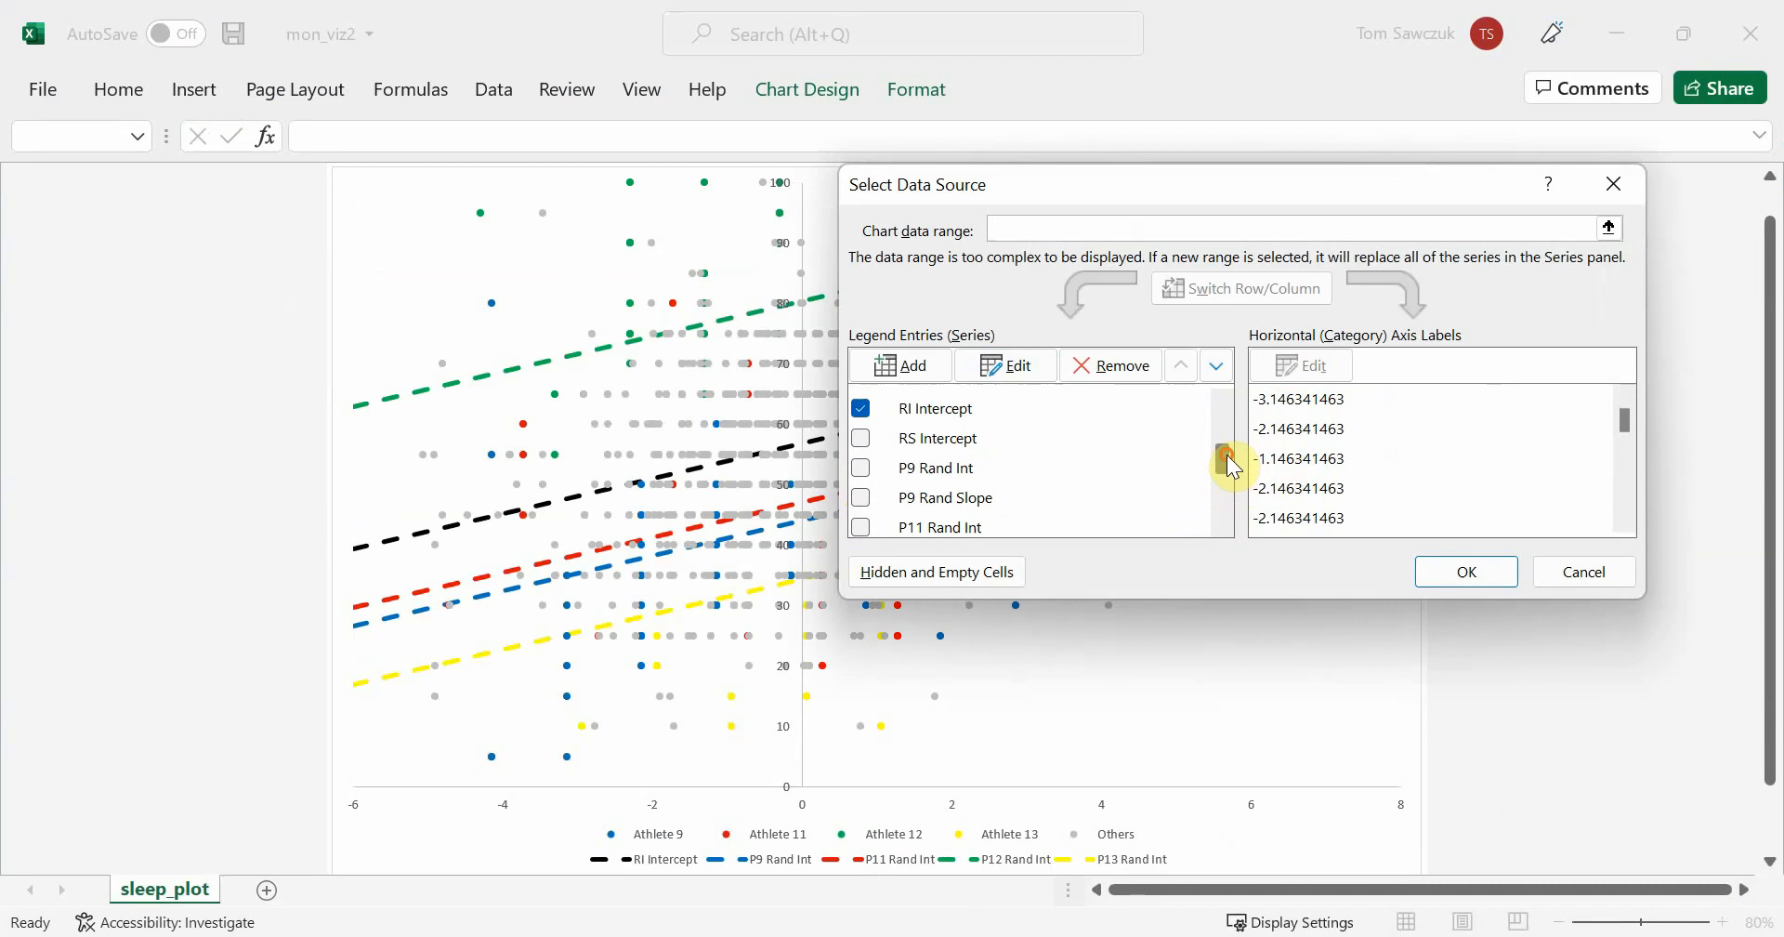
left_click(861, 437)
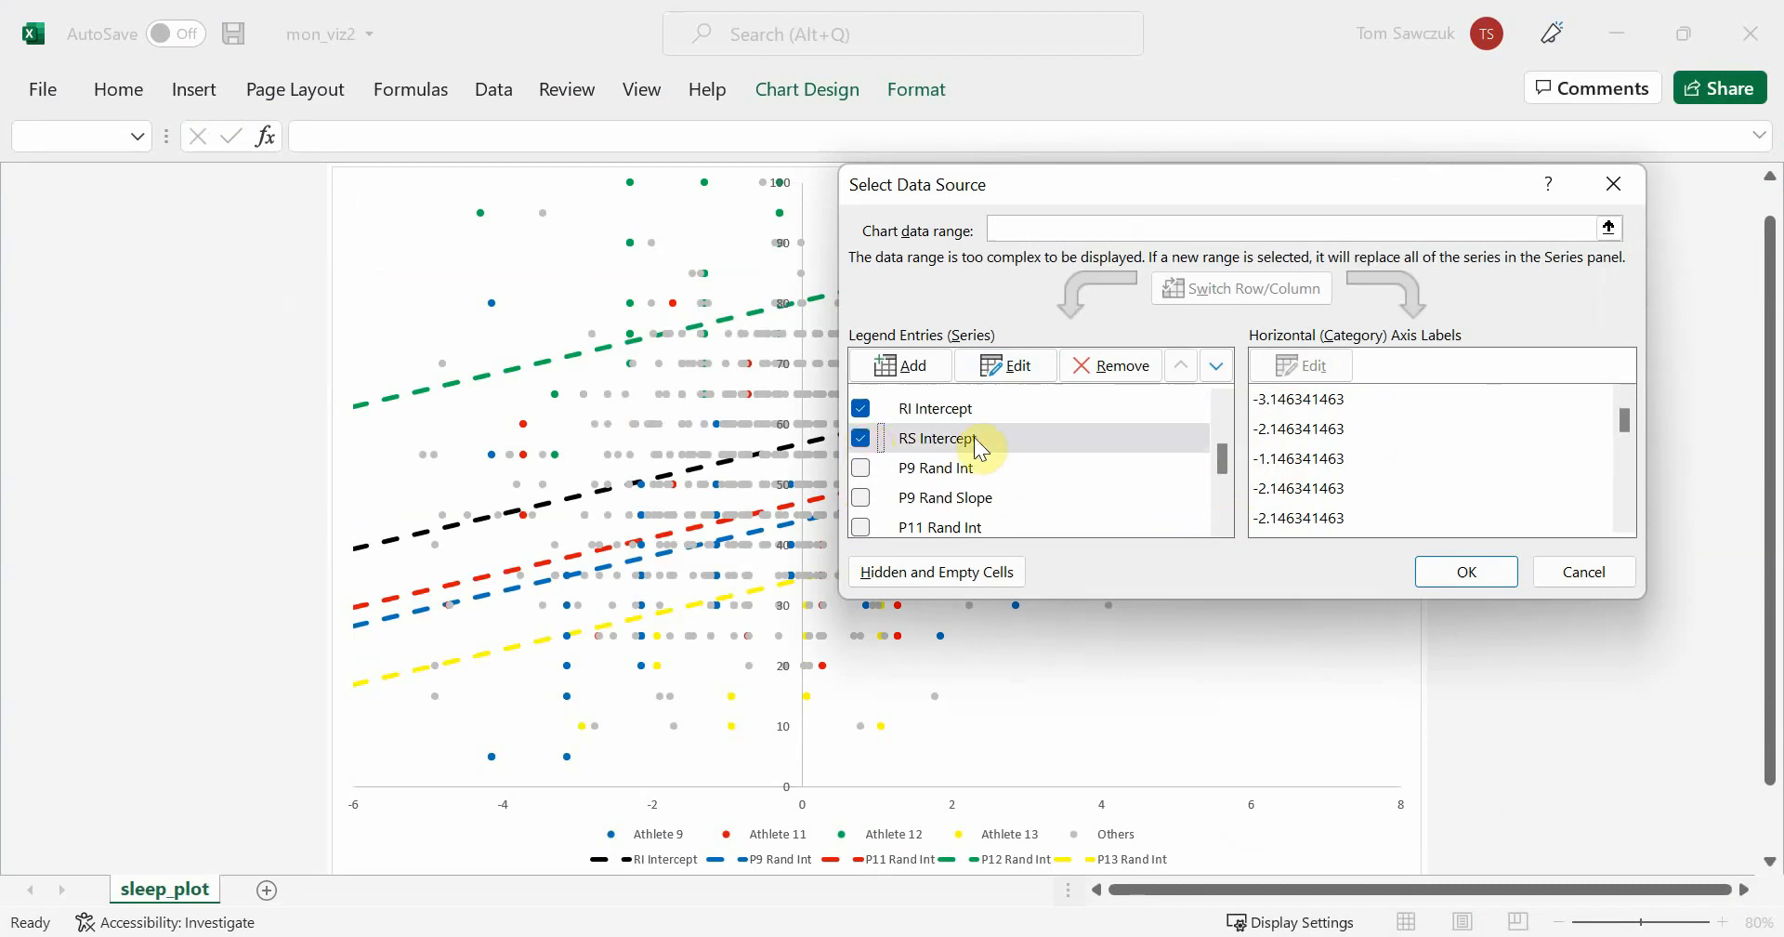
left_click(1467, 570)
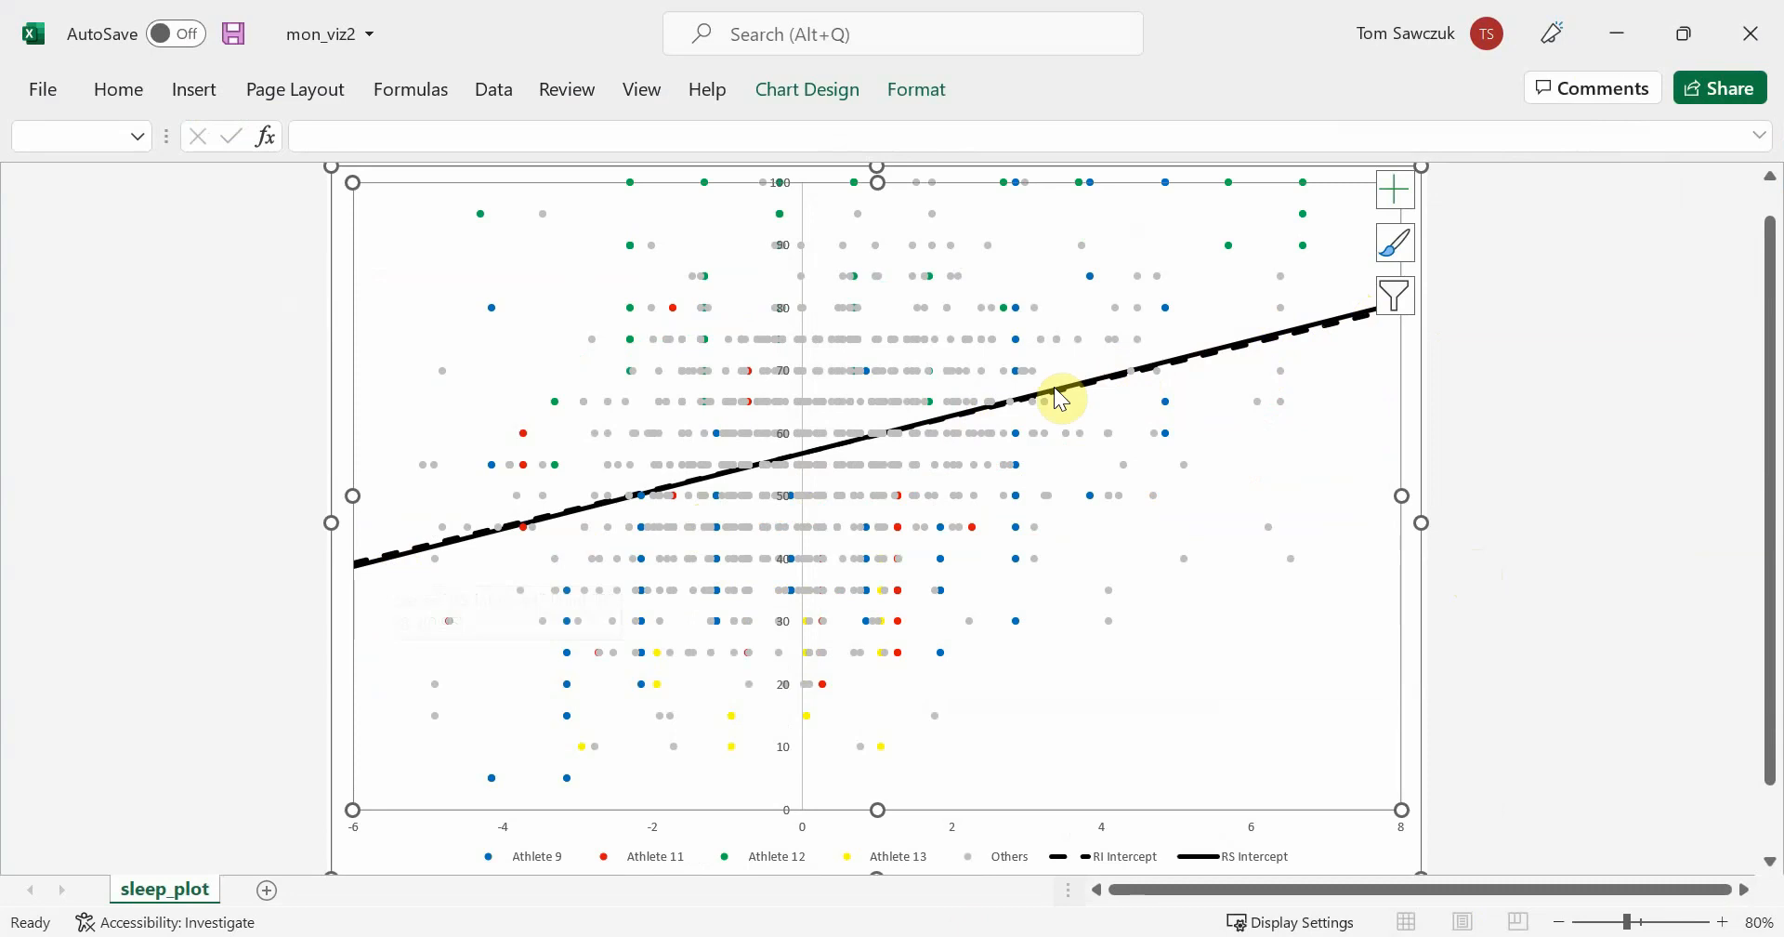
Filter the chart series to Athlete 9, RS Intercept and P9 Rand Int, hiding RI Intercept, Others and the remaining athletes
mouse_move(388, 569)
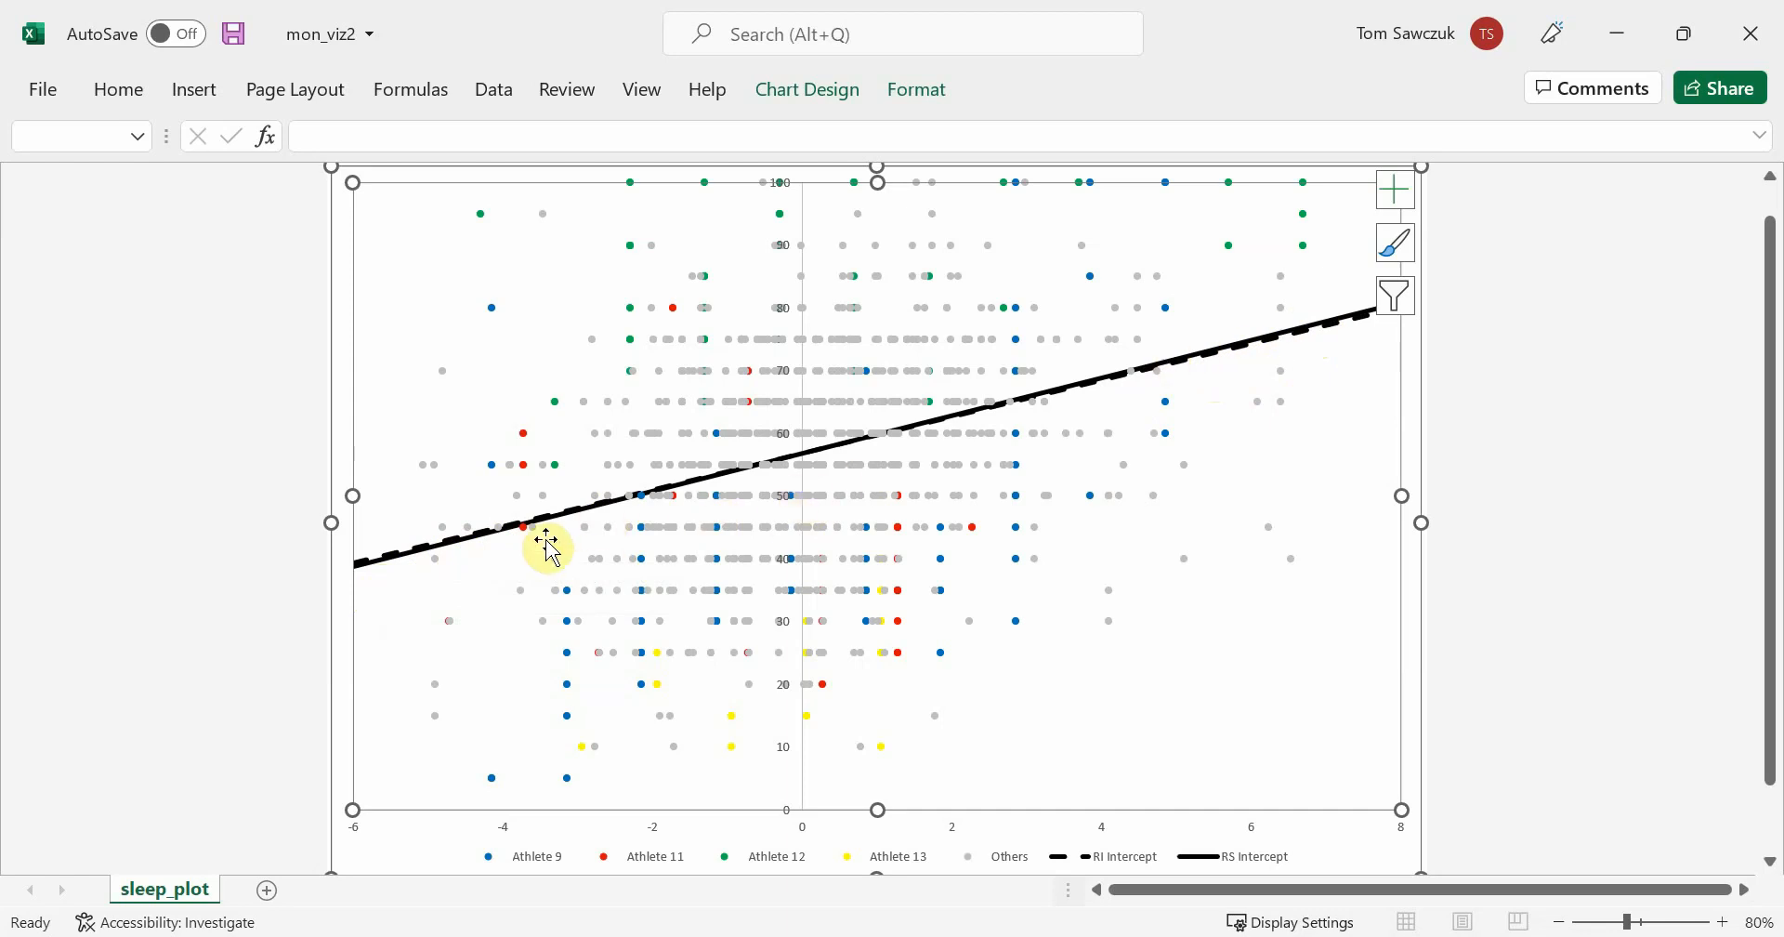
right_click(1327, 597)
left_click(1414, 776)
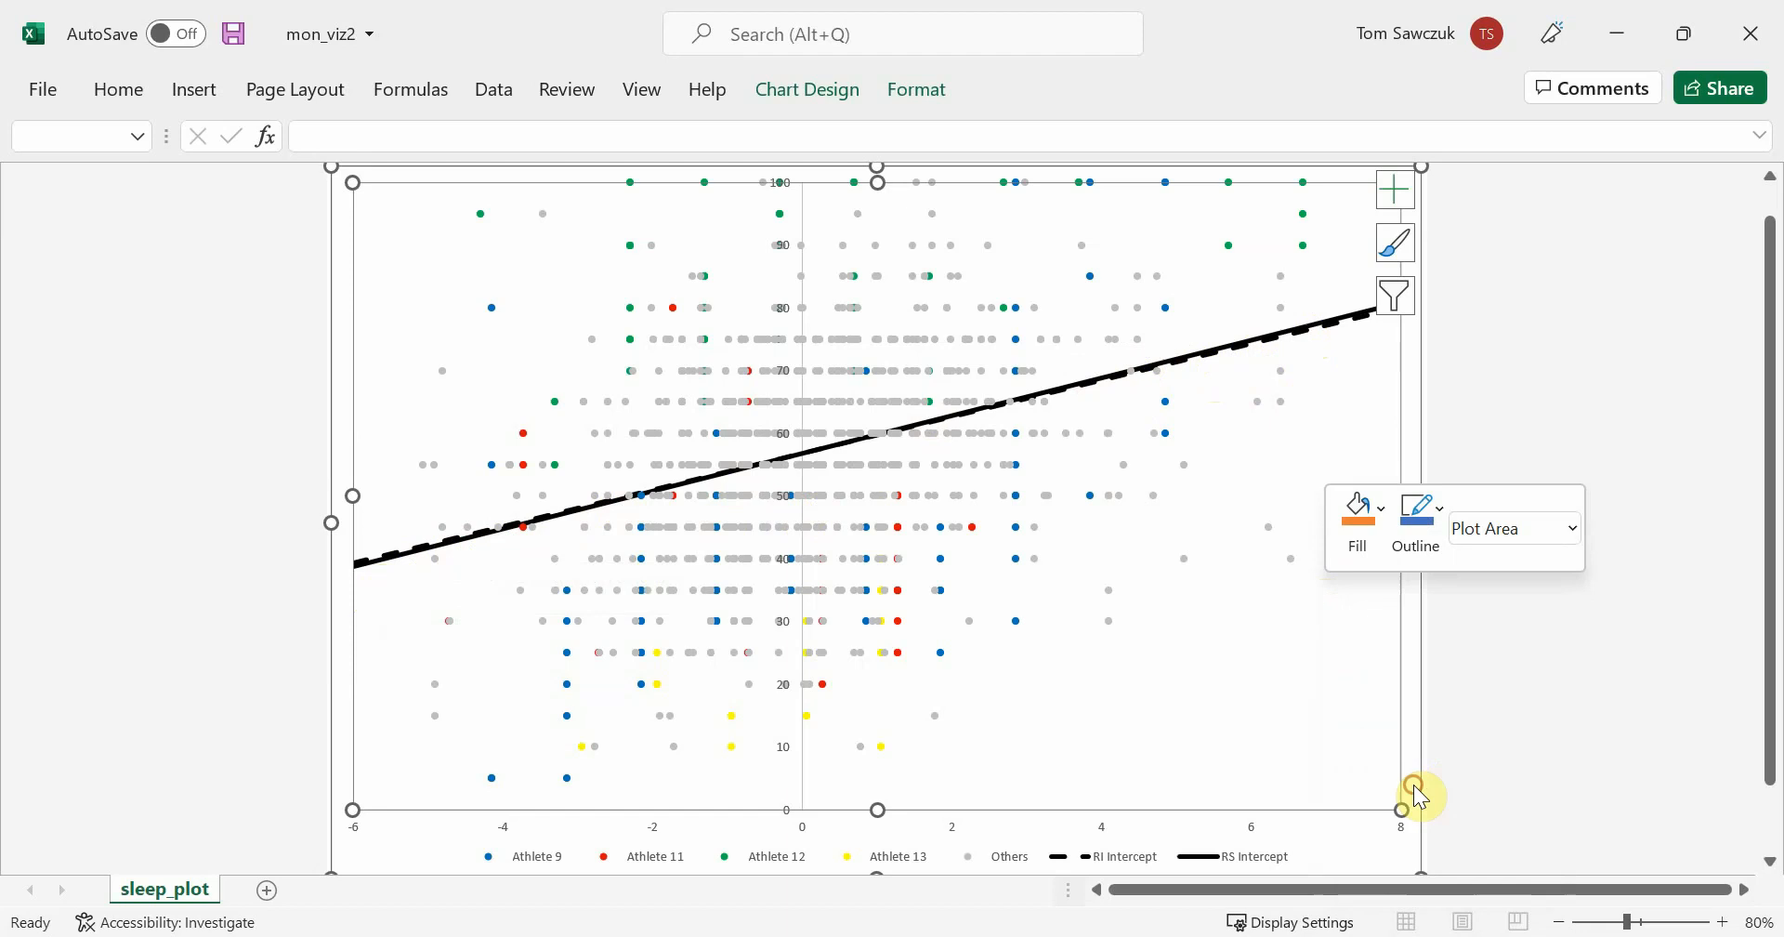
left_click_drag(1225, 441, 1234, 464)
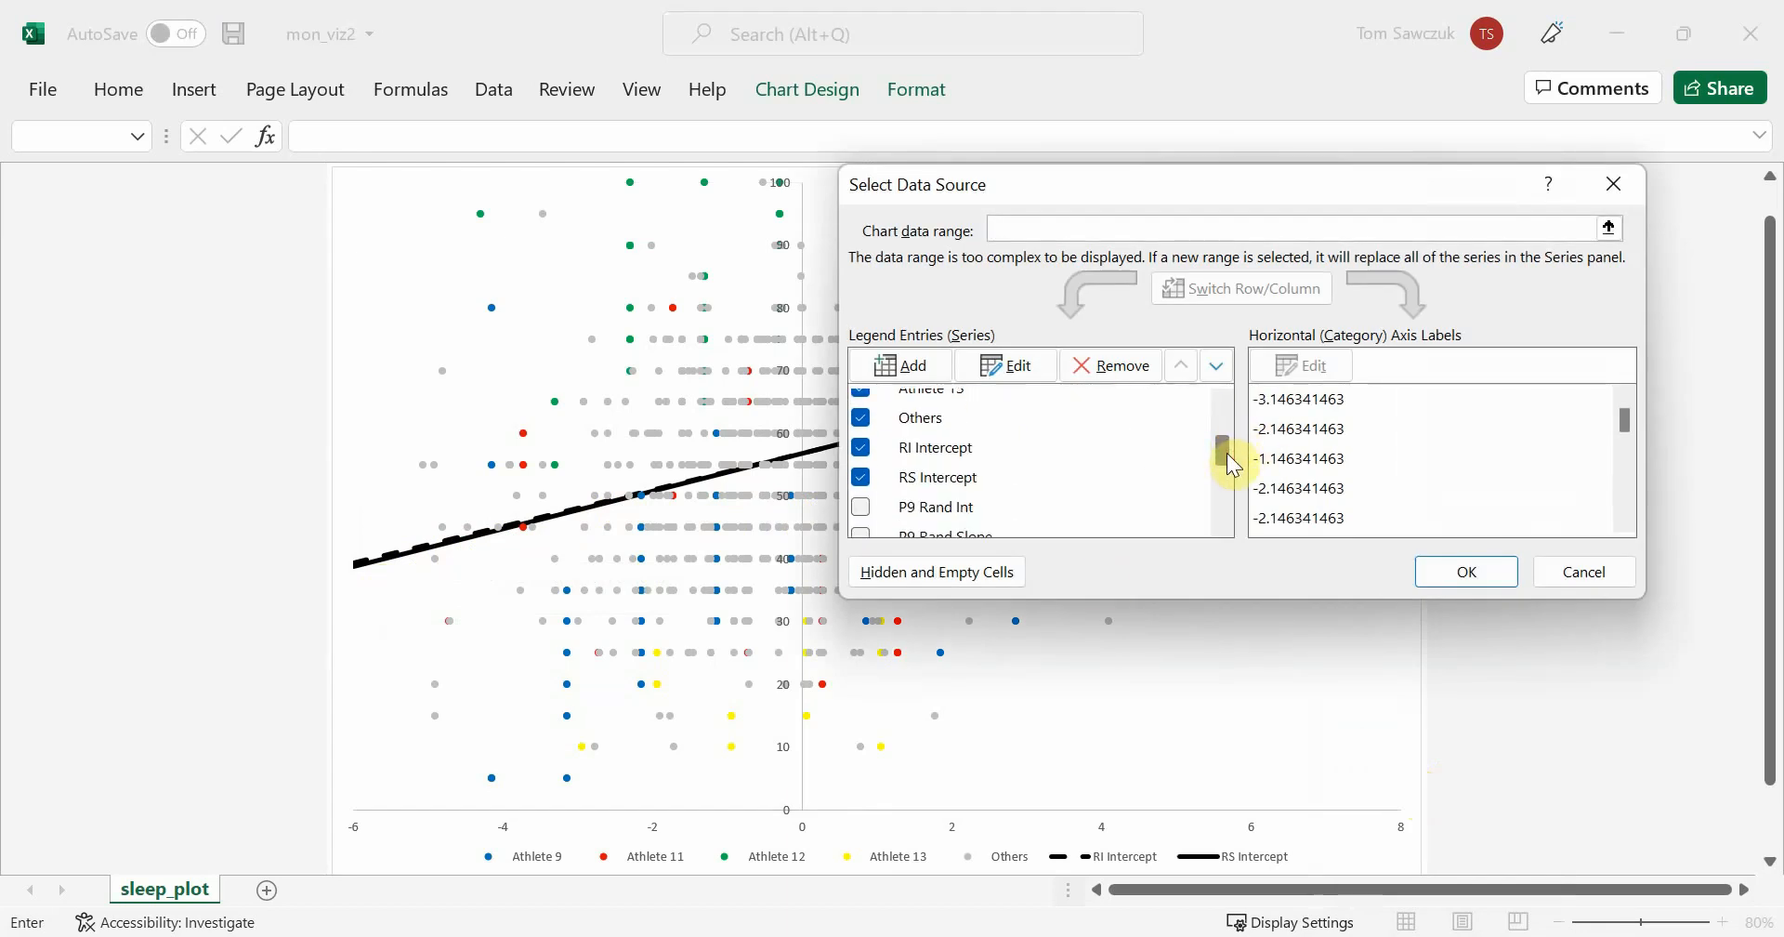
left_click(859, 448)
left_click(863, 420)
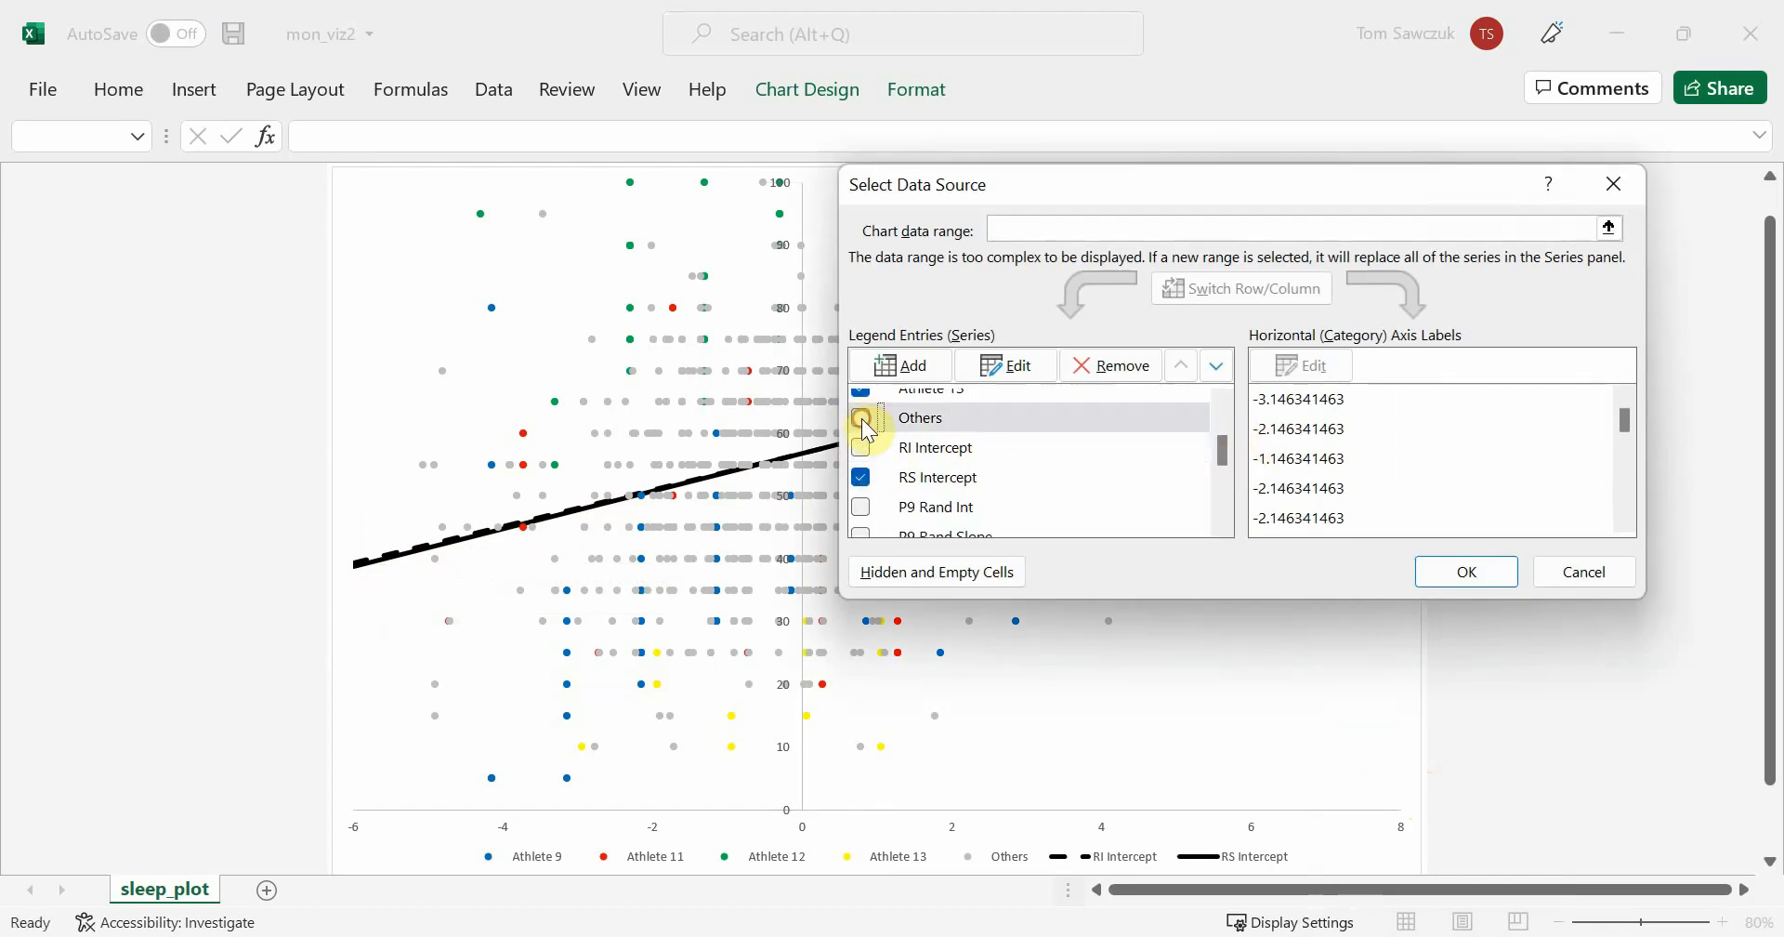
left_click(862, 394)
mouse_move(1223, 467)
left_mouse_down()
mouse_move(1222, 426)
mouse_move(1224, 473)
left_mouse_up()
left_click(863, 446)
left_click(861, 415)
left_click(862, 446)
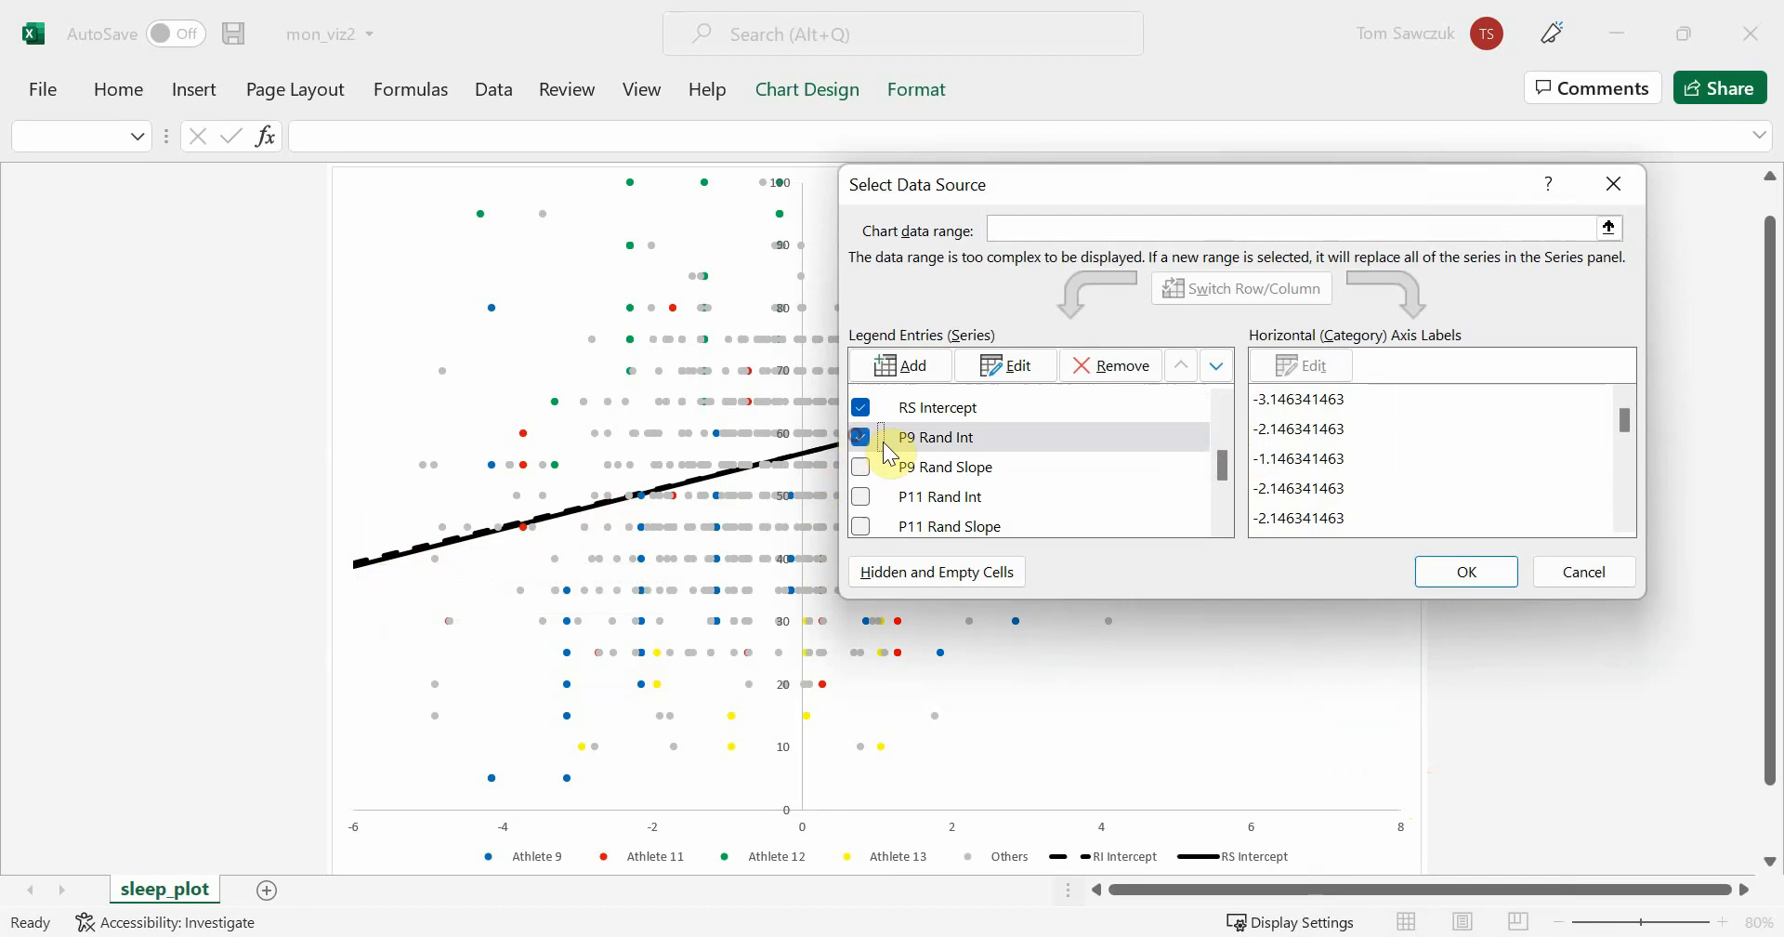
left_click(1478, 572)
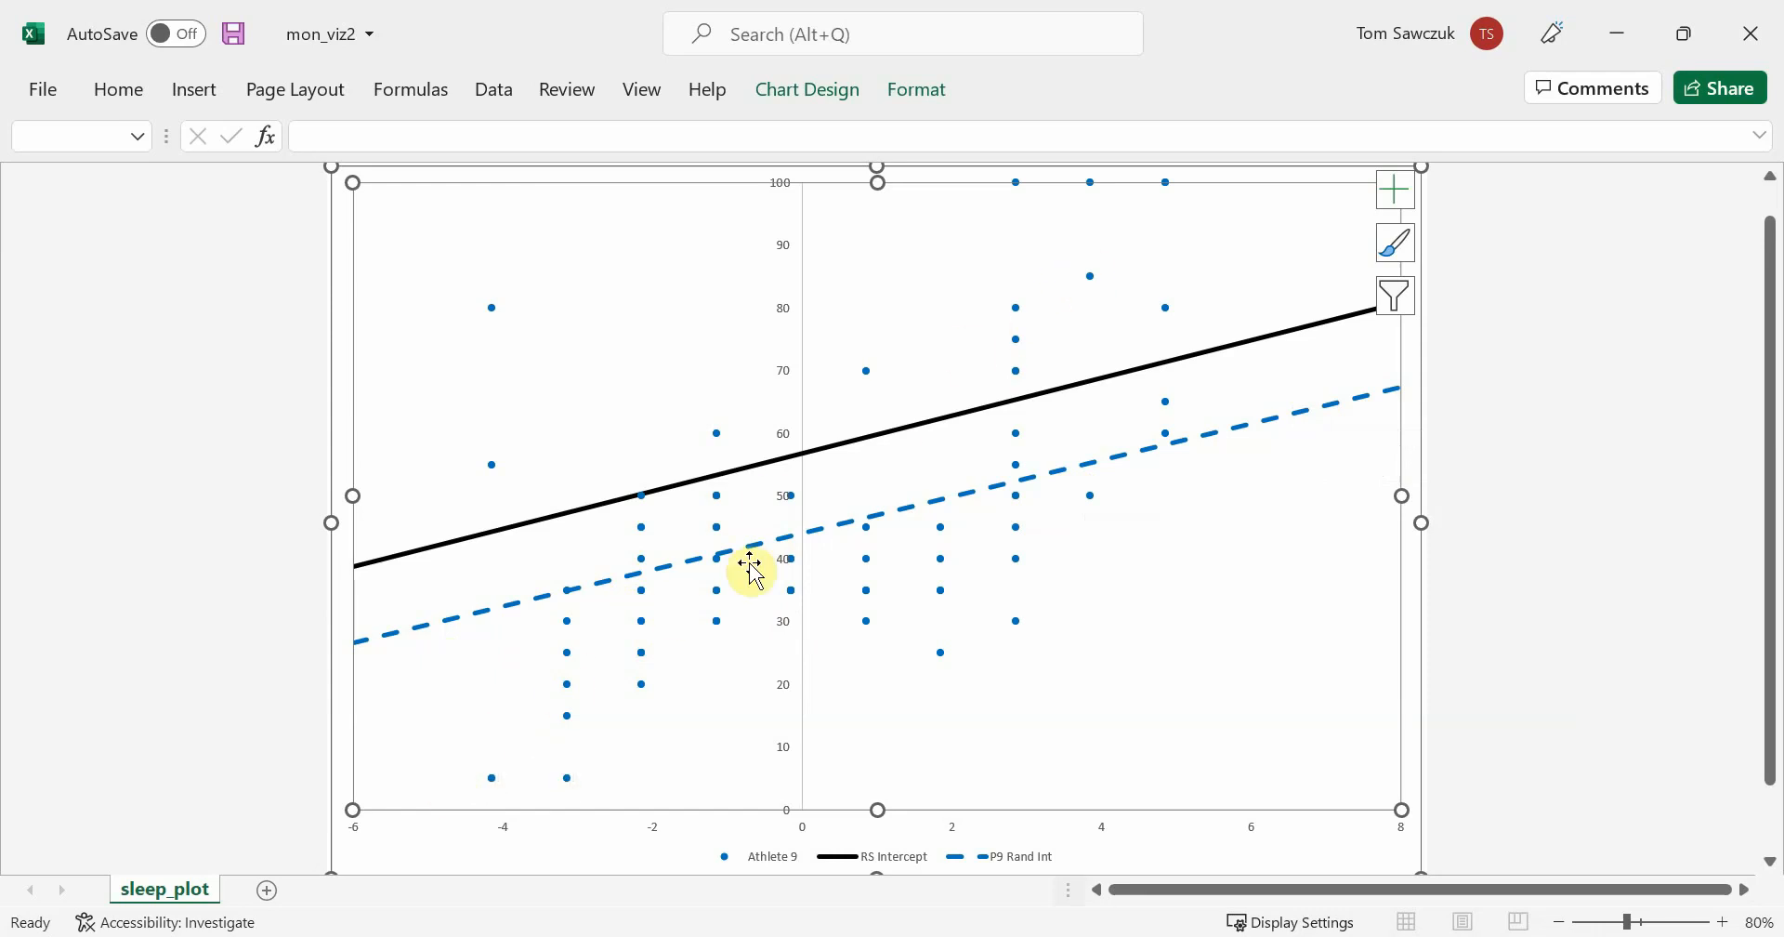
Add the P9 Rand Slope series to the Athlete 9 chart
right_click(1151, 702)
left_click(1279, 589)
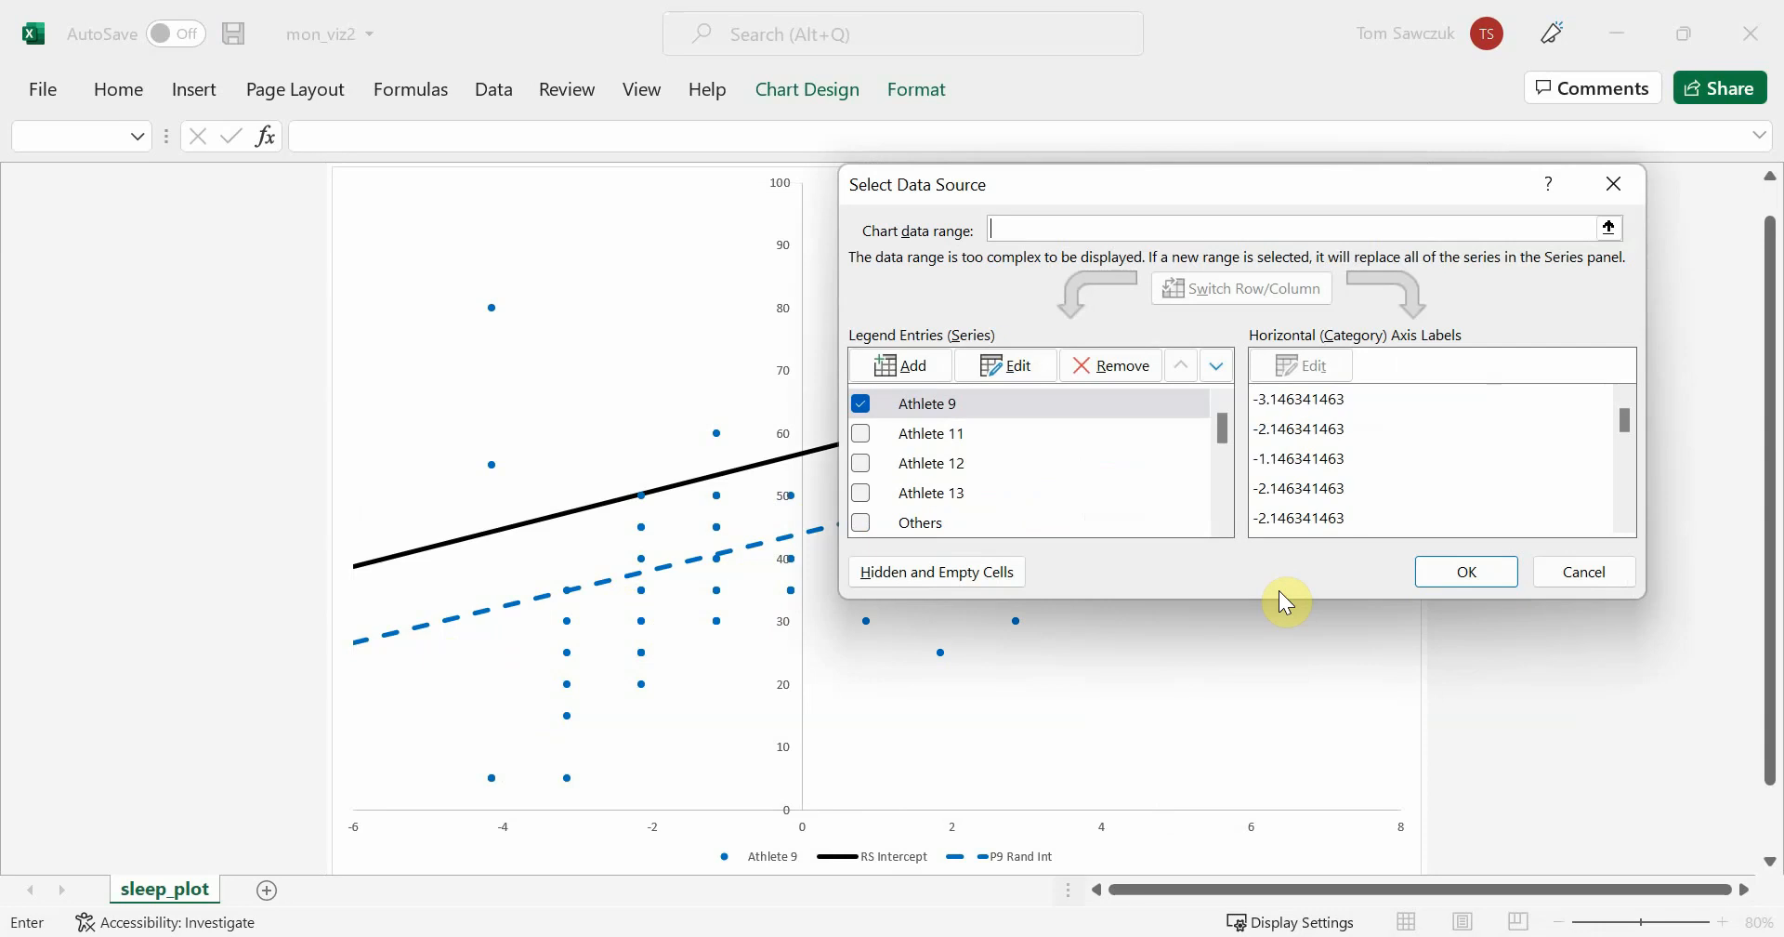
left_click_drag(1214, 420, 1214, 447)
left_click(861, 508)
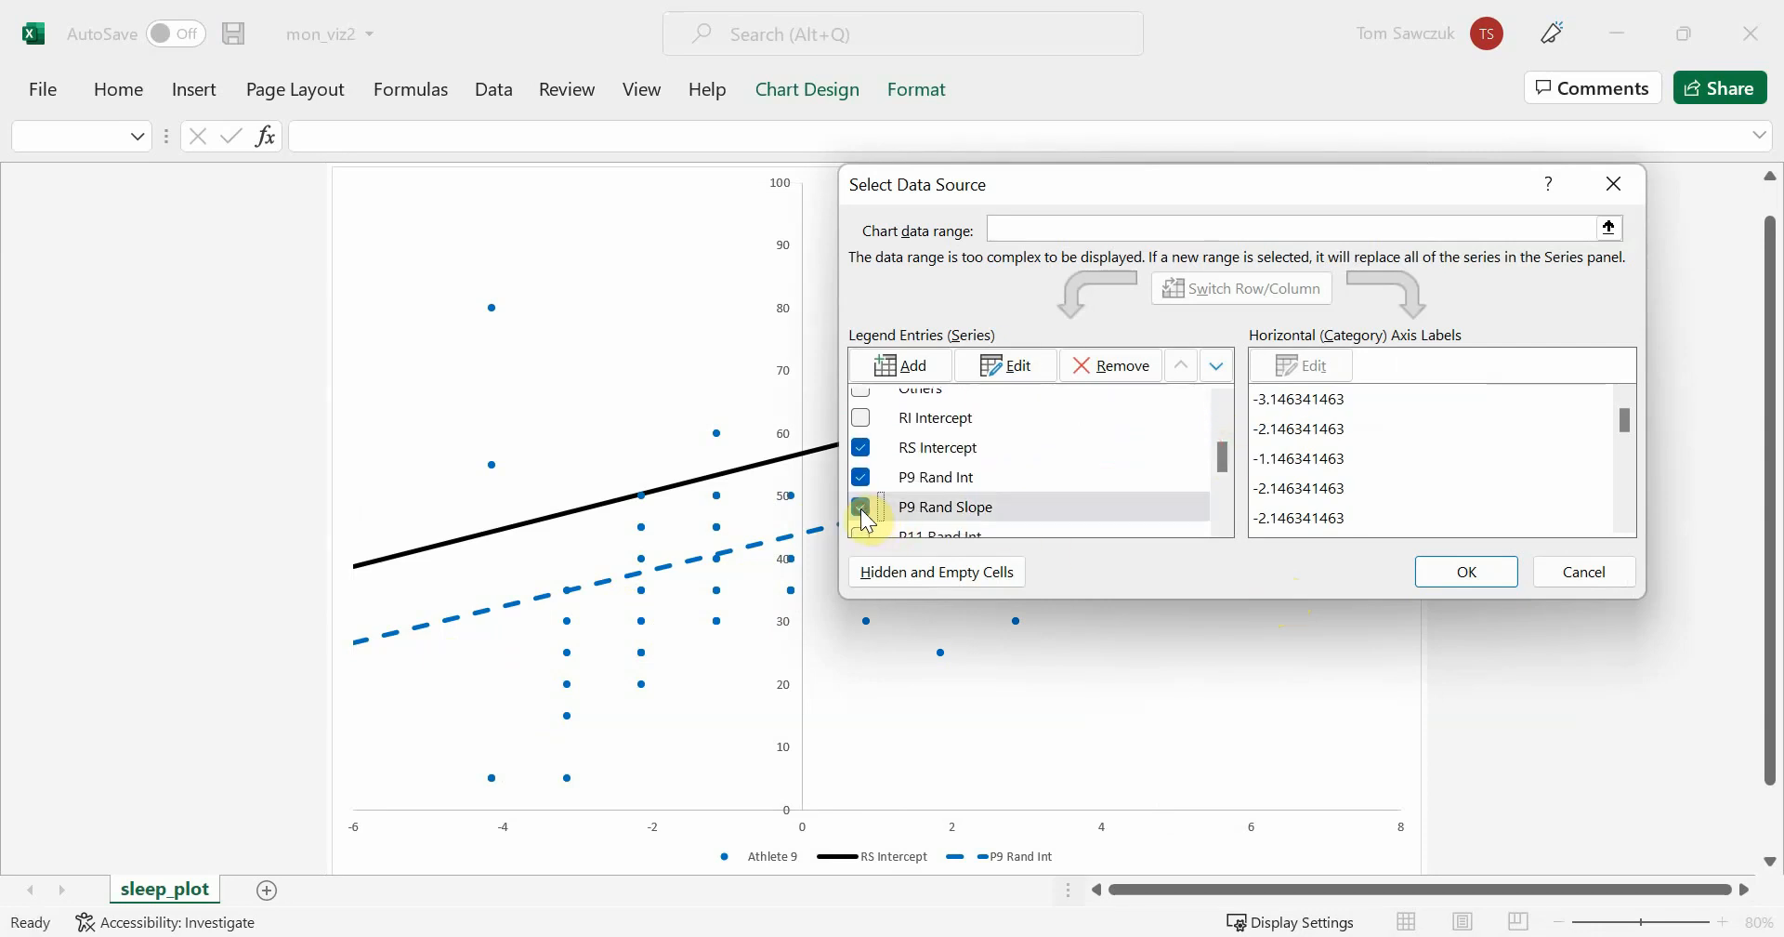
left_click(1494, 578)
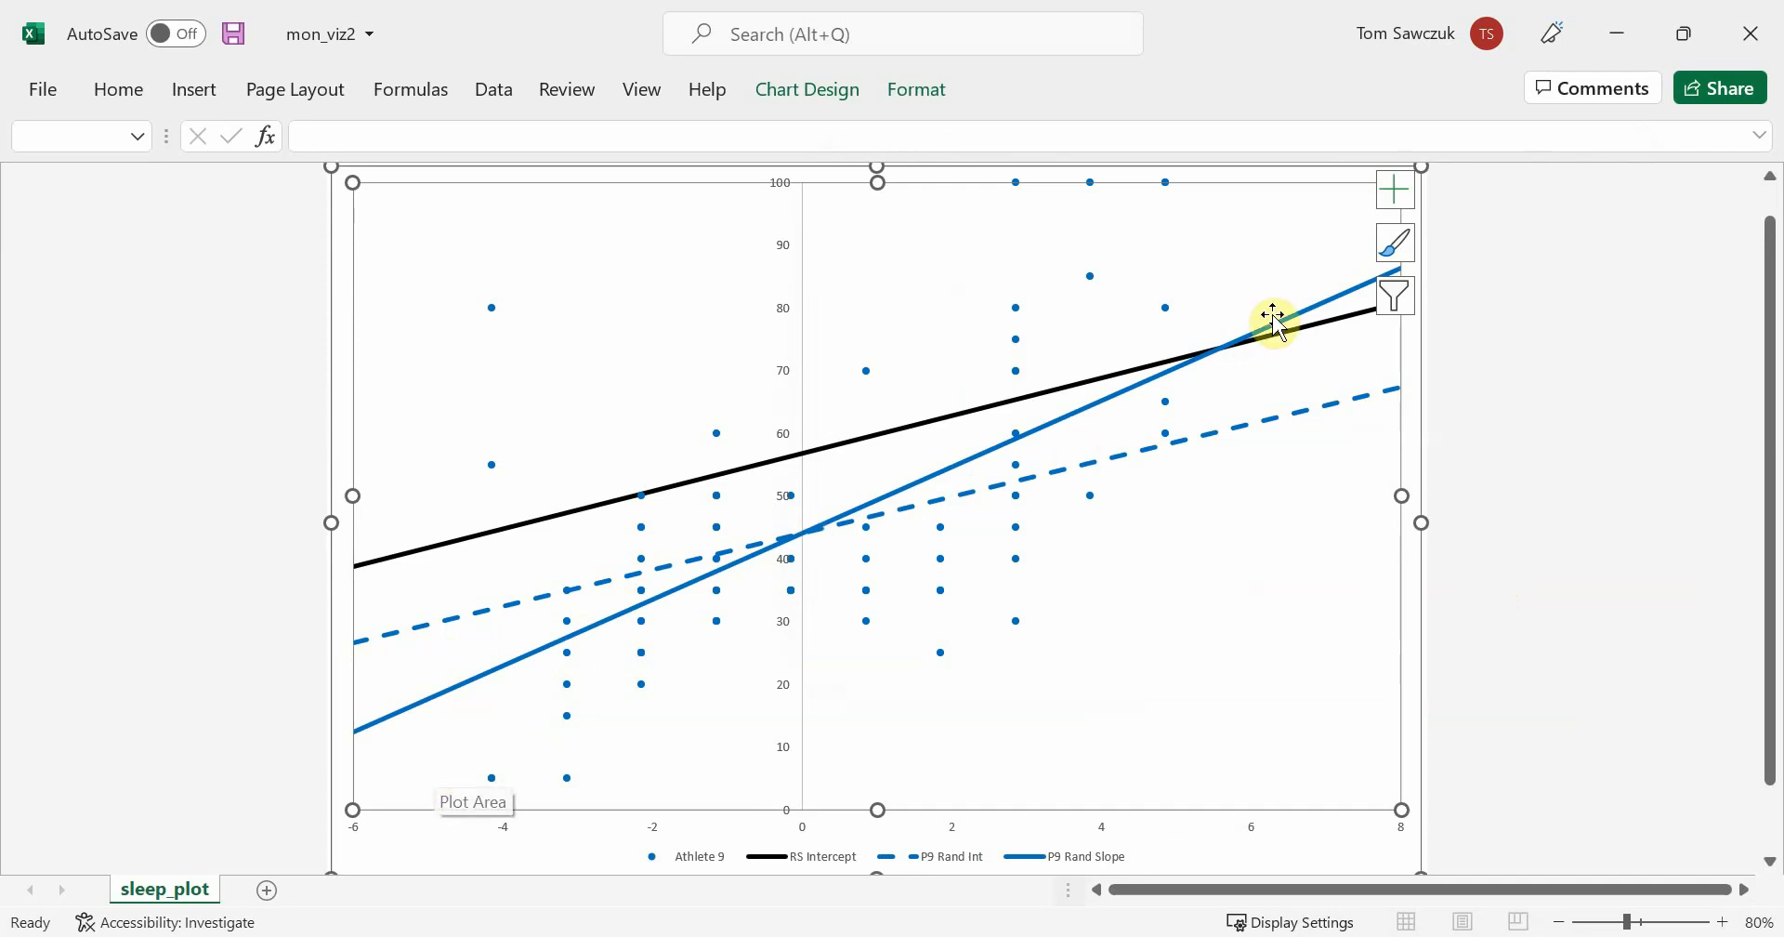
Hide the RS Intercept and P9 Rand Int series, keeping only Athlete 9's points and P9 Rand Slope
mouse_move(689, 574)
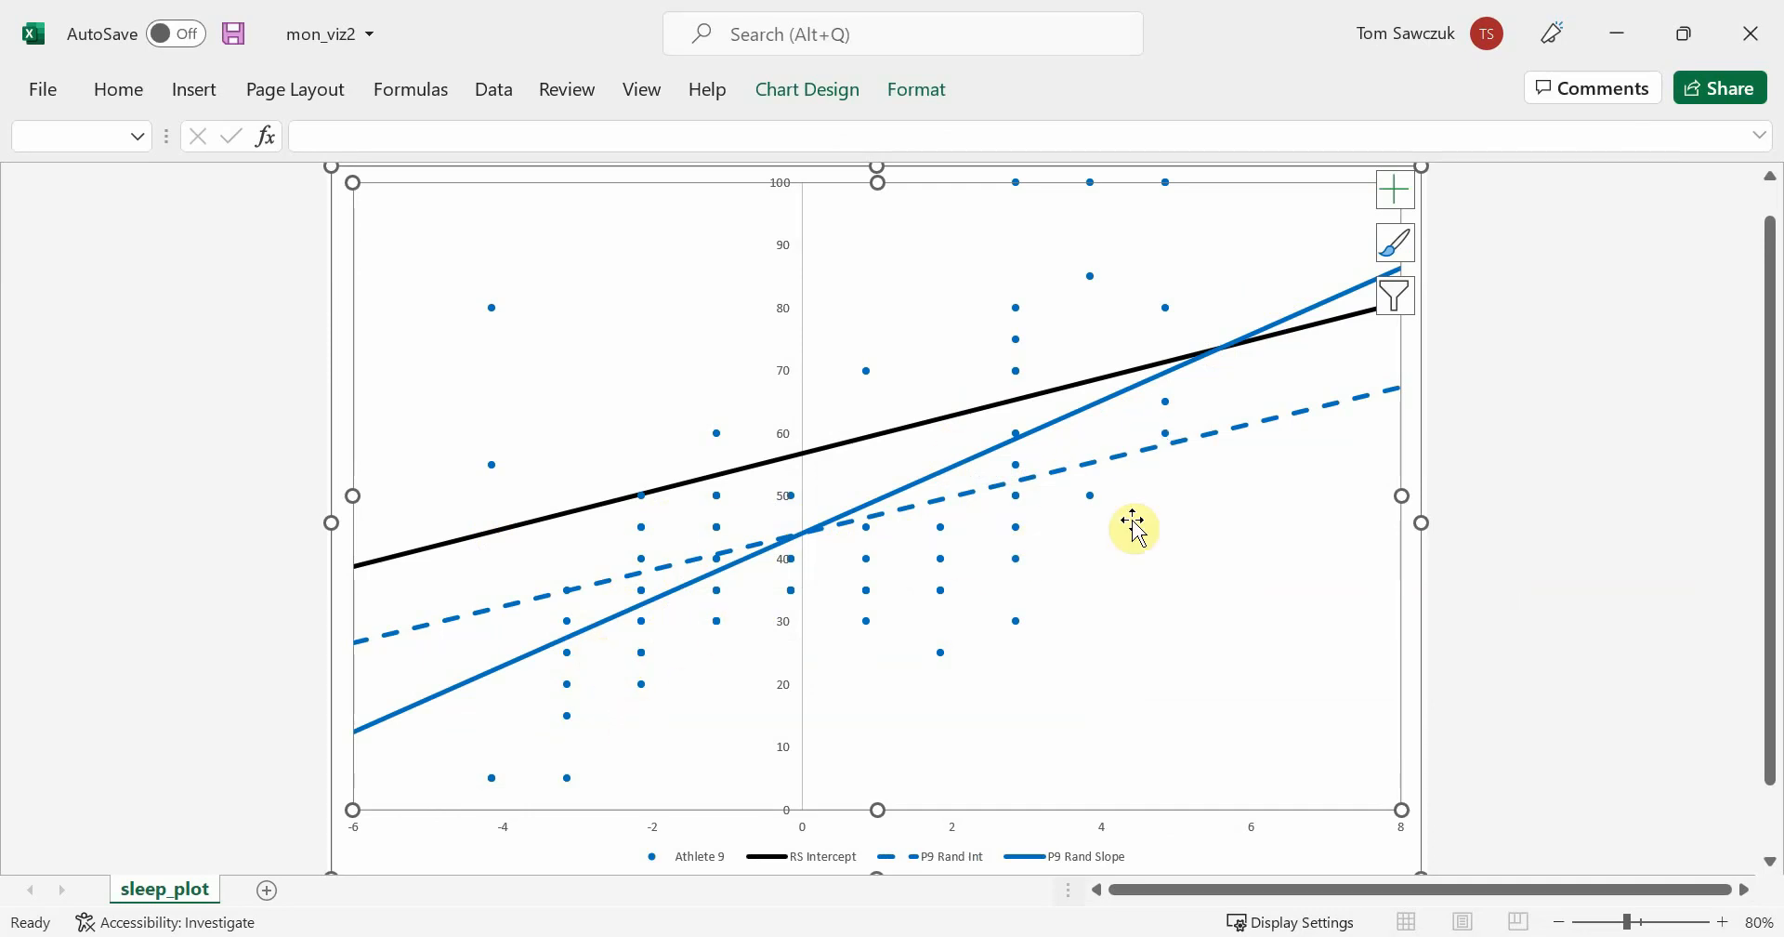
right_click(1169, 621)
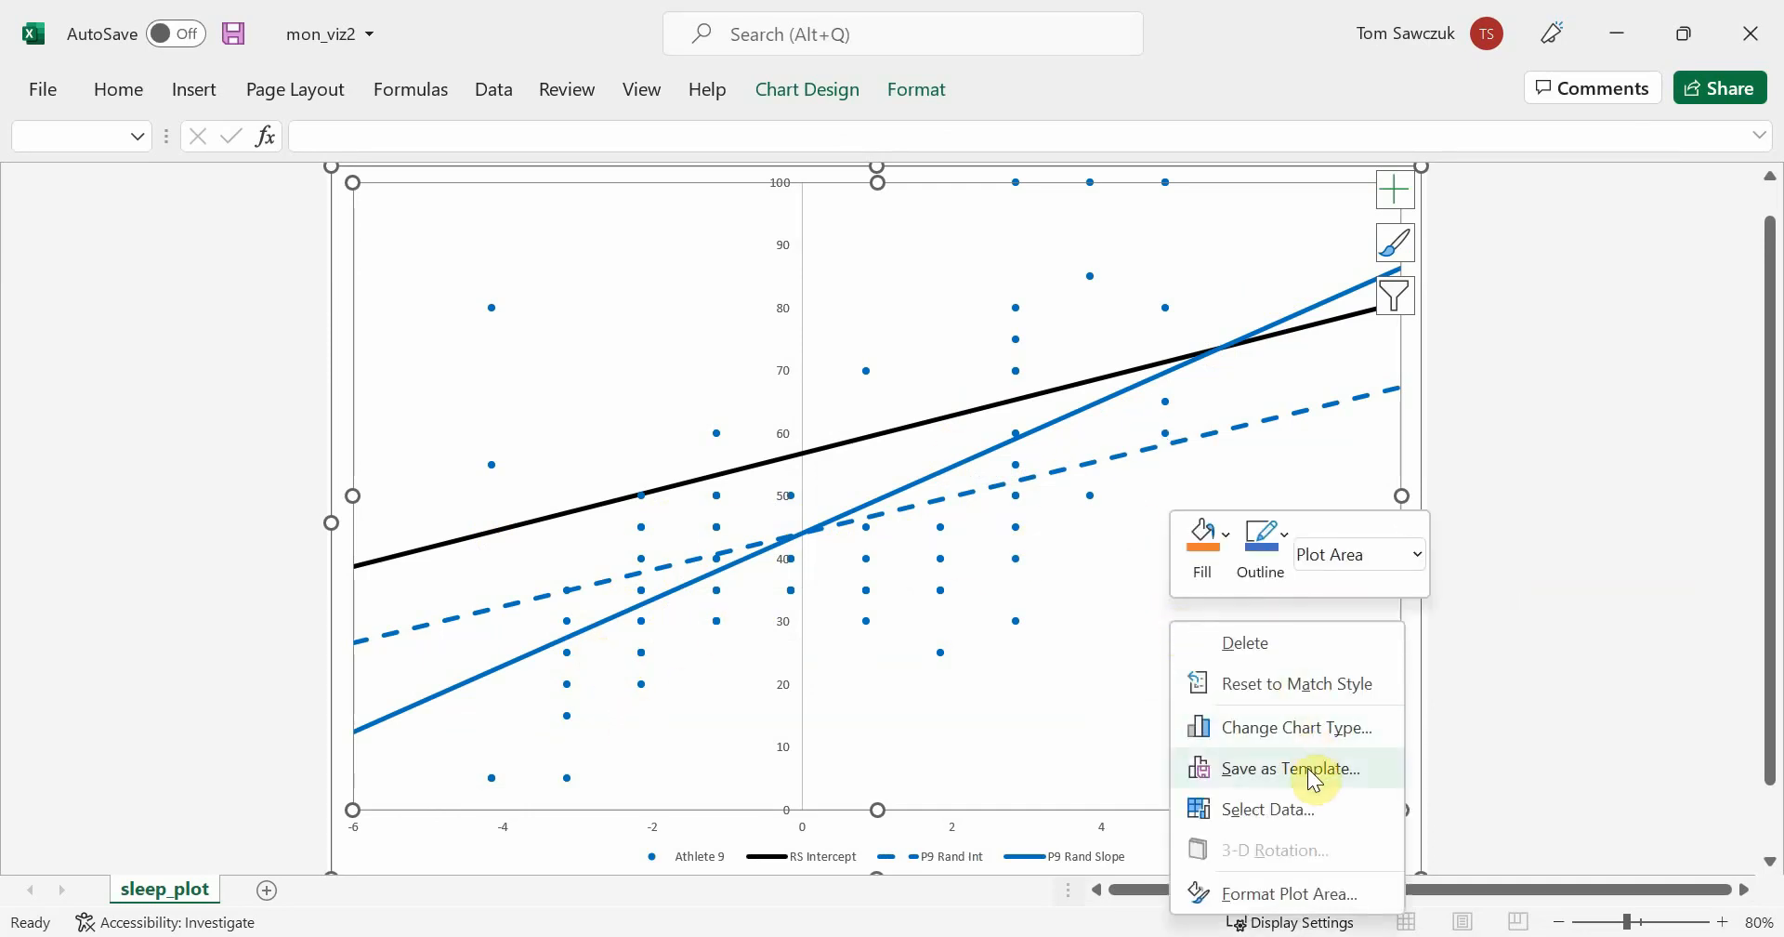
left_click(1299, 804)
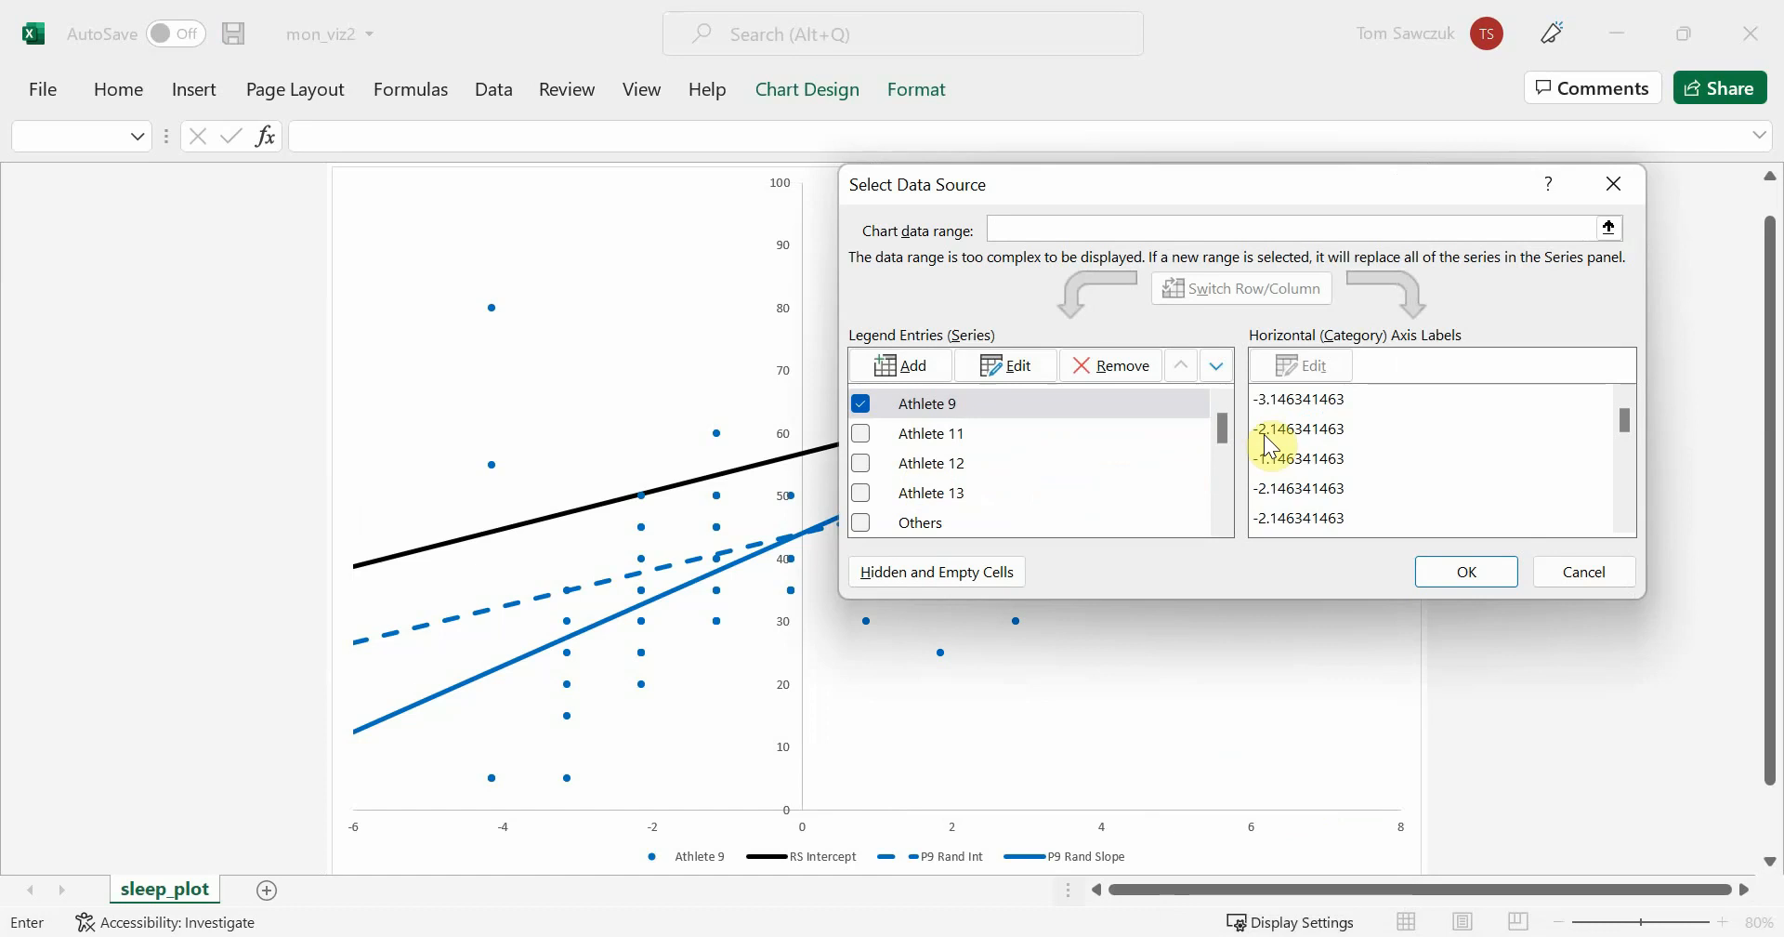
left_click_drag(1224, 430, 1232, 461)
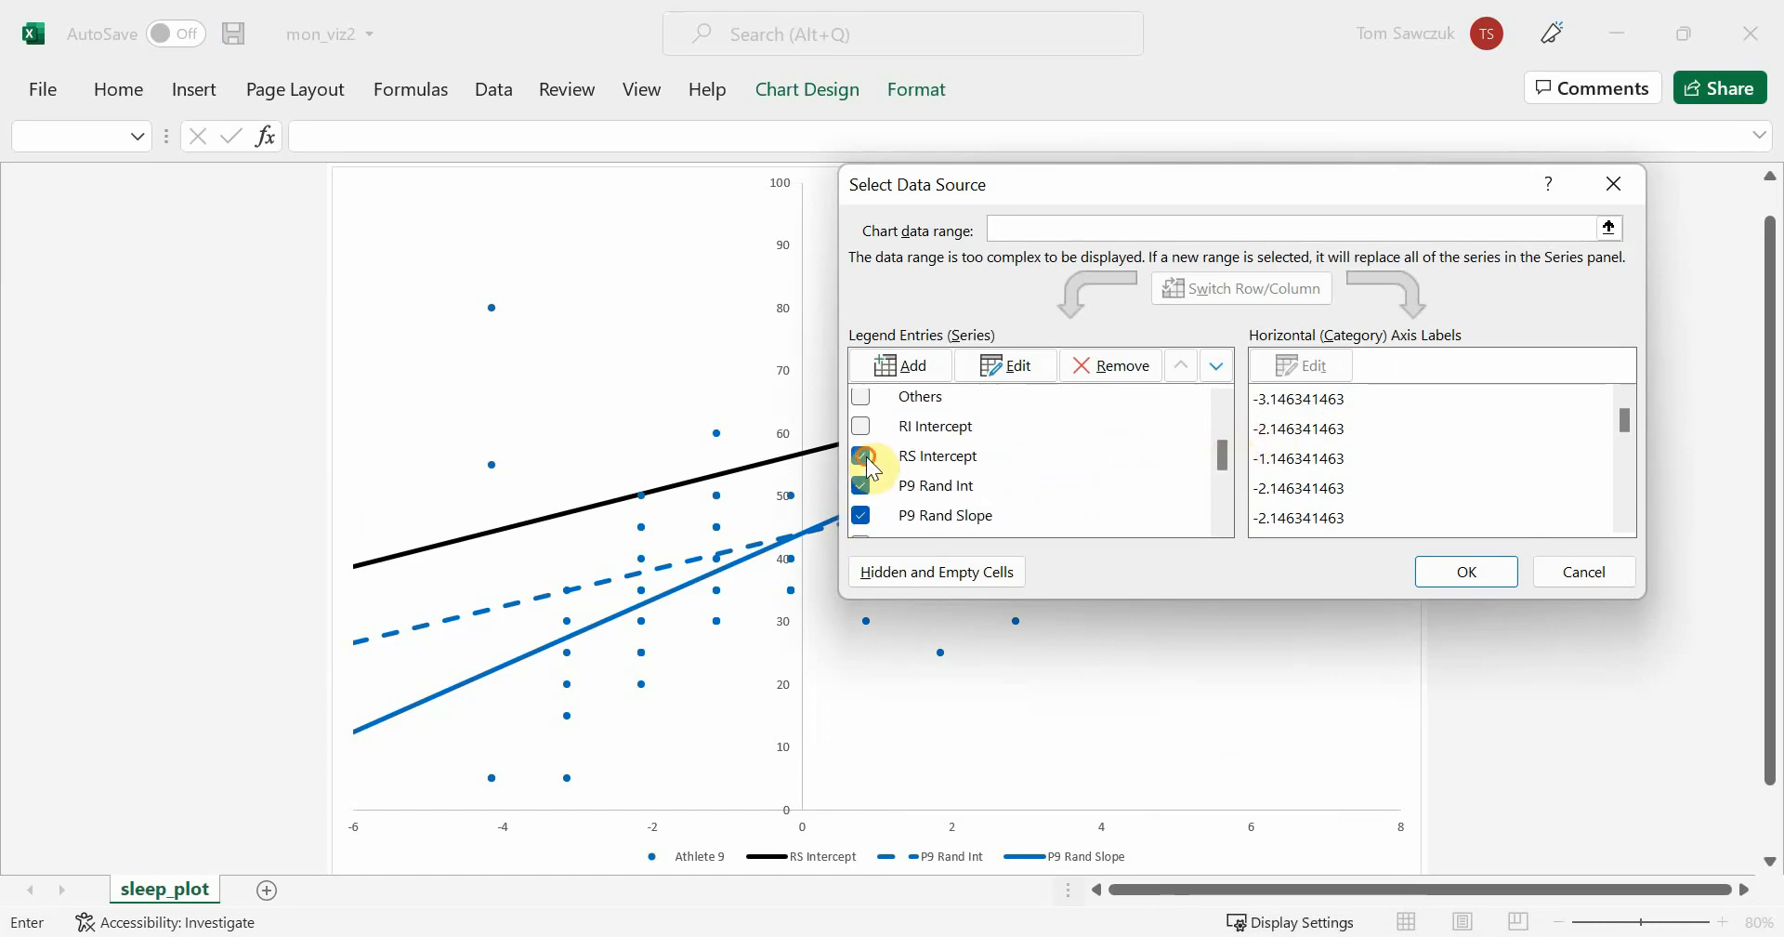
left_click(864, 456)
left_click(862, 487)
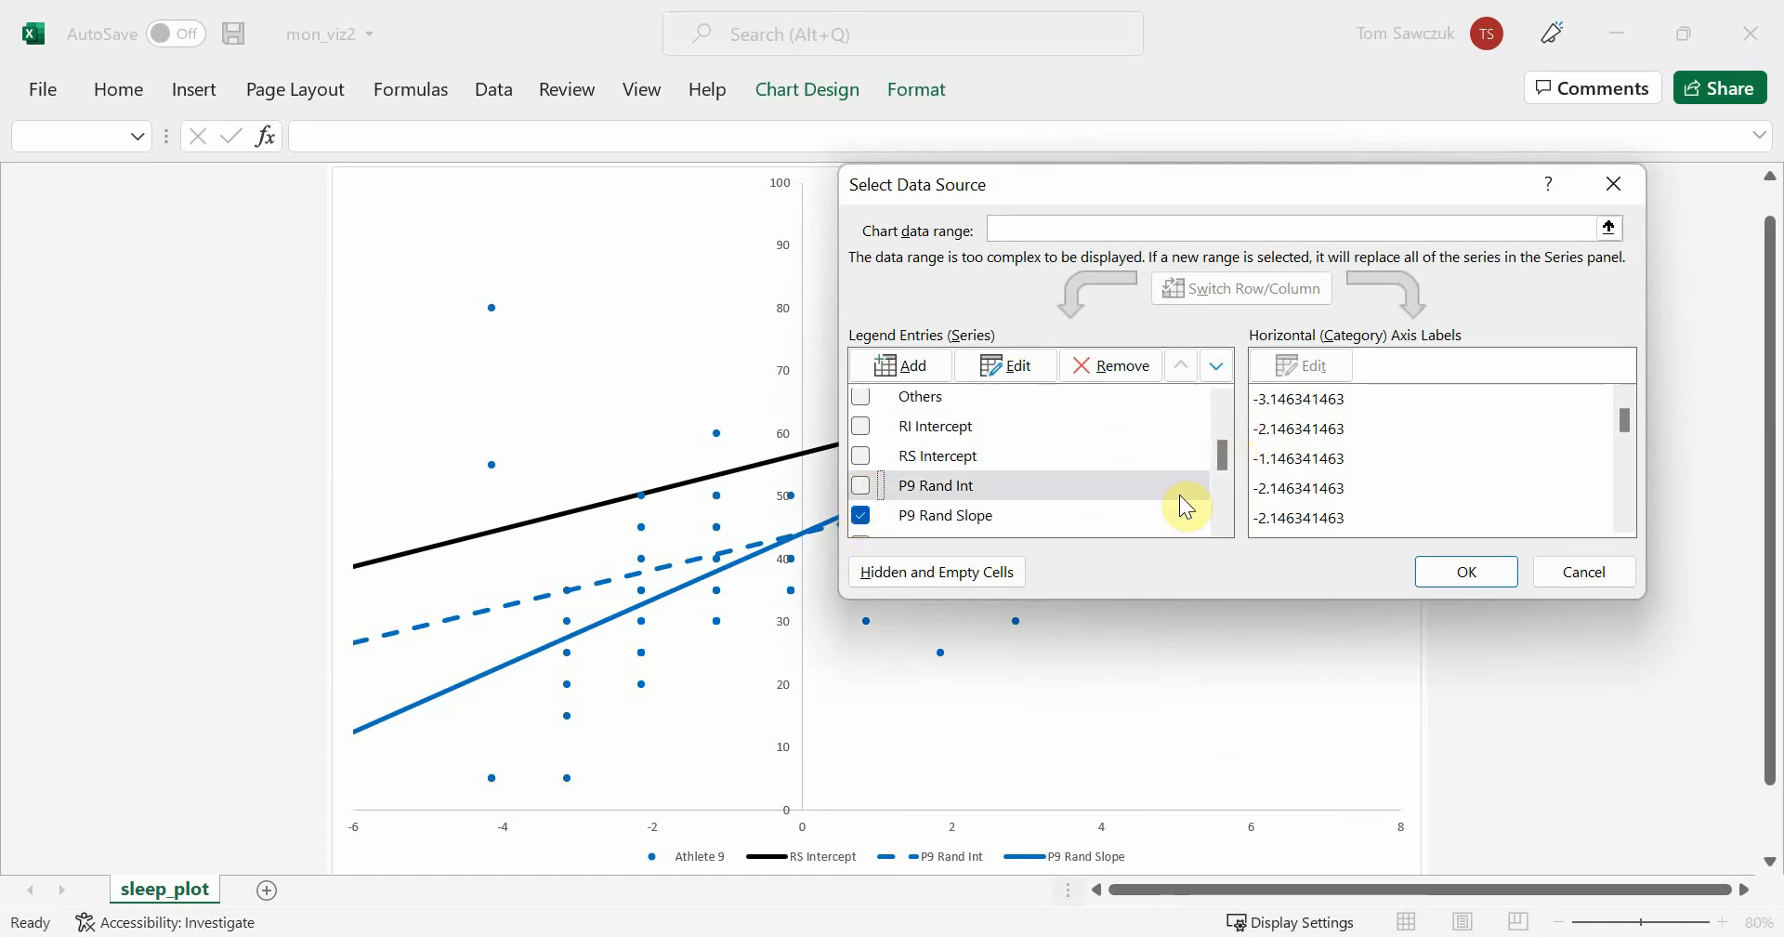
left_click(1455, 572)
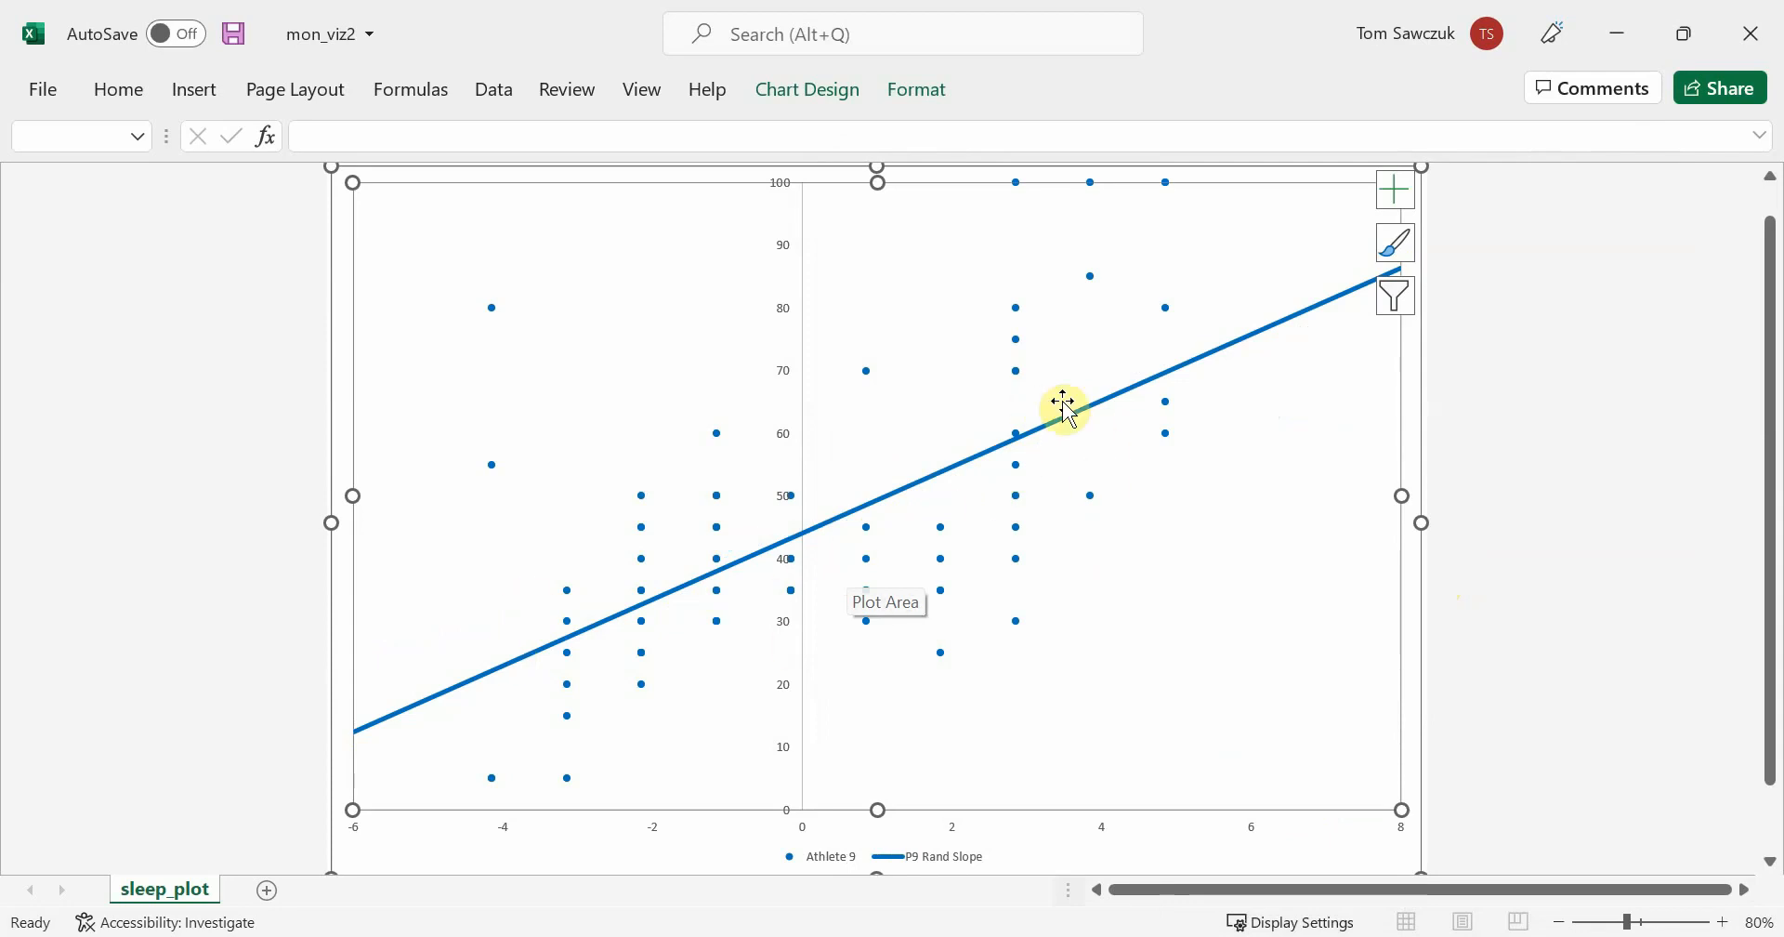
Replace the Athlete 9 and P9 Rand Slope series with Athlete 11, RS Intercept and P11 Rand Int
right_click(1285, 774)
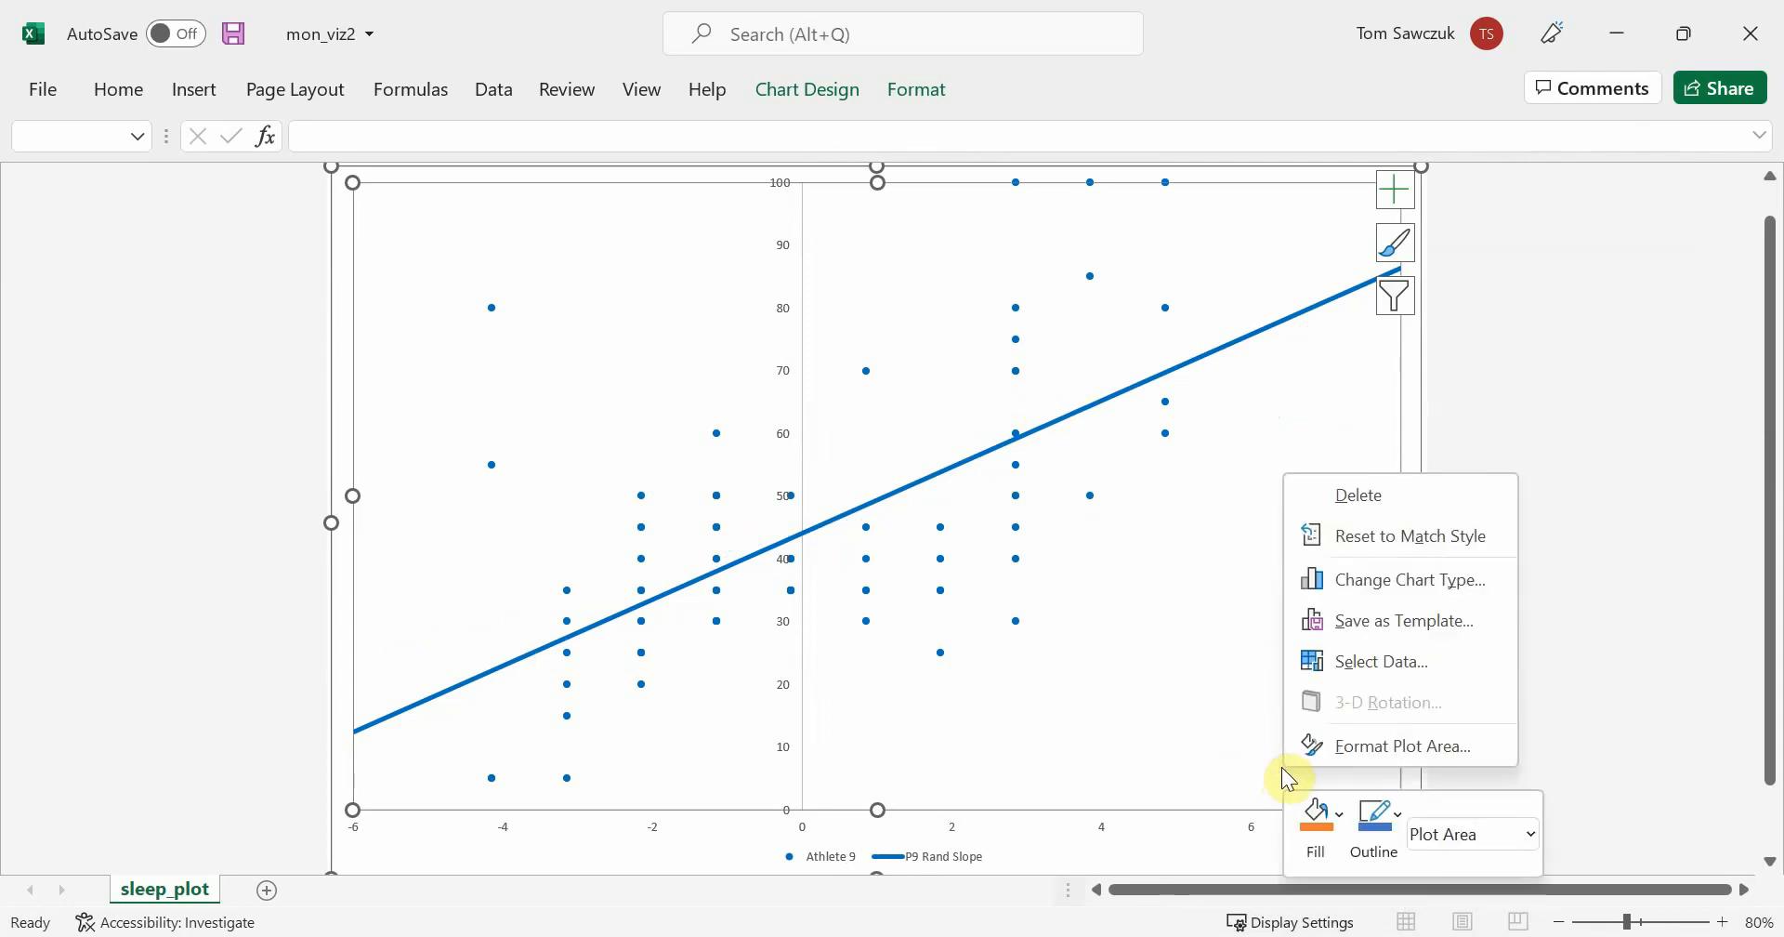
left_click(1394, 667)
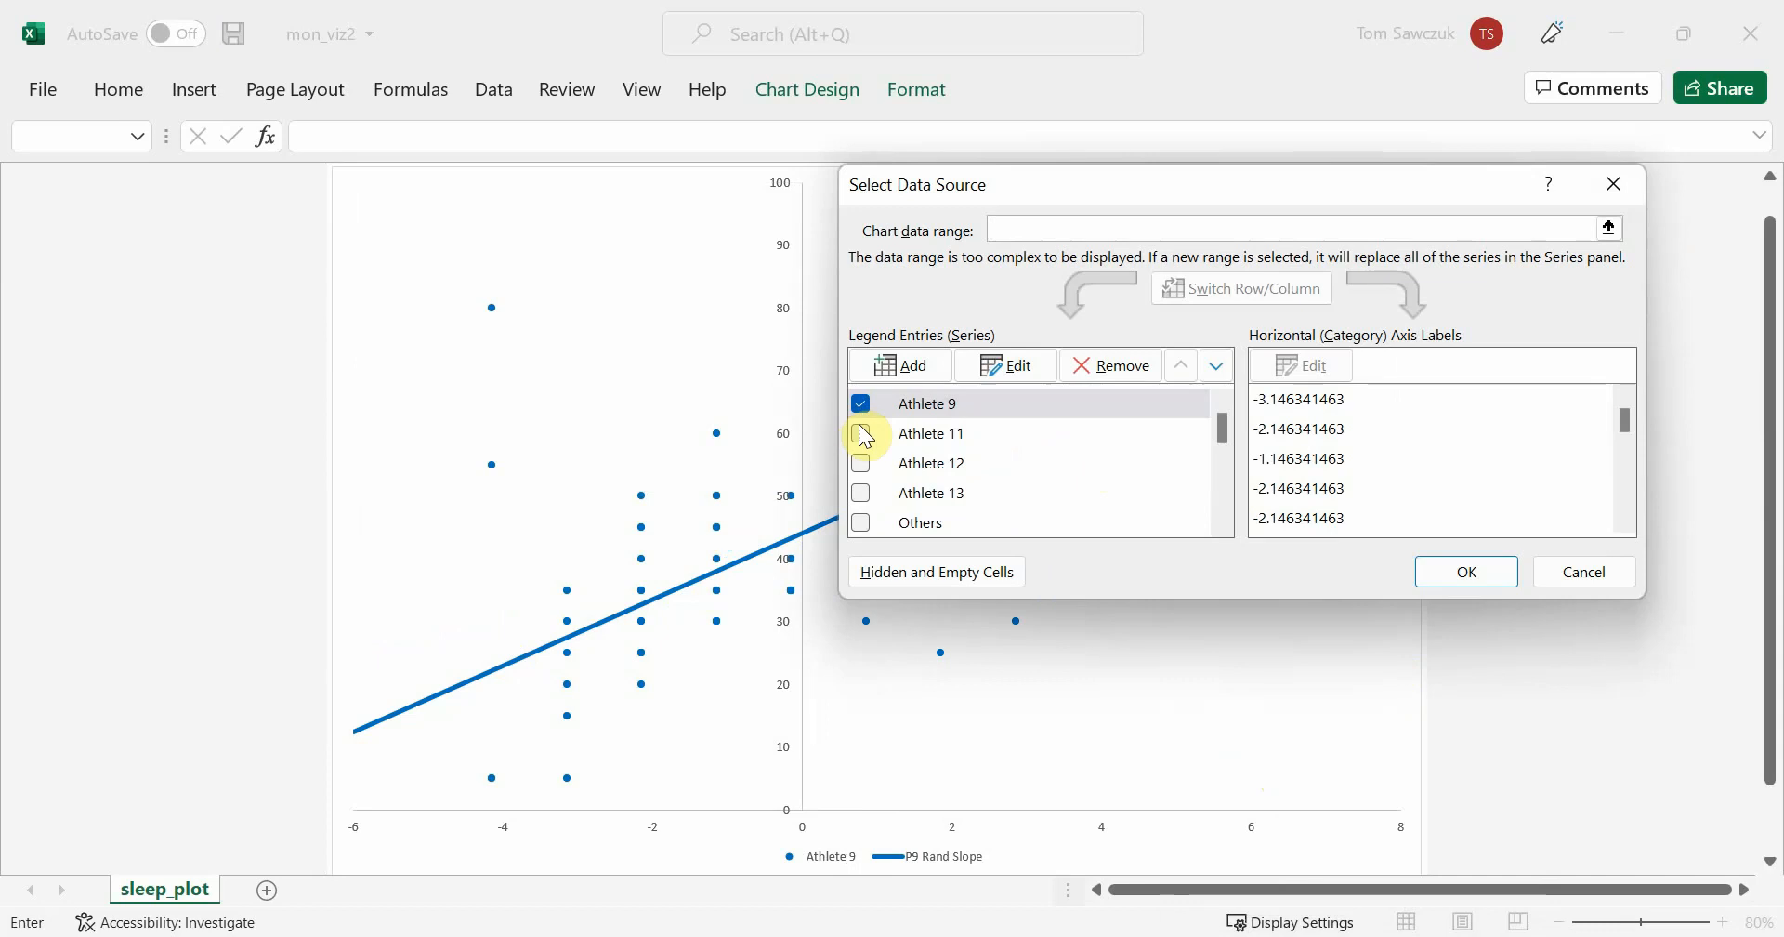
left_click(863, 433)
left_click_drag(1225, 429, 1232, 457)
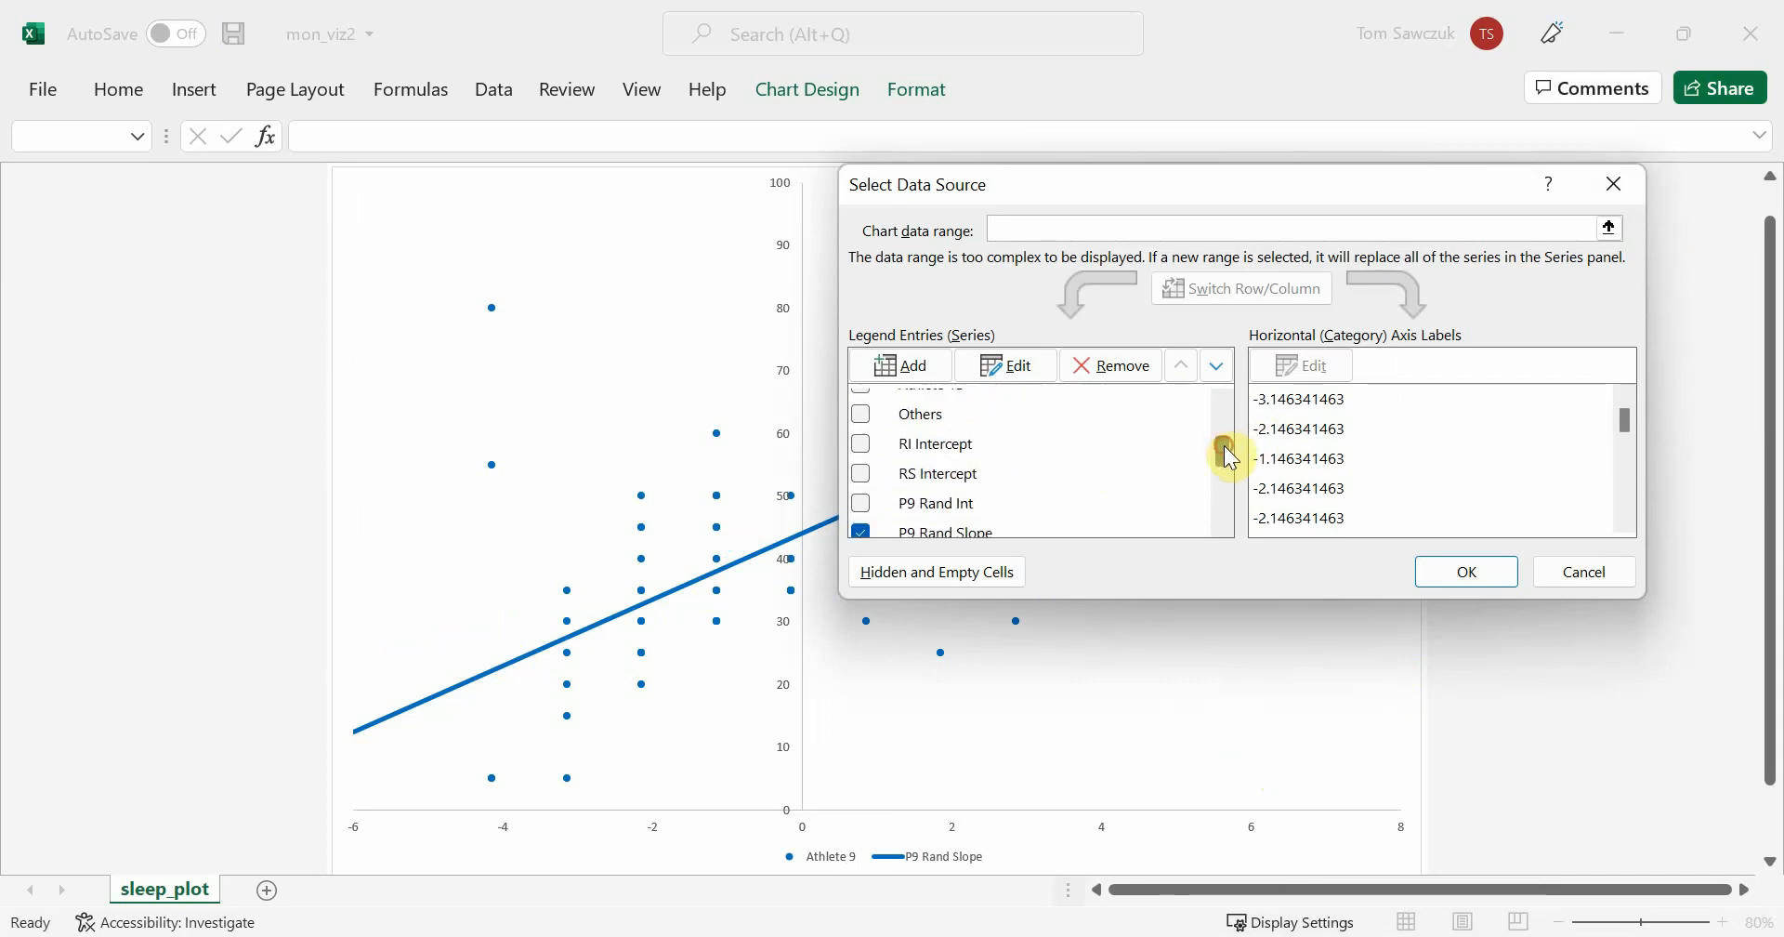
left_click(860, 474)
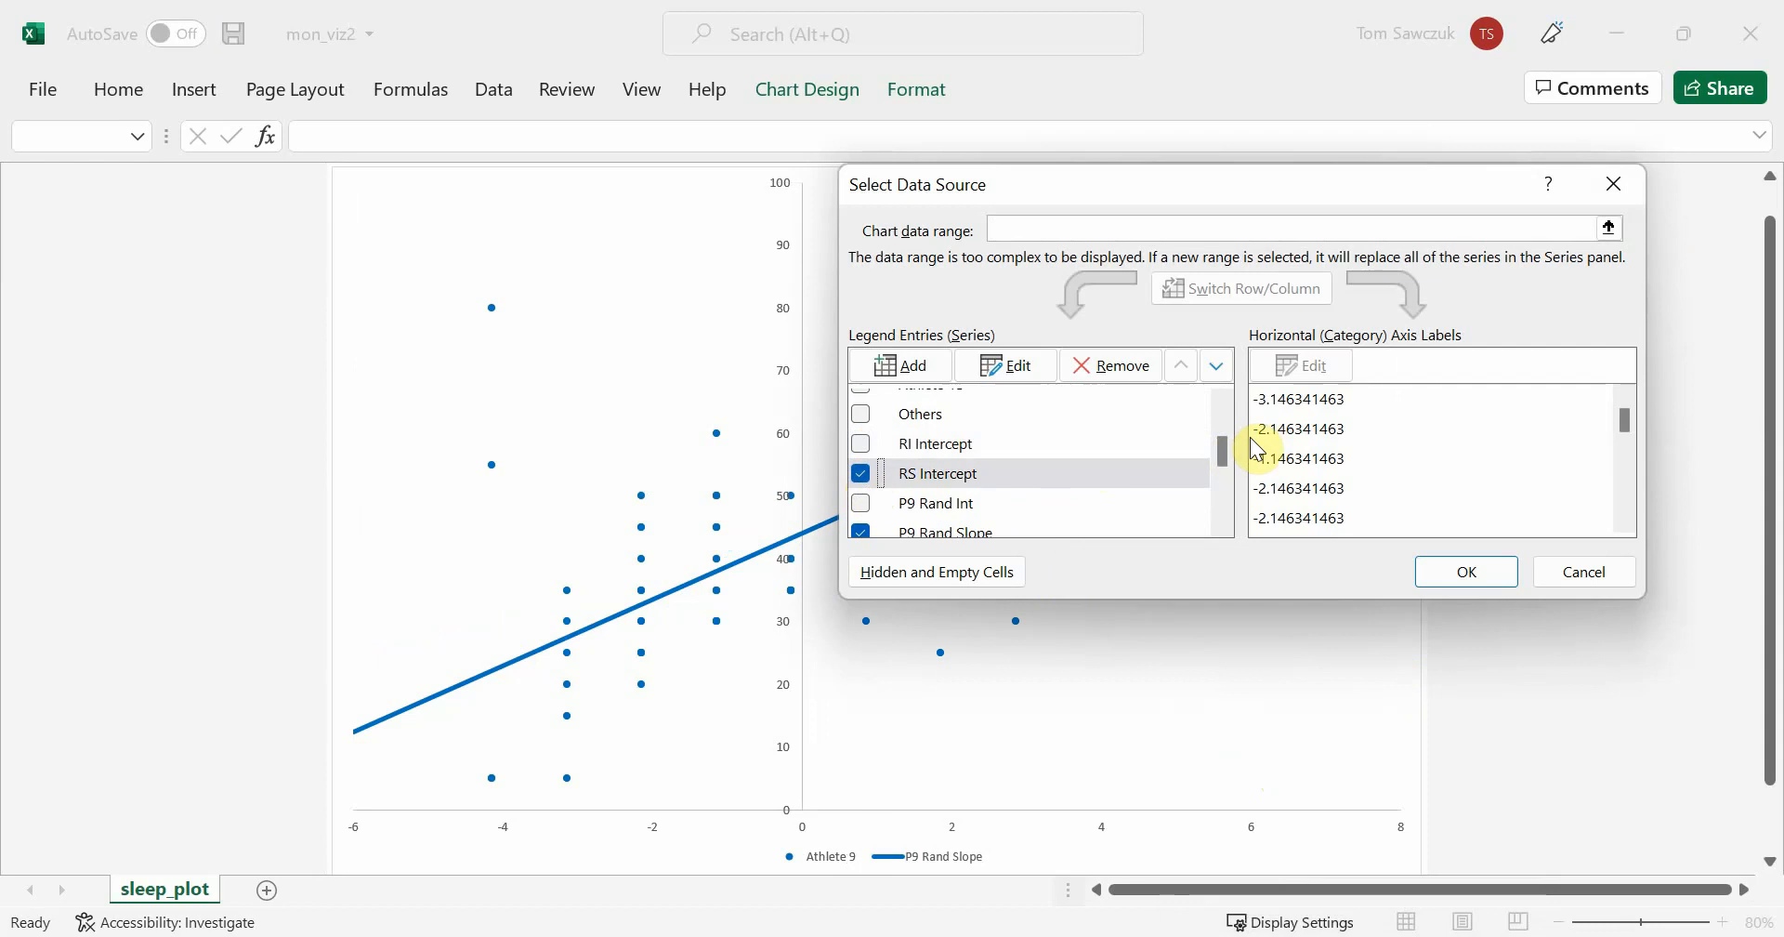
scroll(1218, 450, "down", 1)
left_click(861, 450)
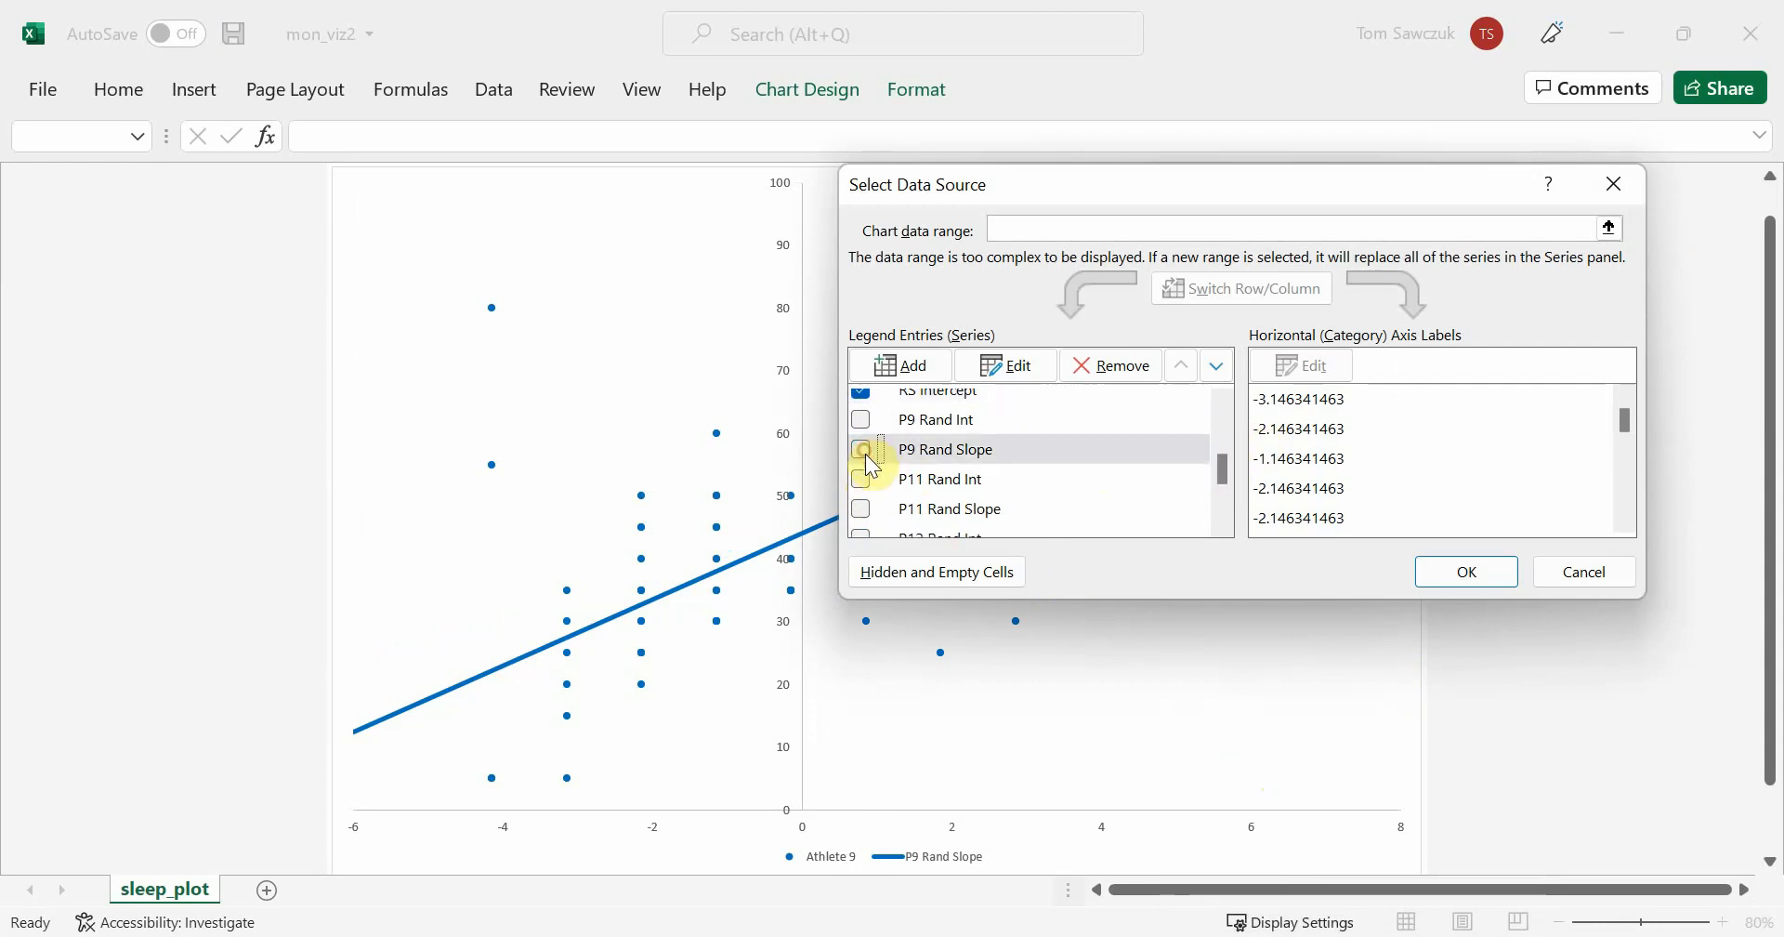
left_click(862, 476)
left_click(1468, 572)
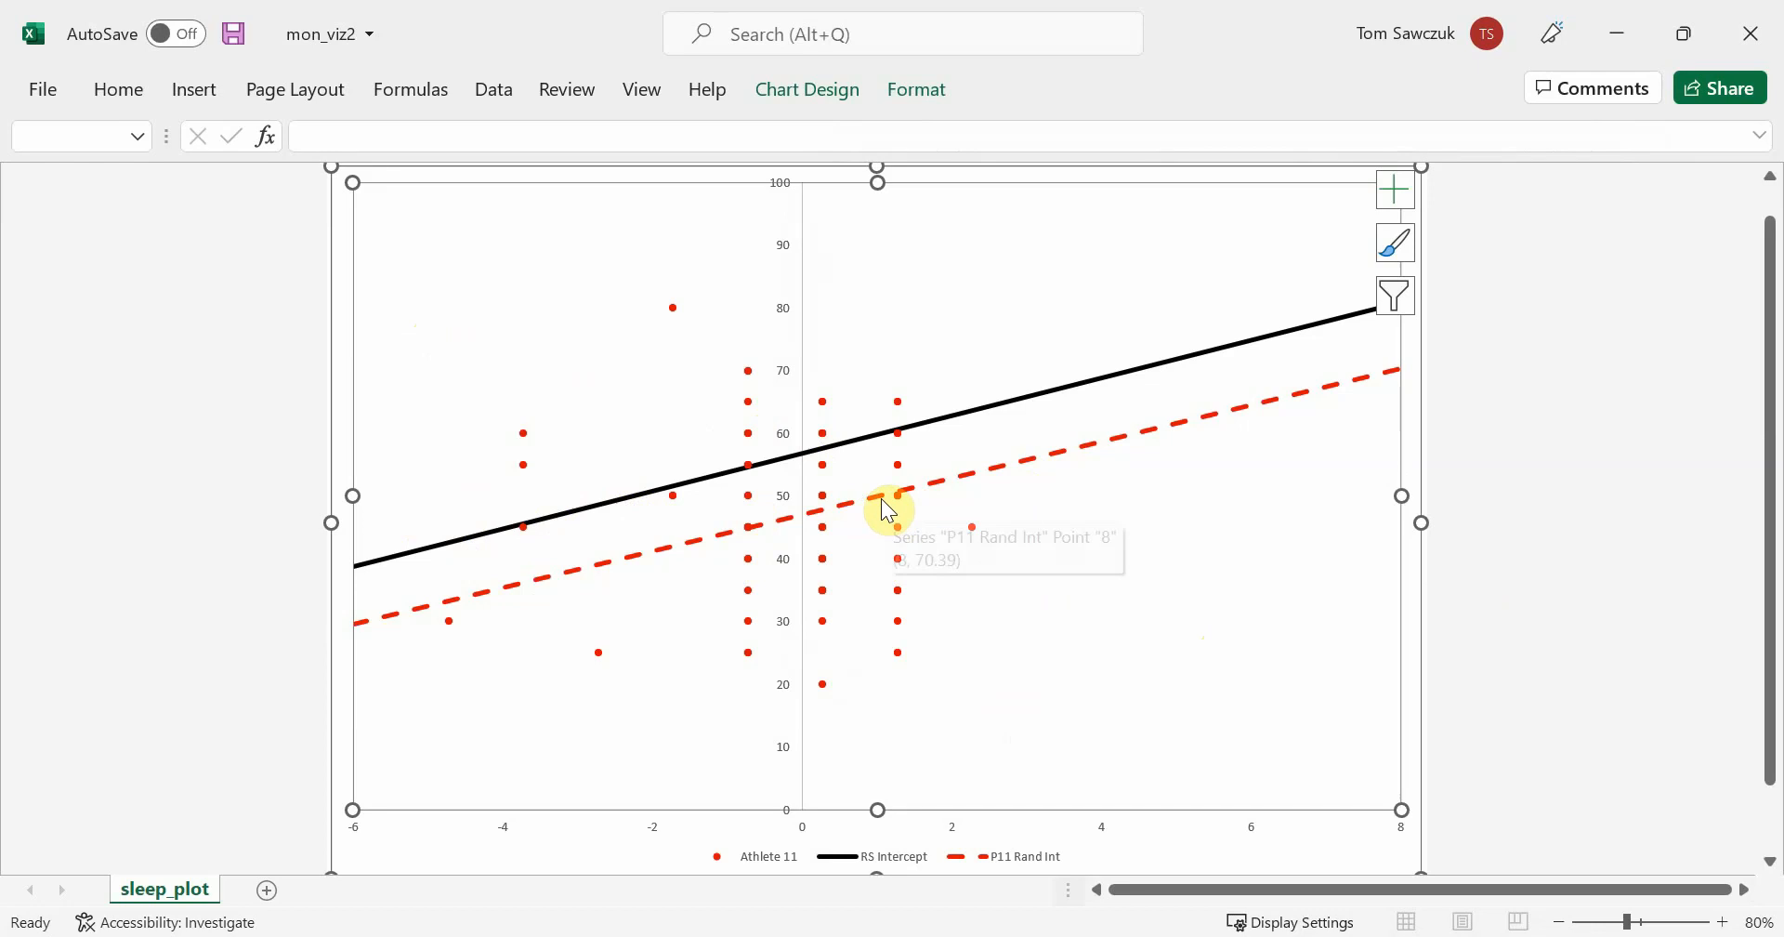
Add the P11 Rand Slope series to the Athlete 11 chart
mouse_move(874, 443)
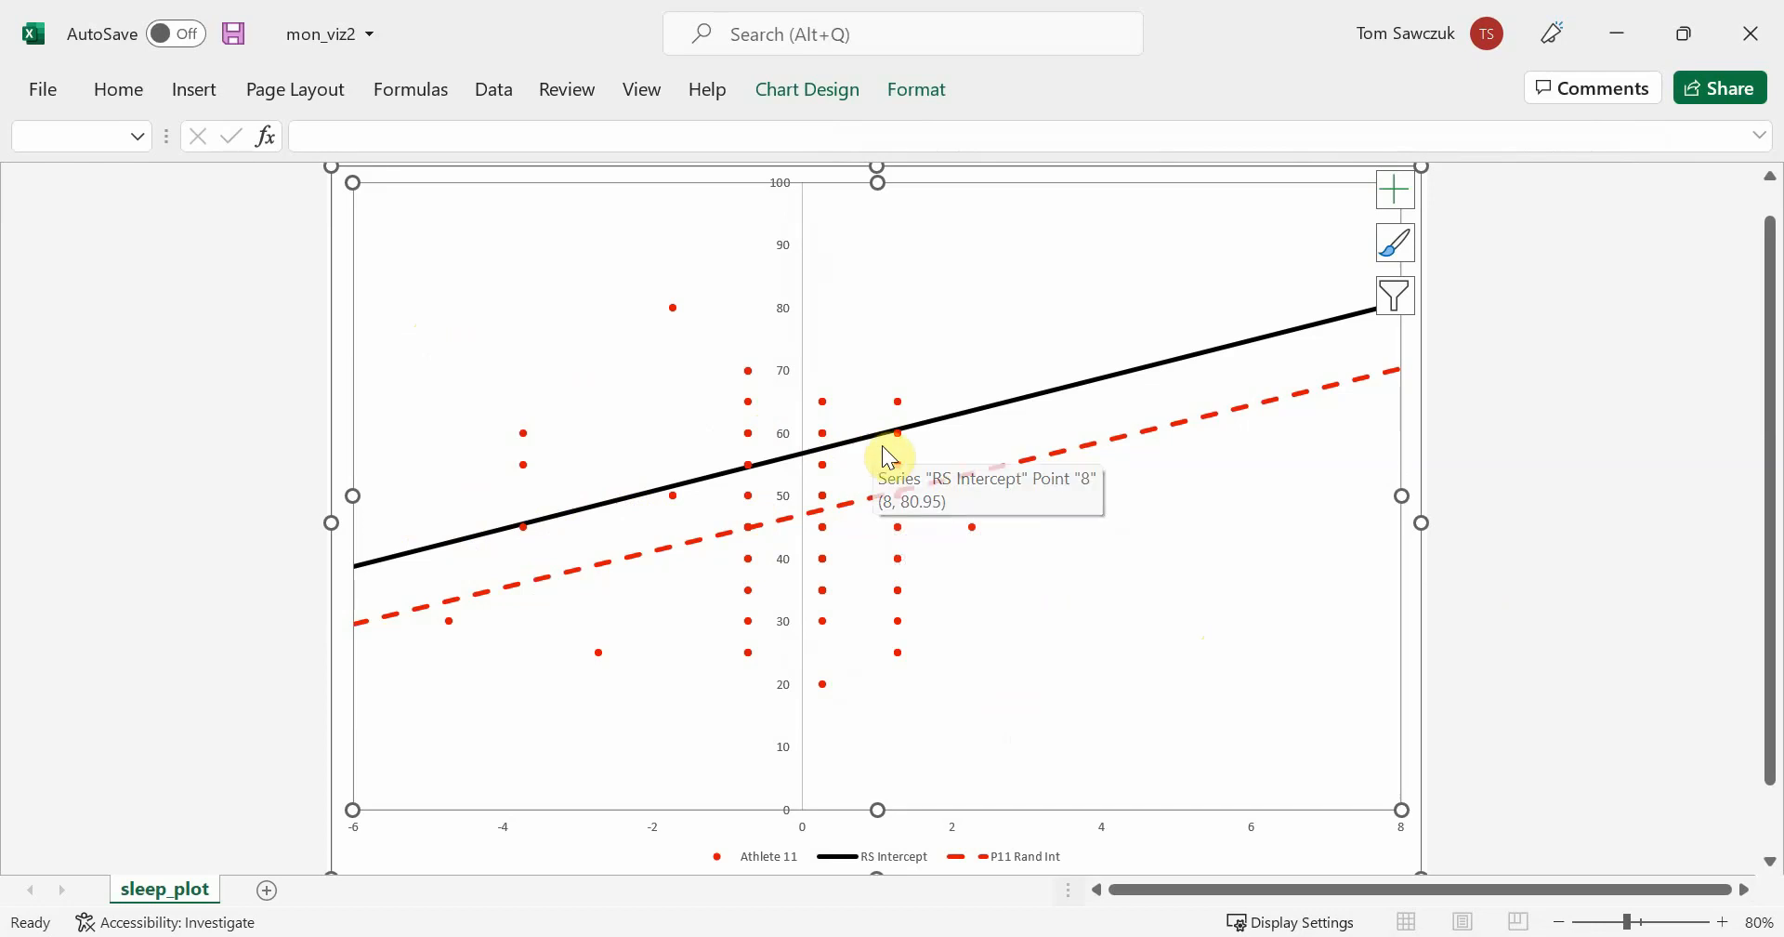
right_click(1198, 698)
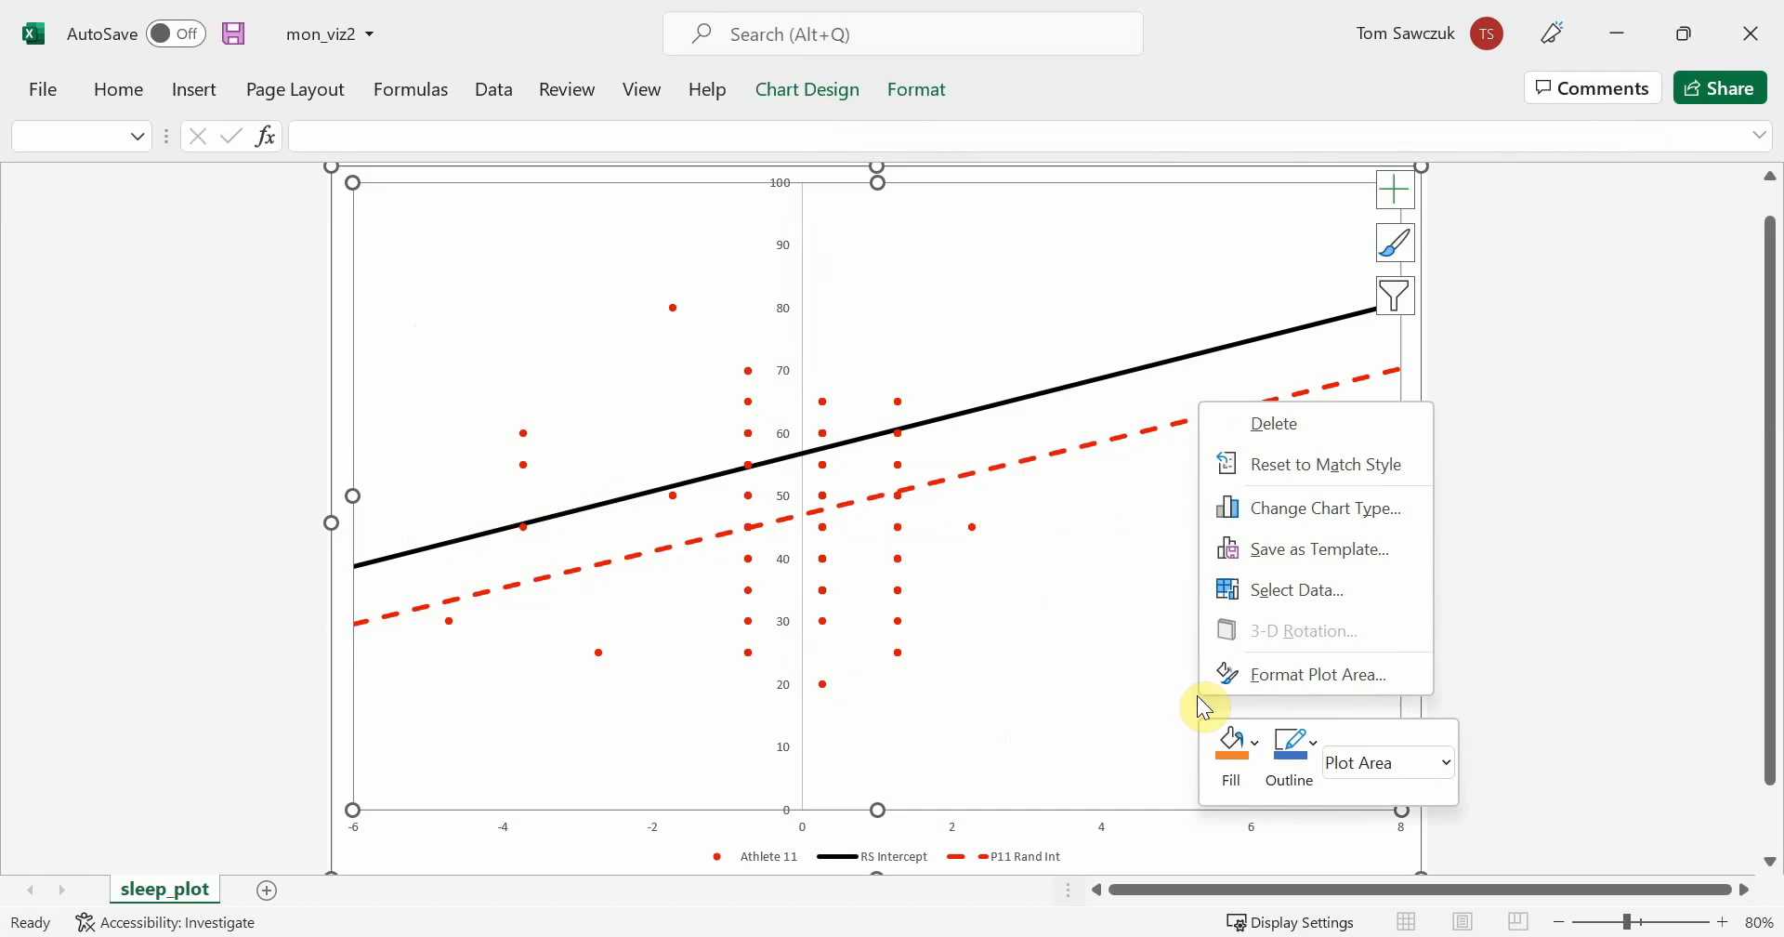
left_click(1298, 601)
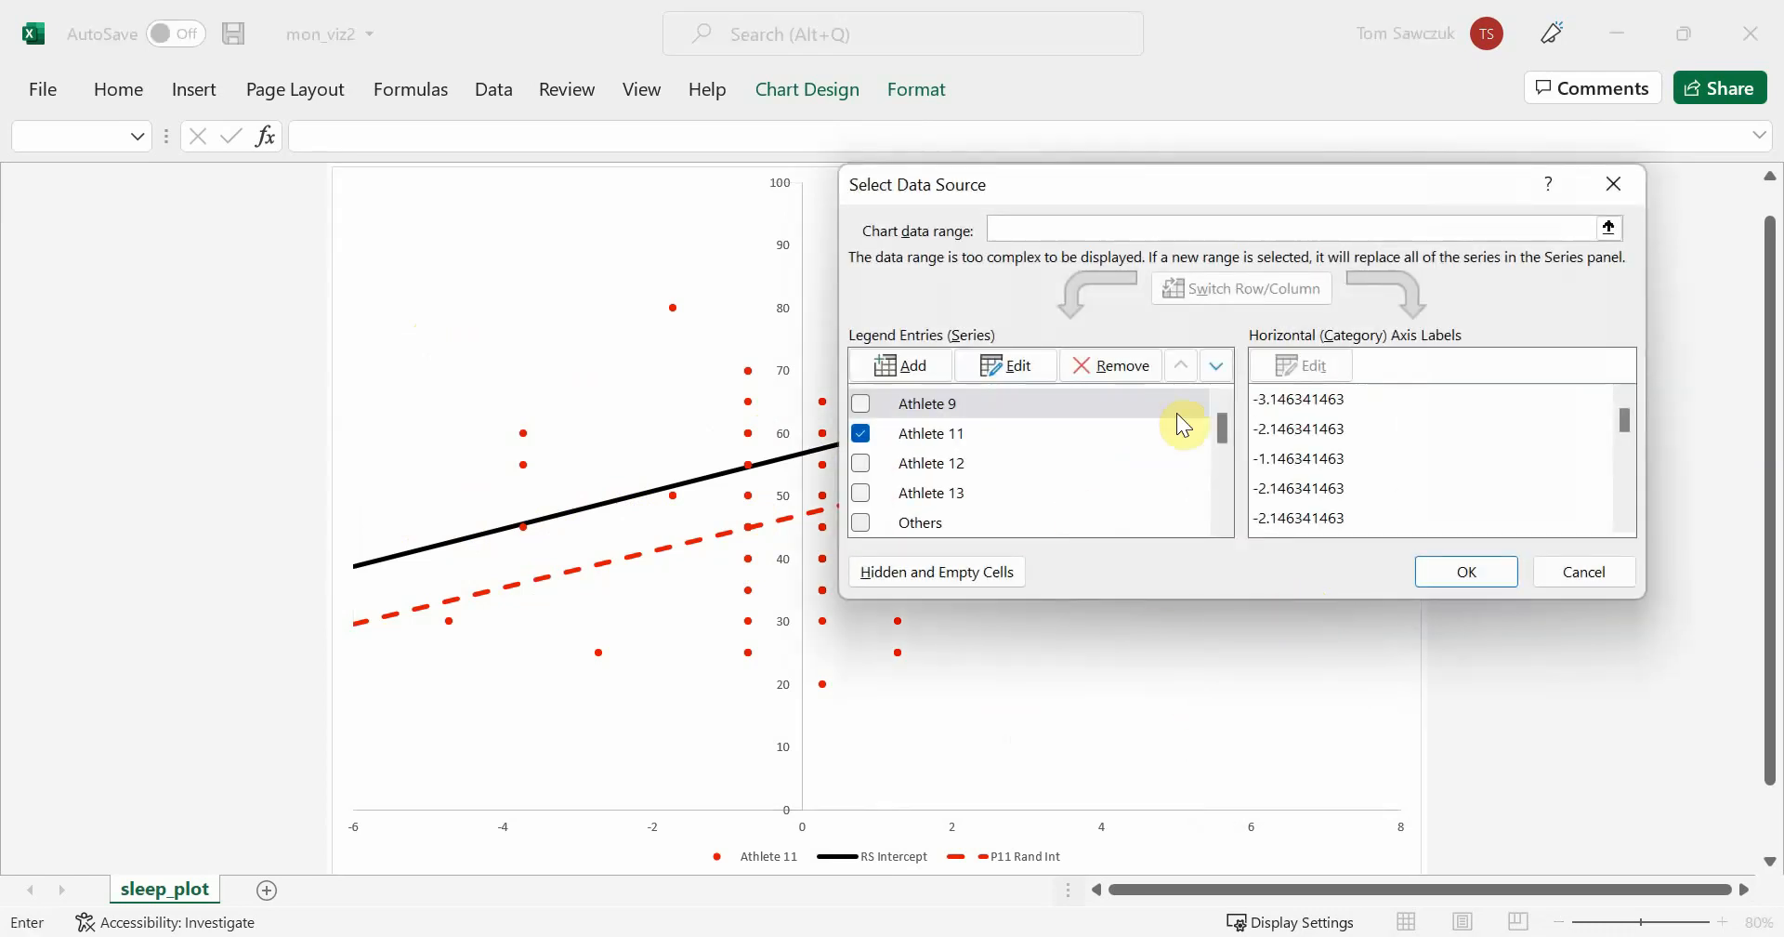
left_click_drag(1219, 427, 1223, 463)
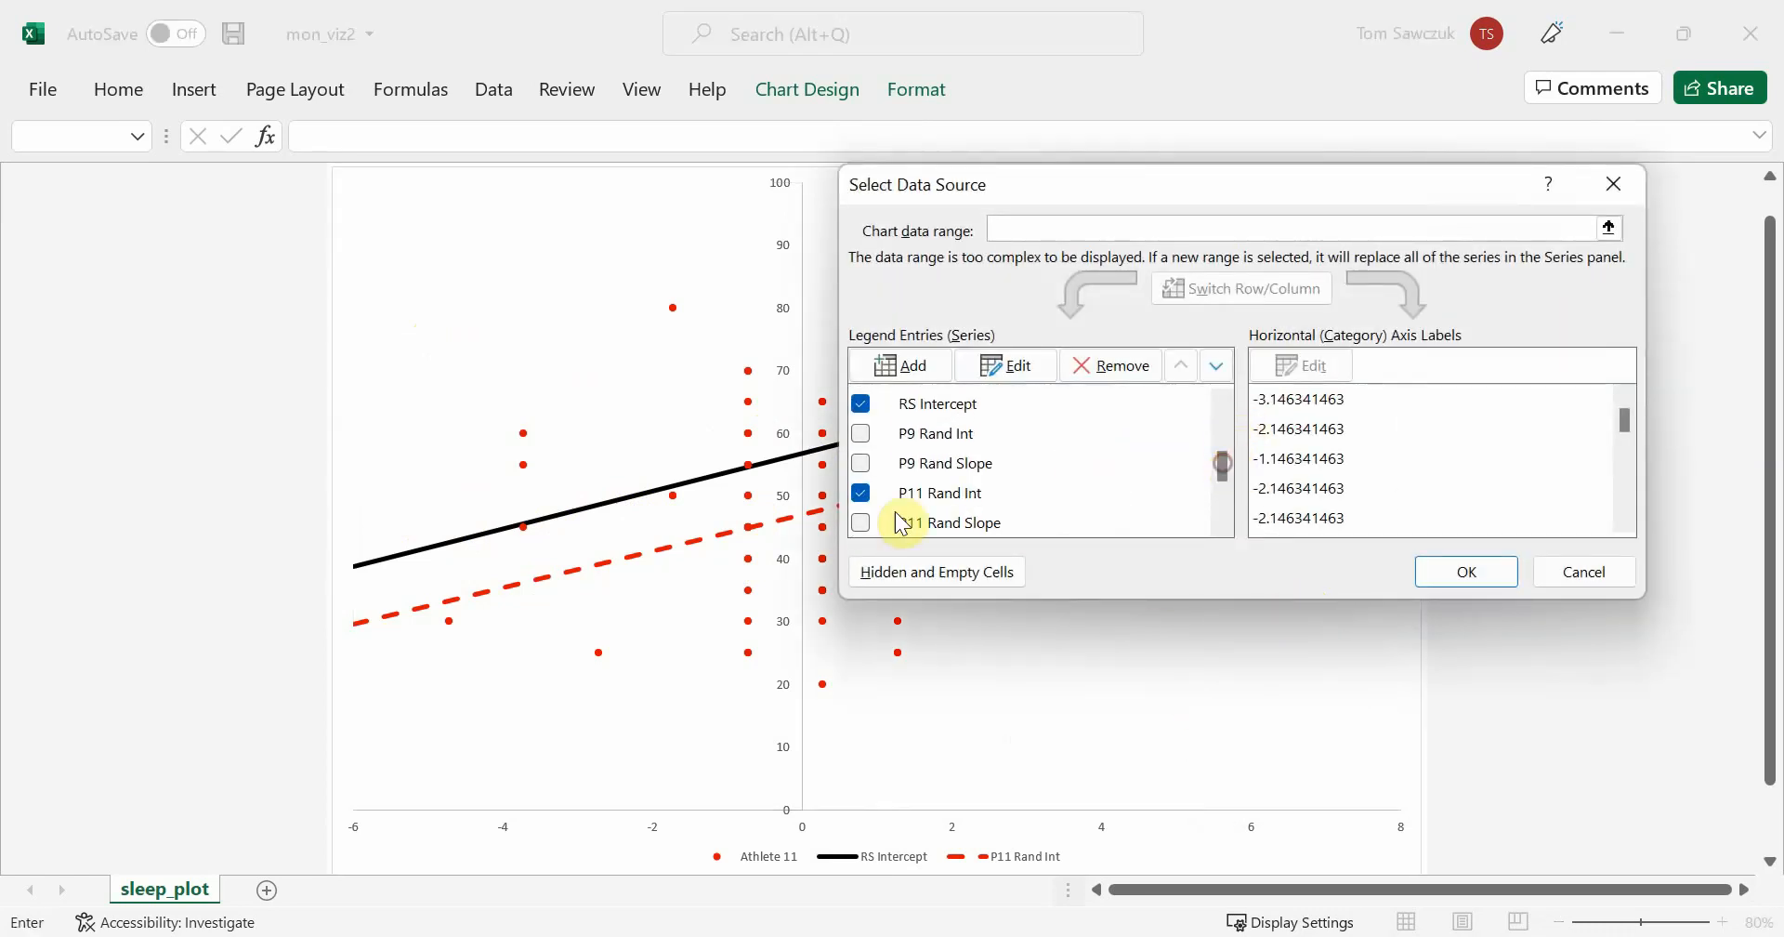
left_click(861, 523)
left_click(1500, 569)
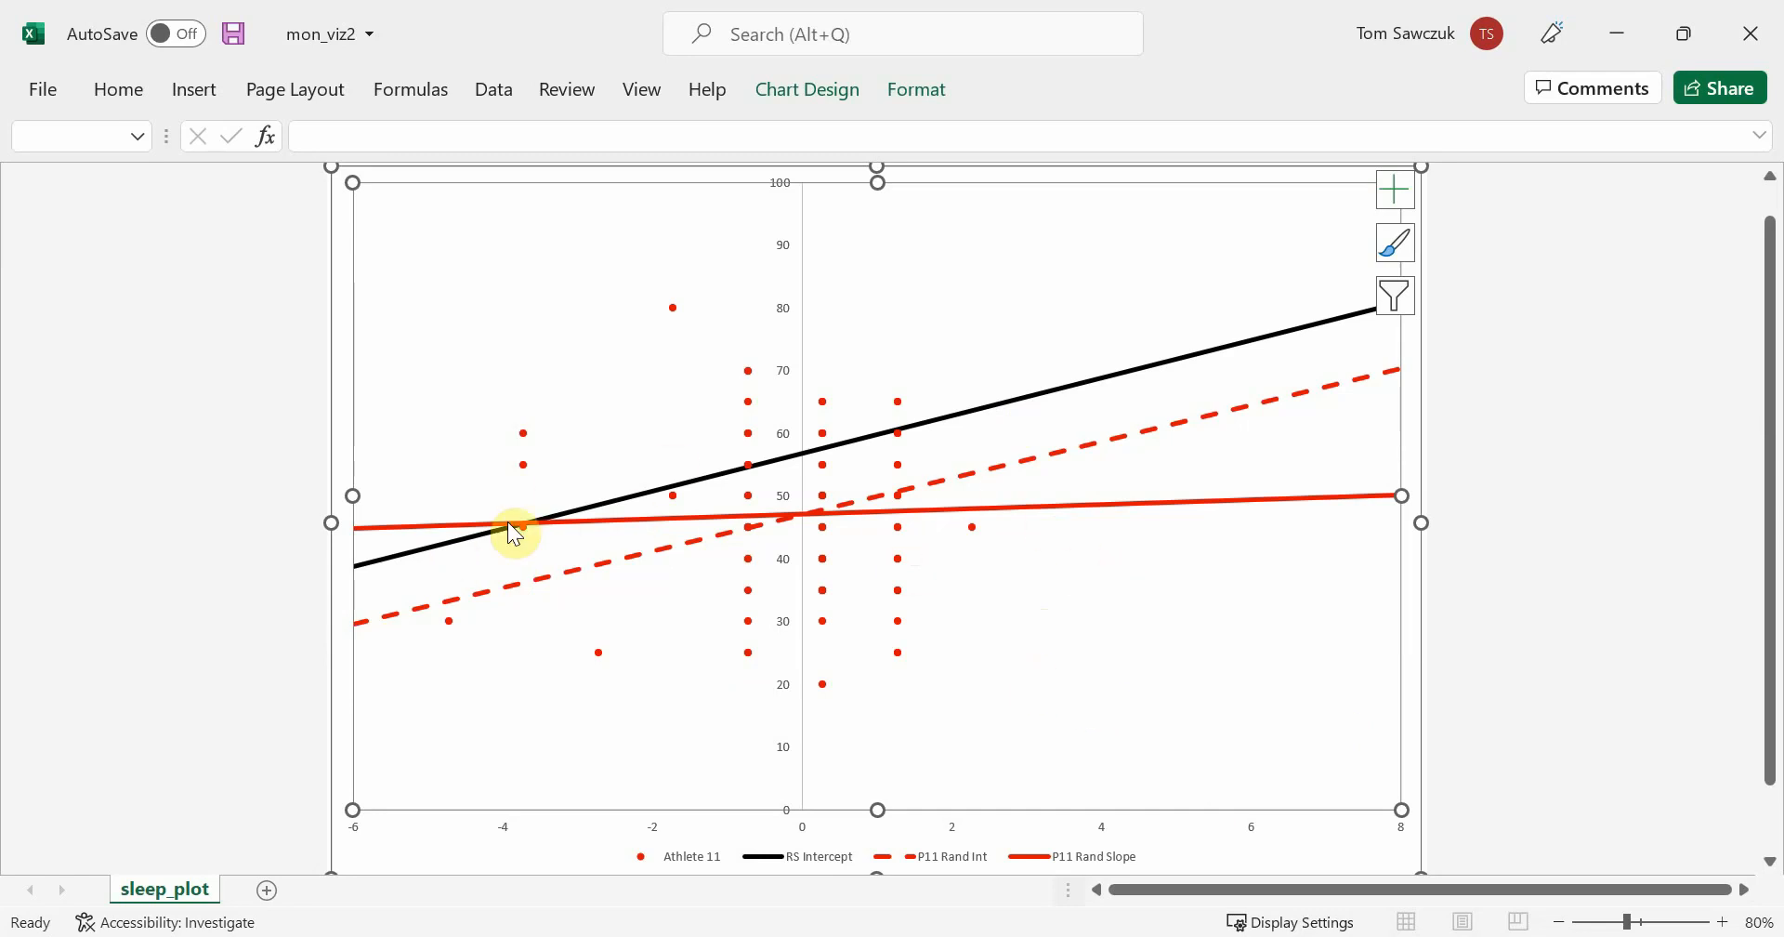
Hide the RS Intercept and P11 Rand Int series, keeping only Athlete 11's points and P11 Rand Slope
right_click(1126, 652)
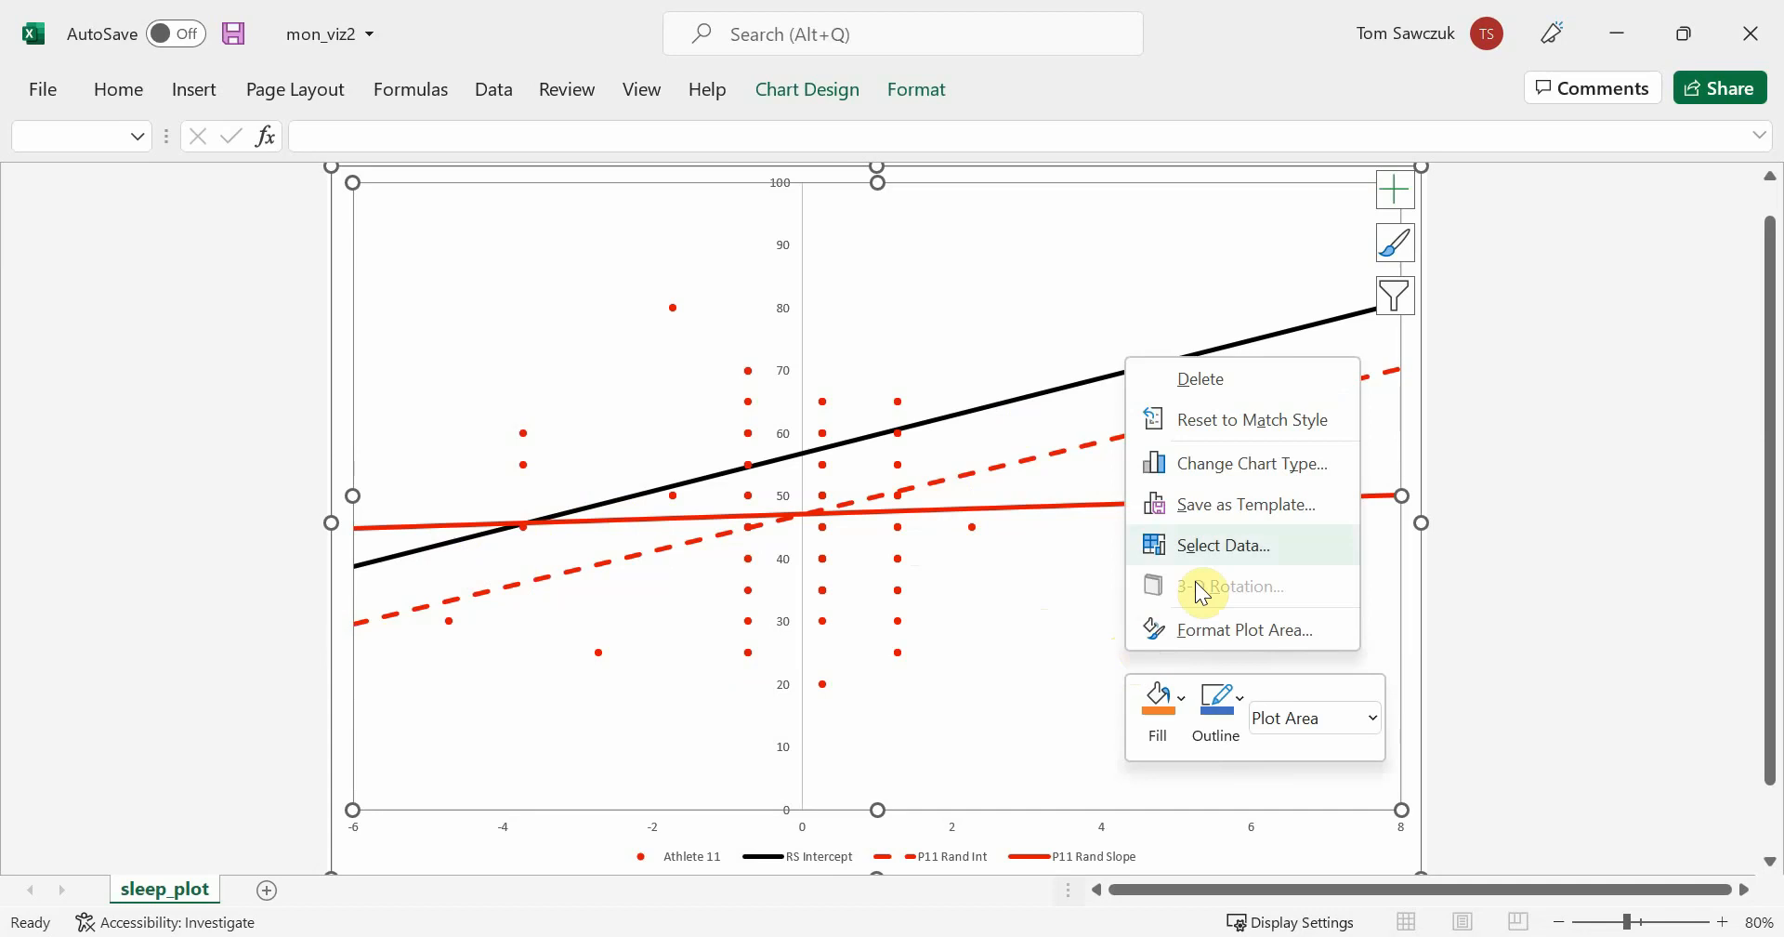
left_click(1236, 546)
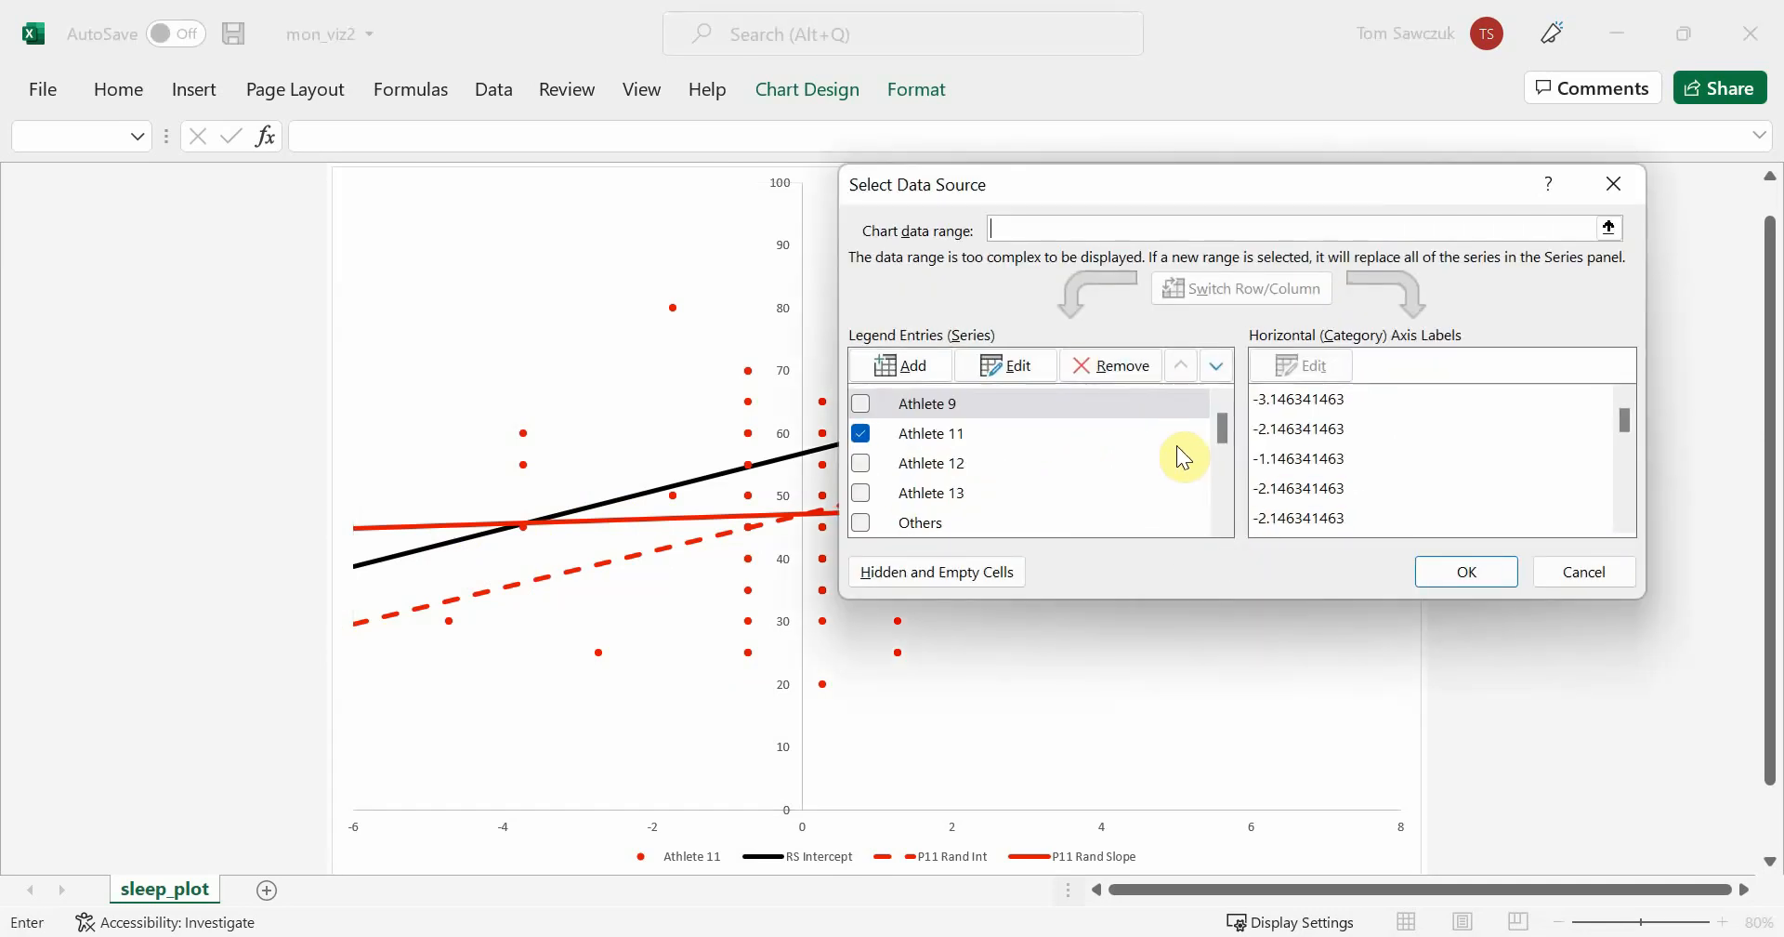
left_click_drag(1234, 420, 1228, 453)
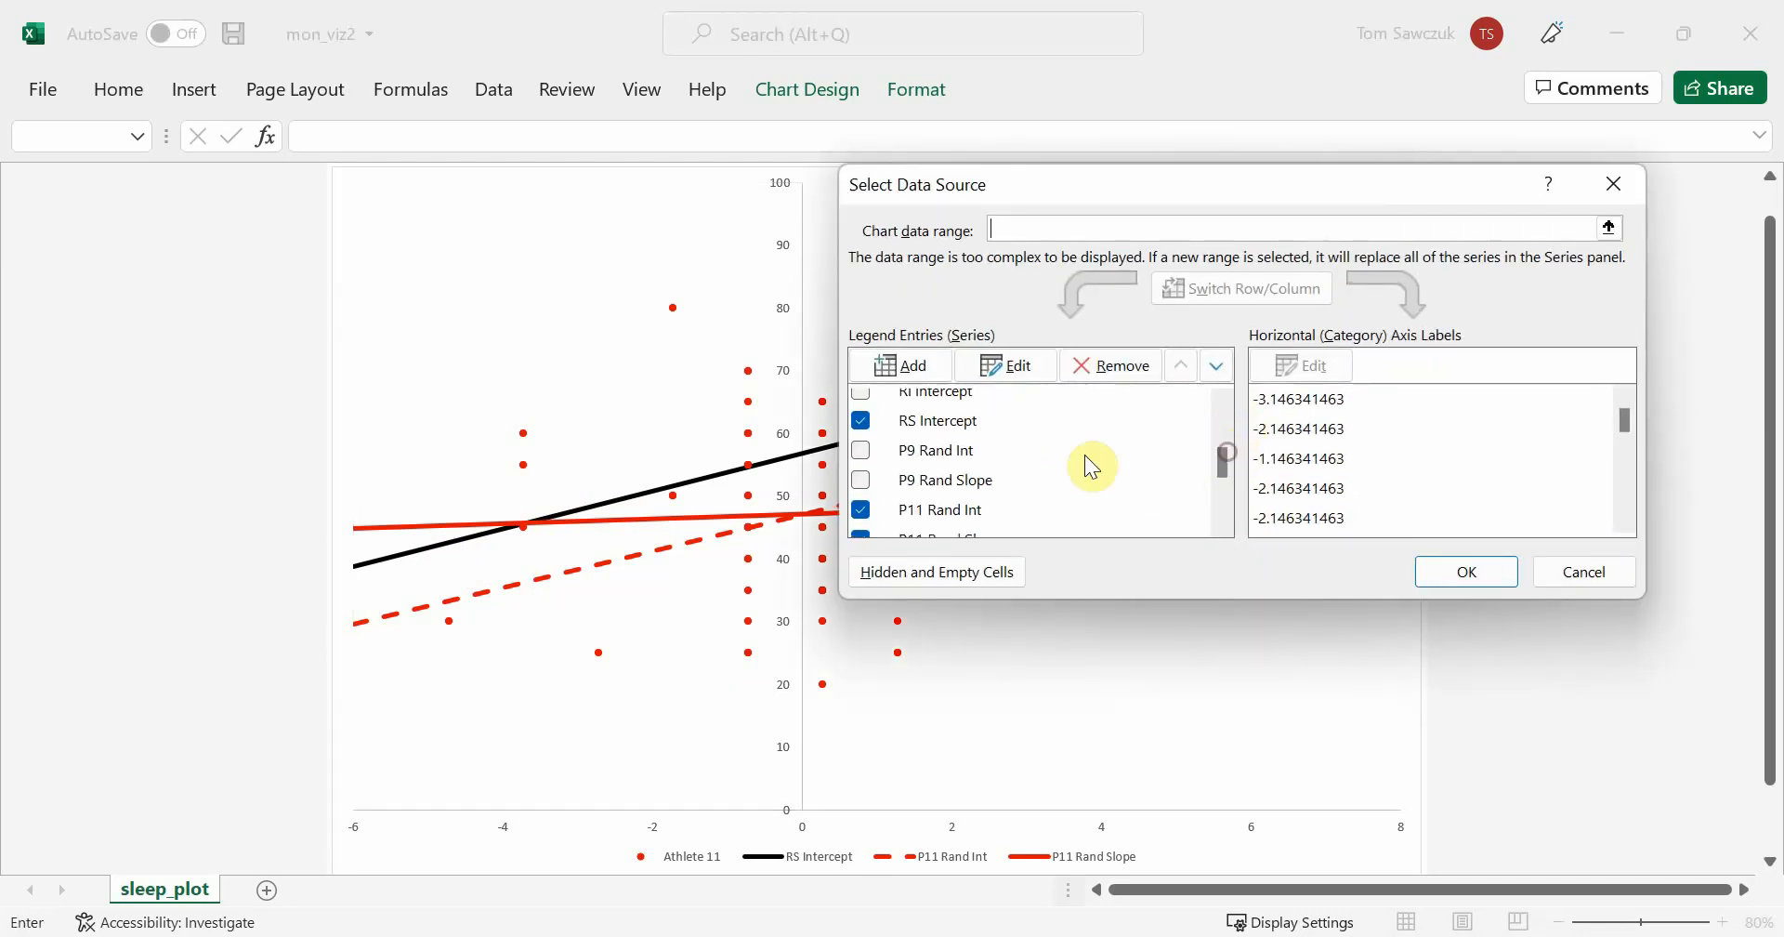
left_click(864, 422)
left_click(860, 511)
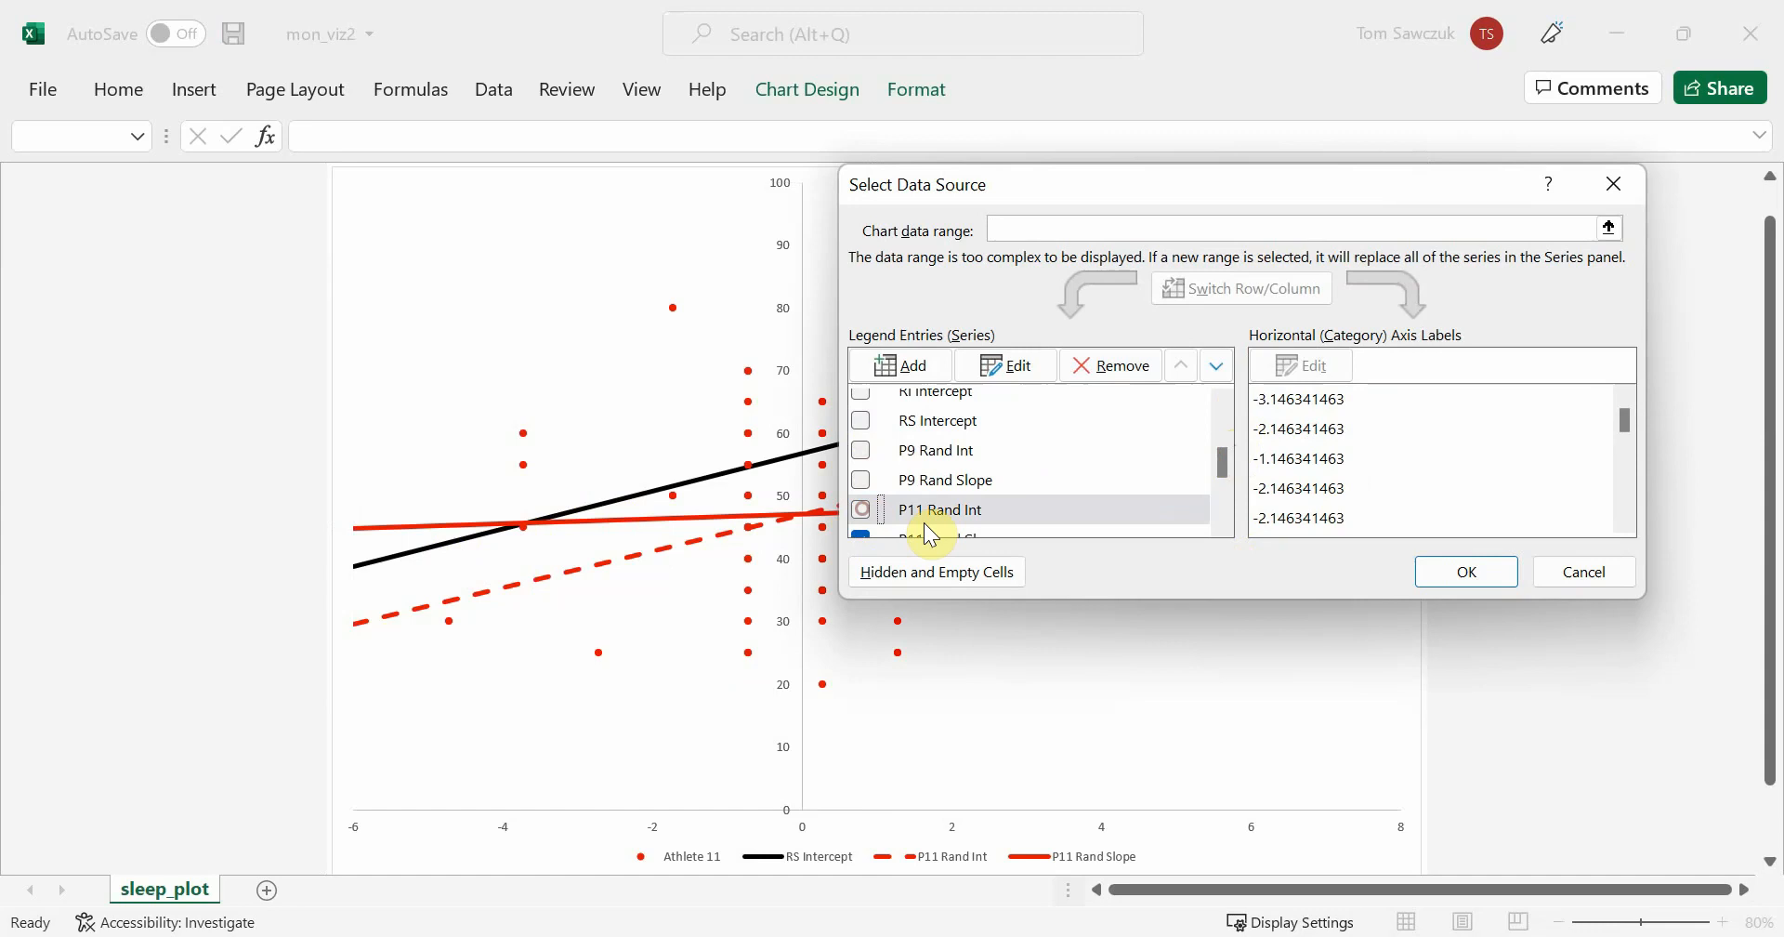
left_click(1478, 570)
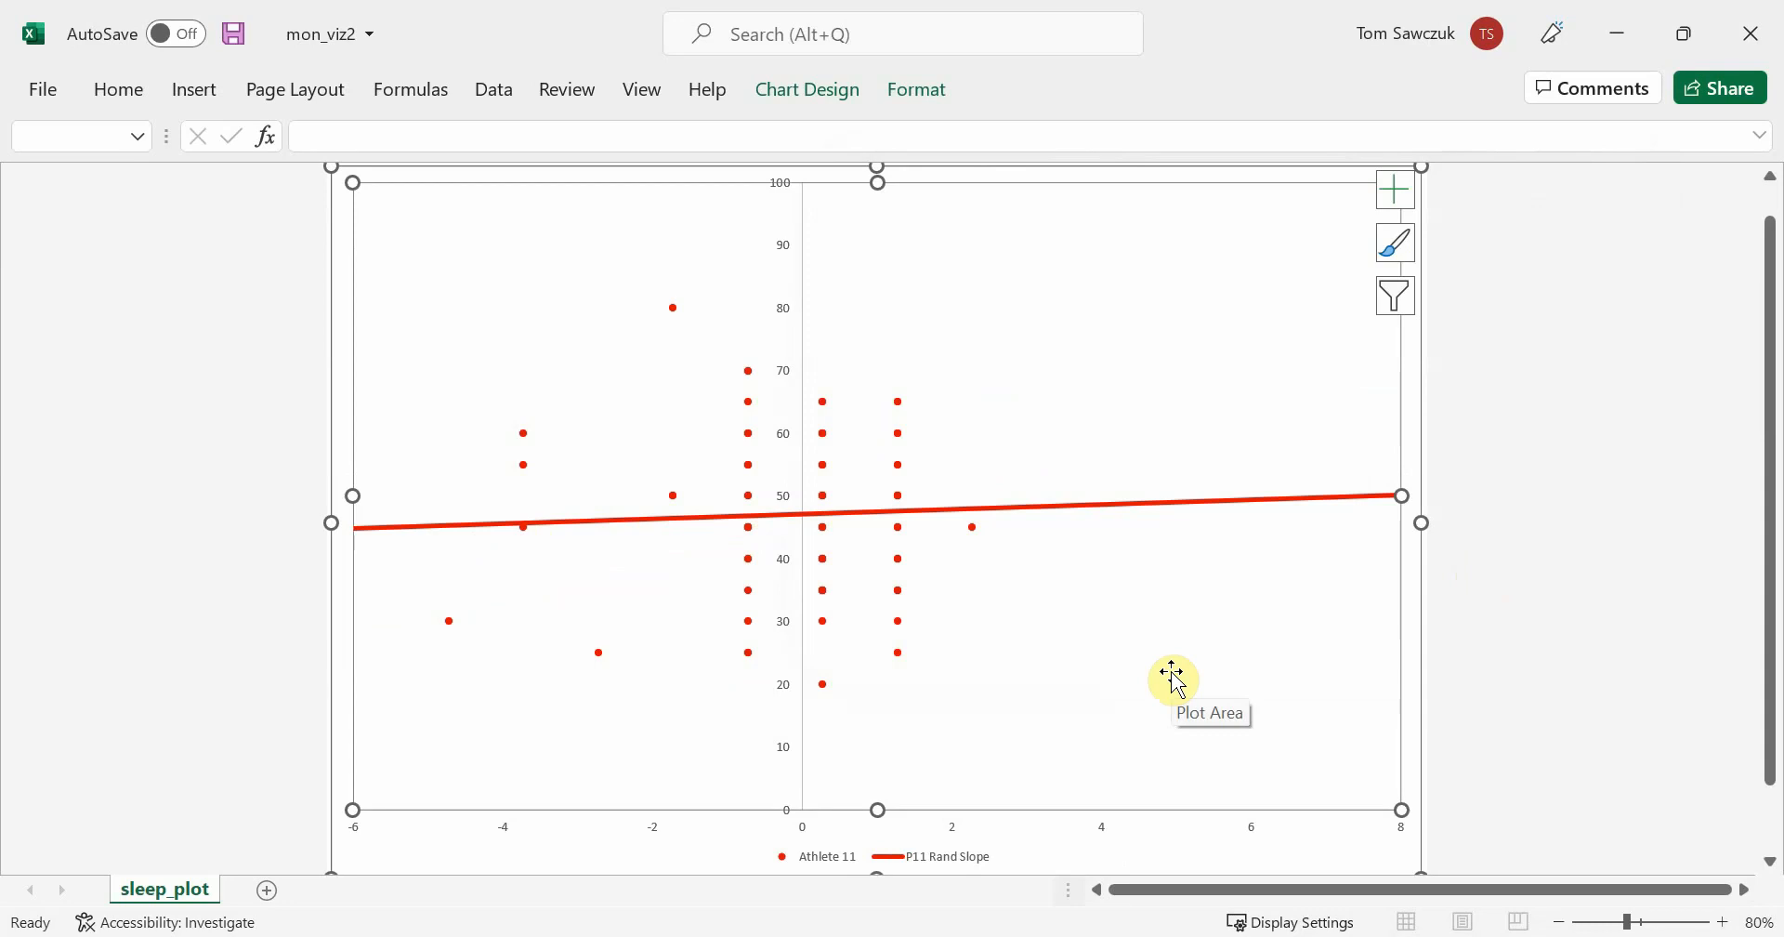
Replace the Athlete 11 and P11 Rand Slope series with Athlete 12, RS Intercept and P12 Rand Int
right_click(1175, 677)
left_click(1273, 565)
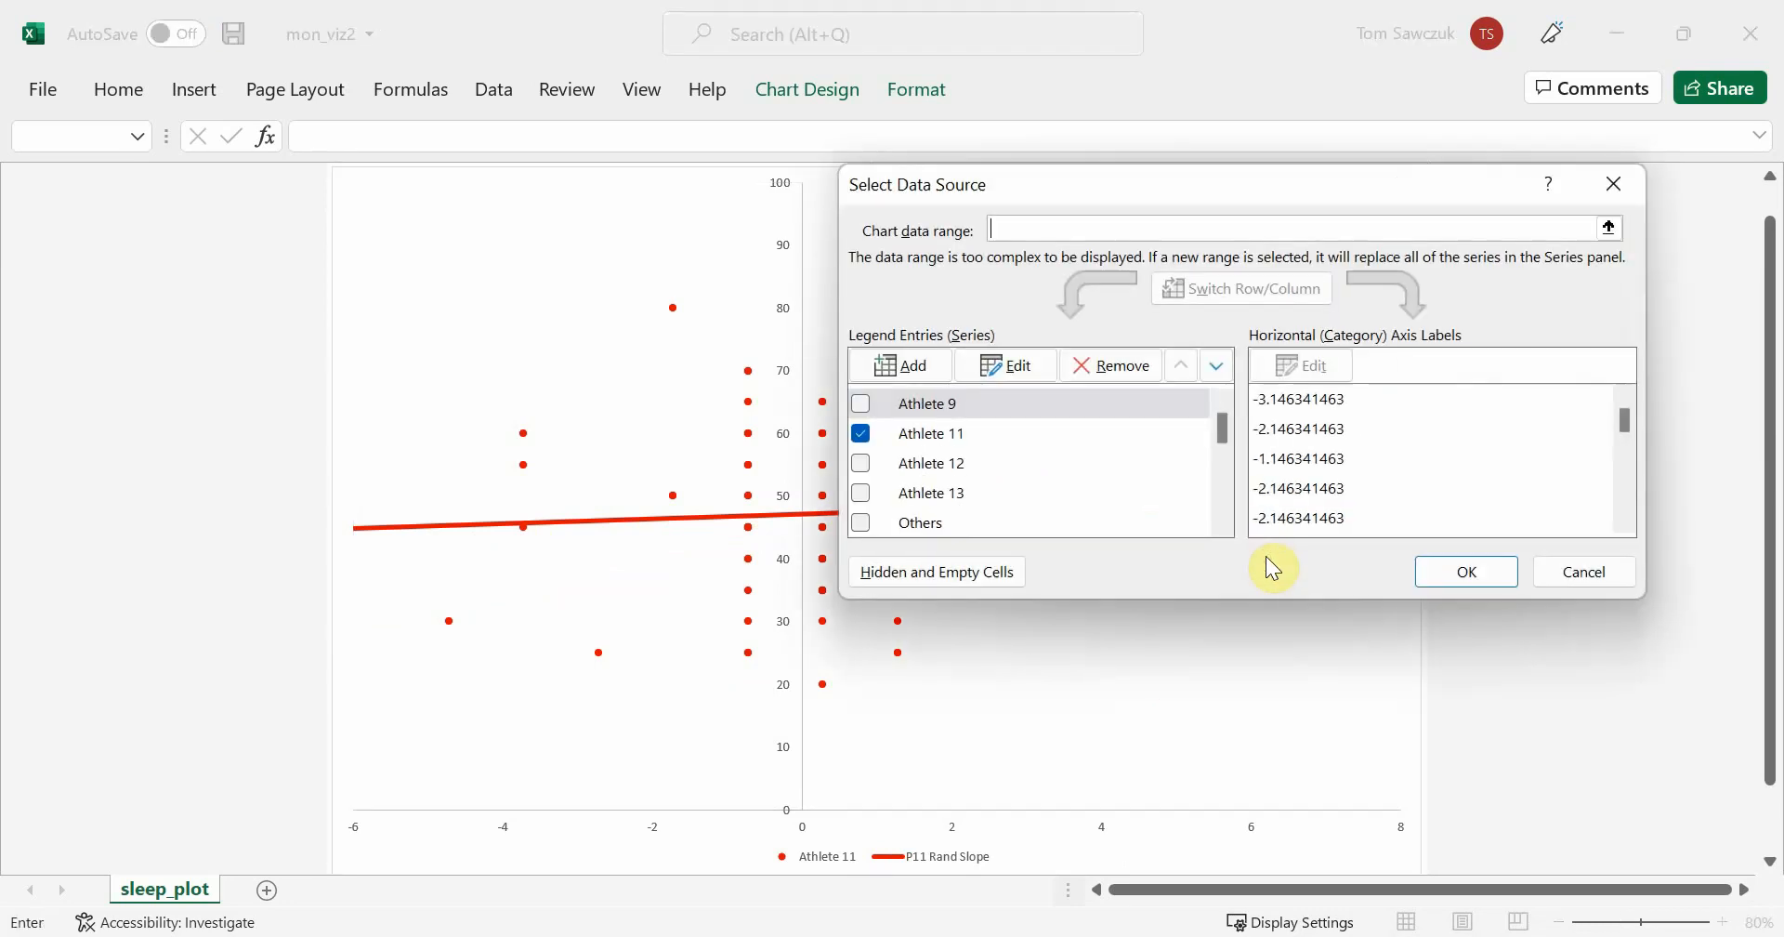
left_click(858, 434)
left_click(860, 463)
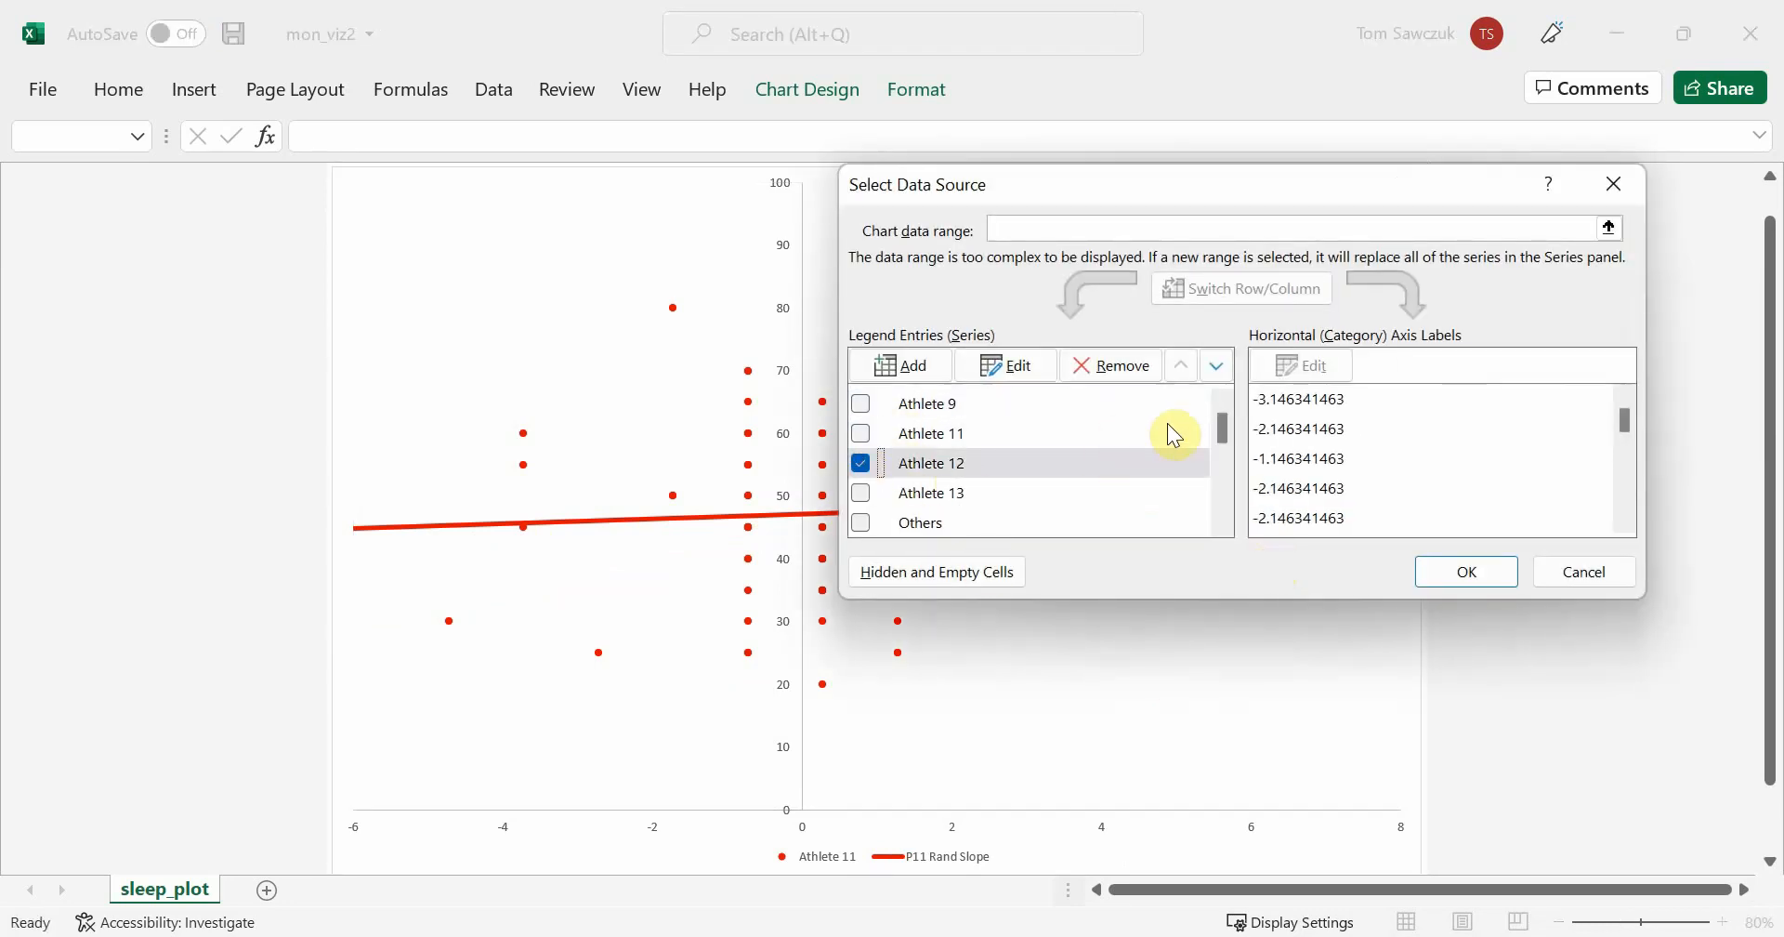
left_click_drag(1232, 425, 1223, 485)
left_click(860, 449)
left_click(861, 430)
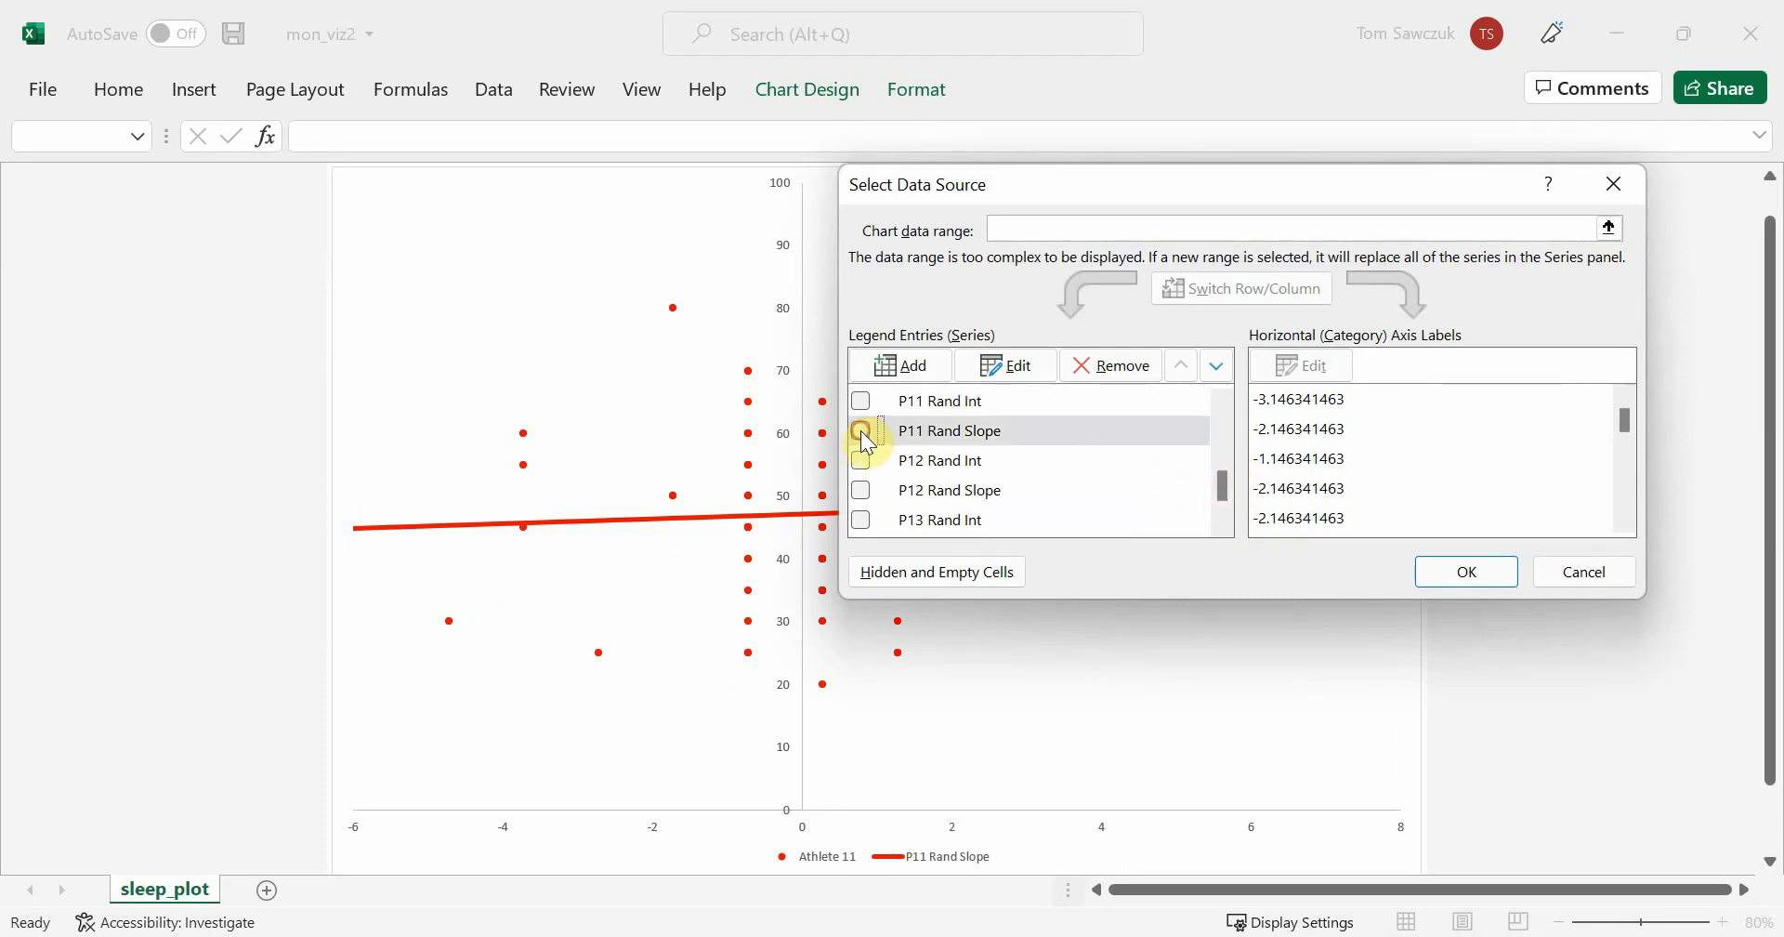
left_click(860, 459)
left_click(1443, 570)
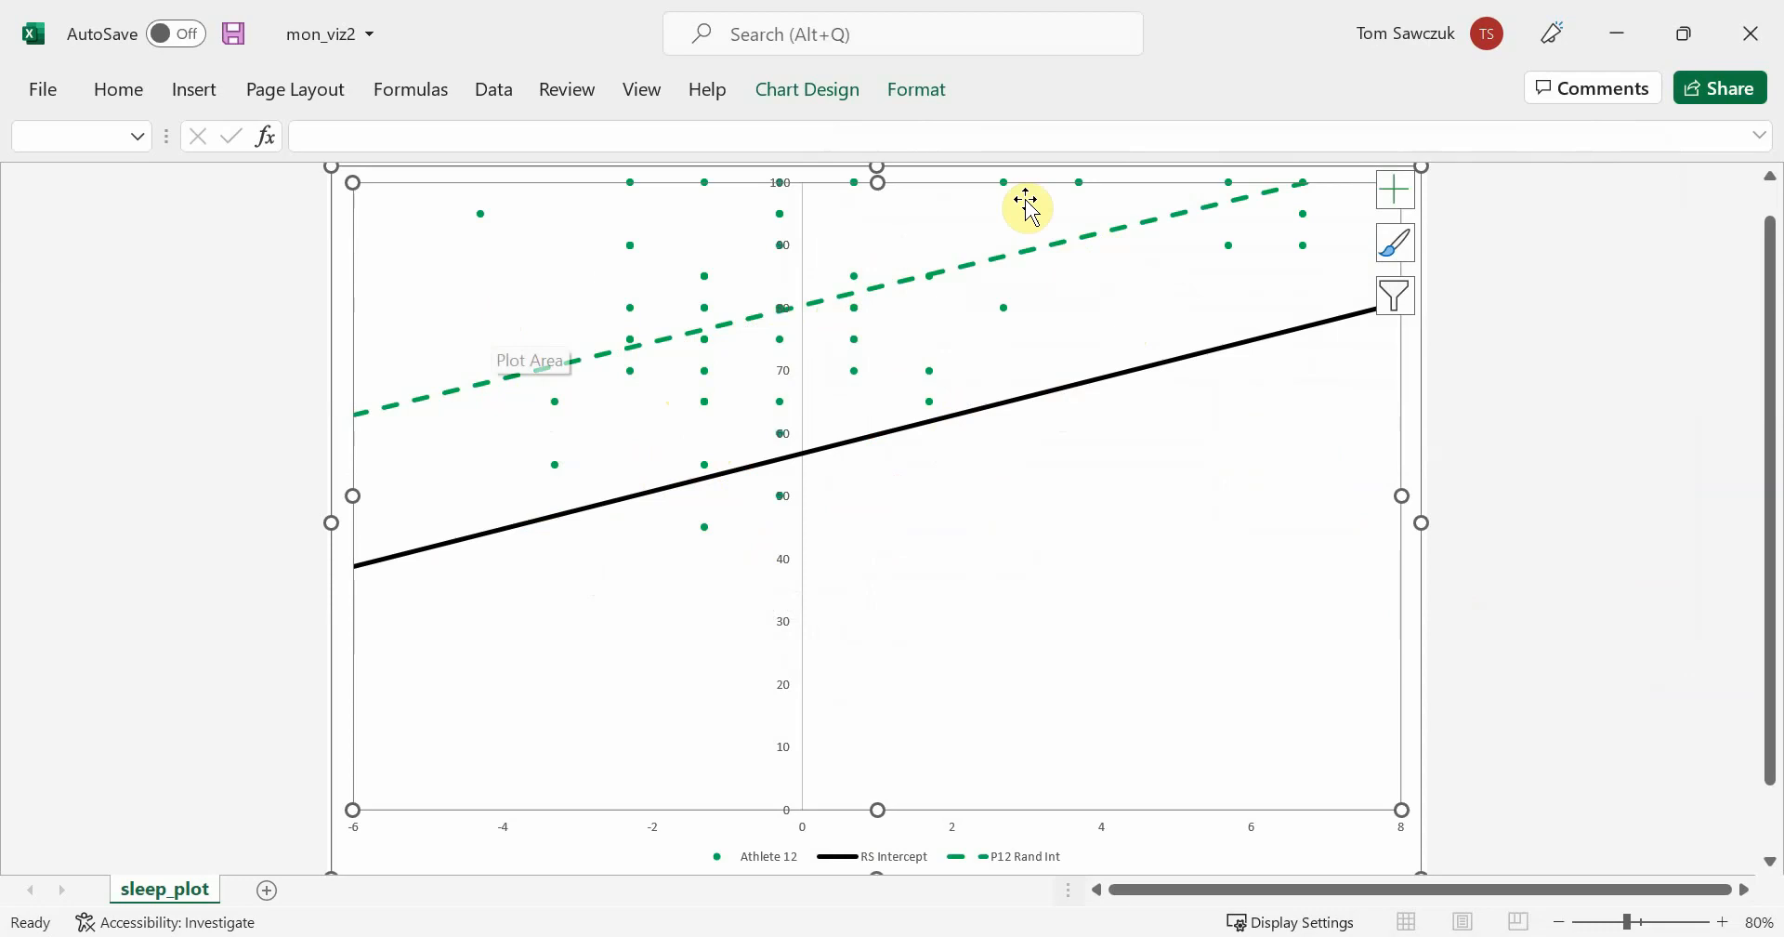
Add the P12 Rand Slope series to the Athlete 12 chart
right_click(1212, 815)
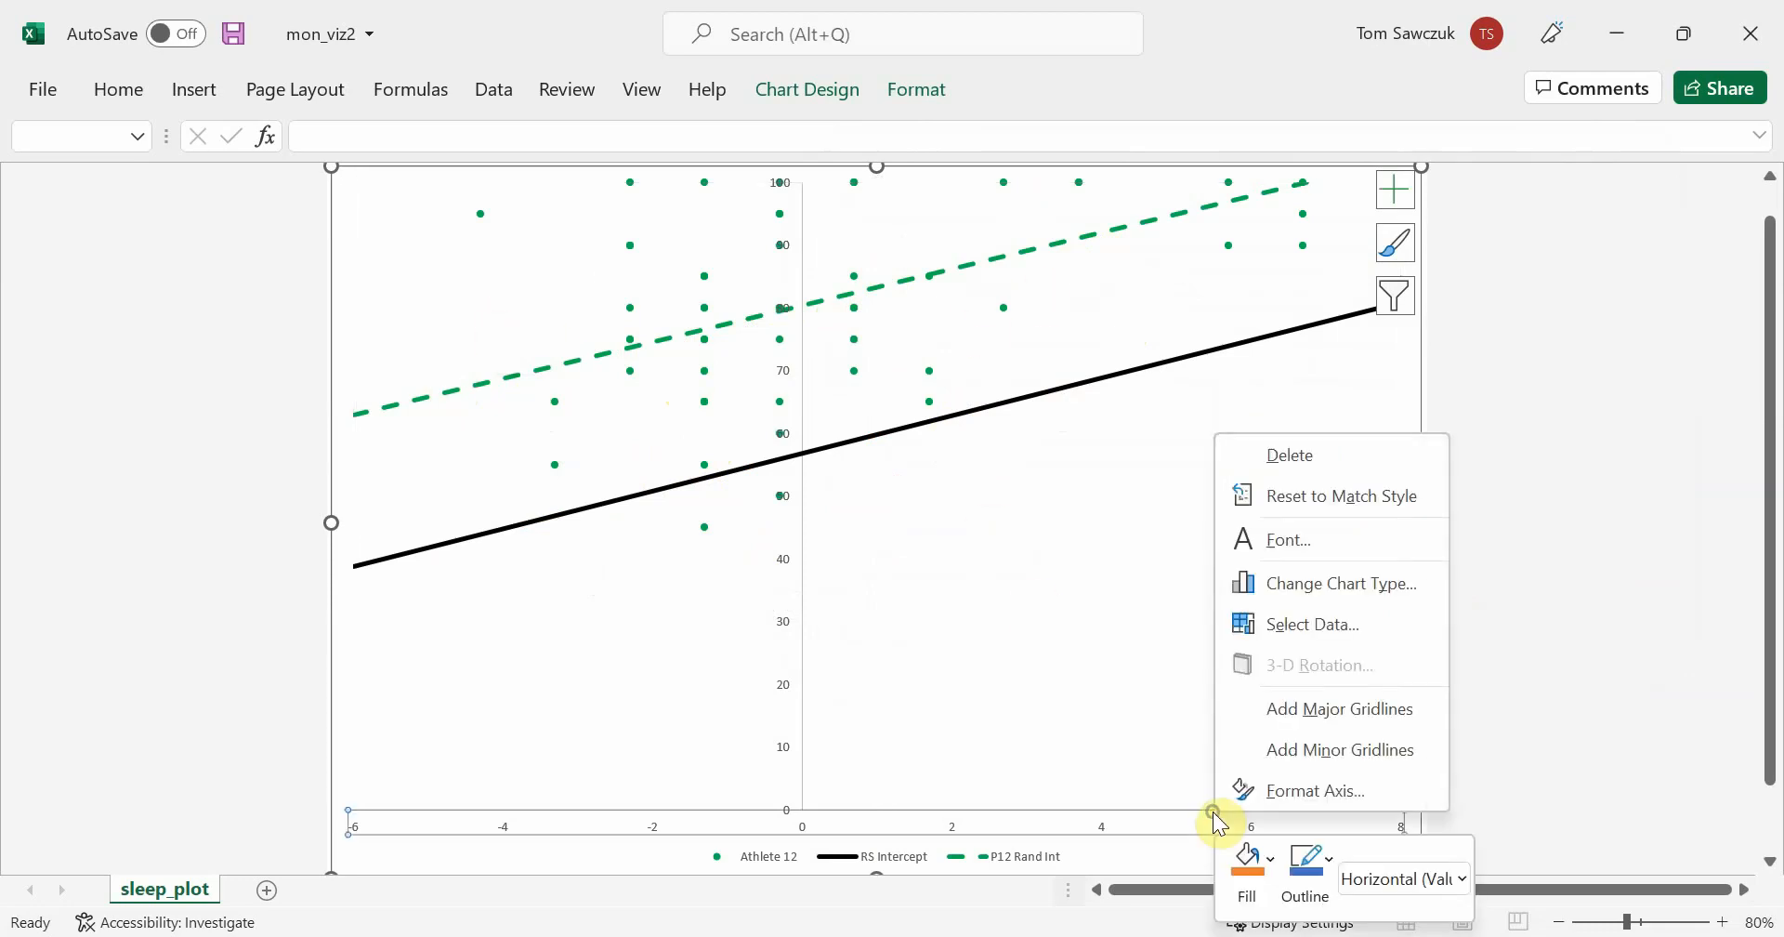
right_click(1072, 637)
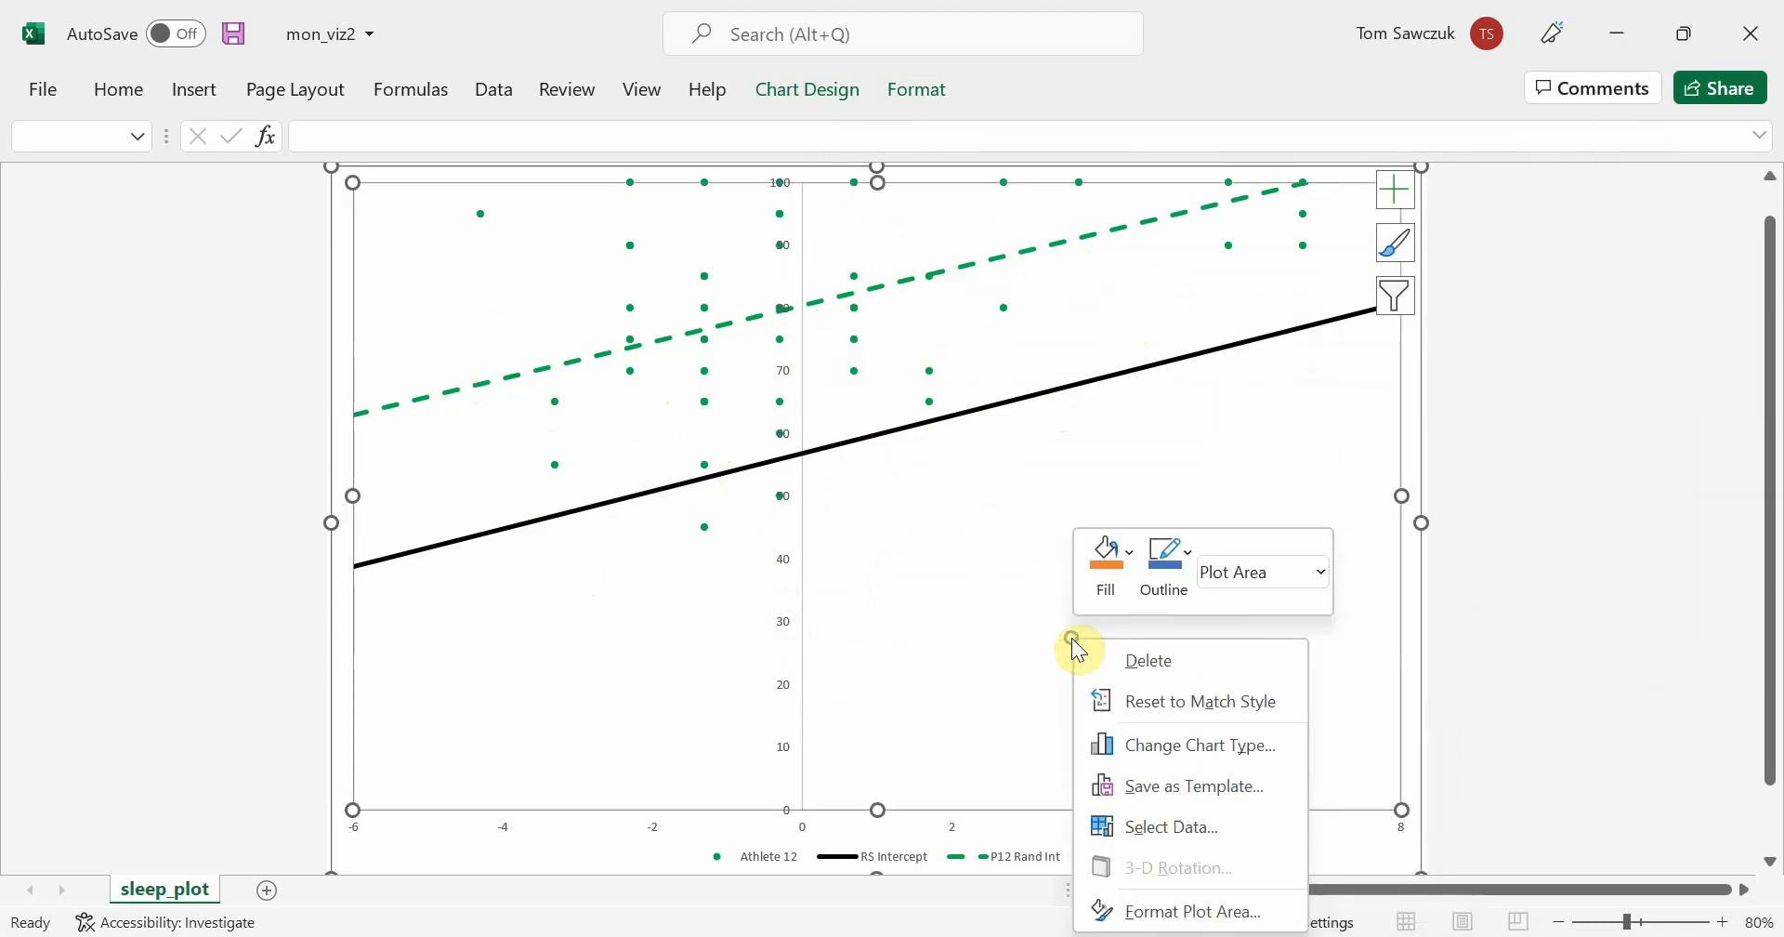
left_click(1204, 826)
left_click_drag(1226, 435, 1223, 484)
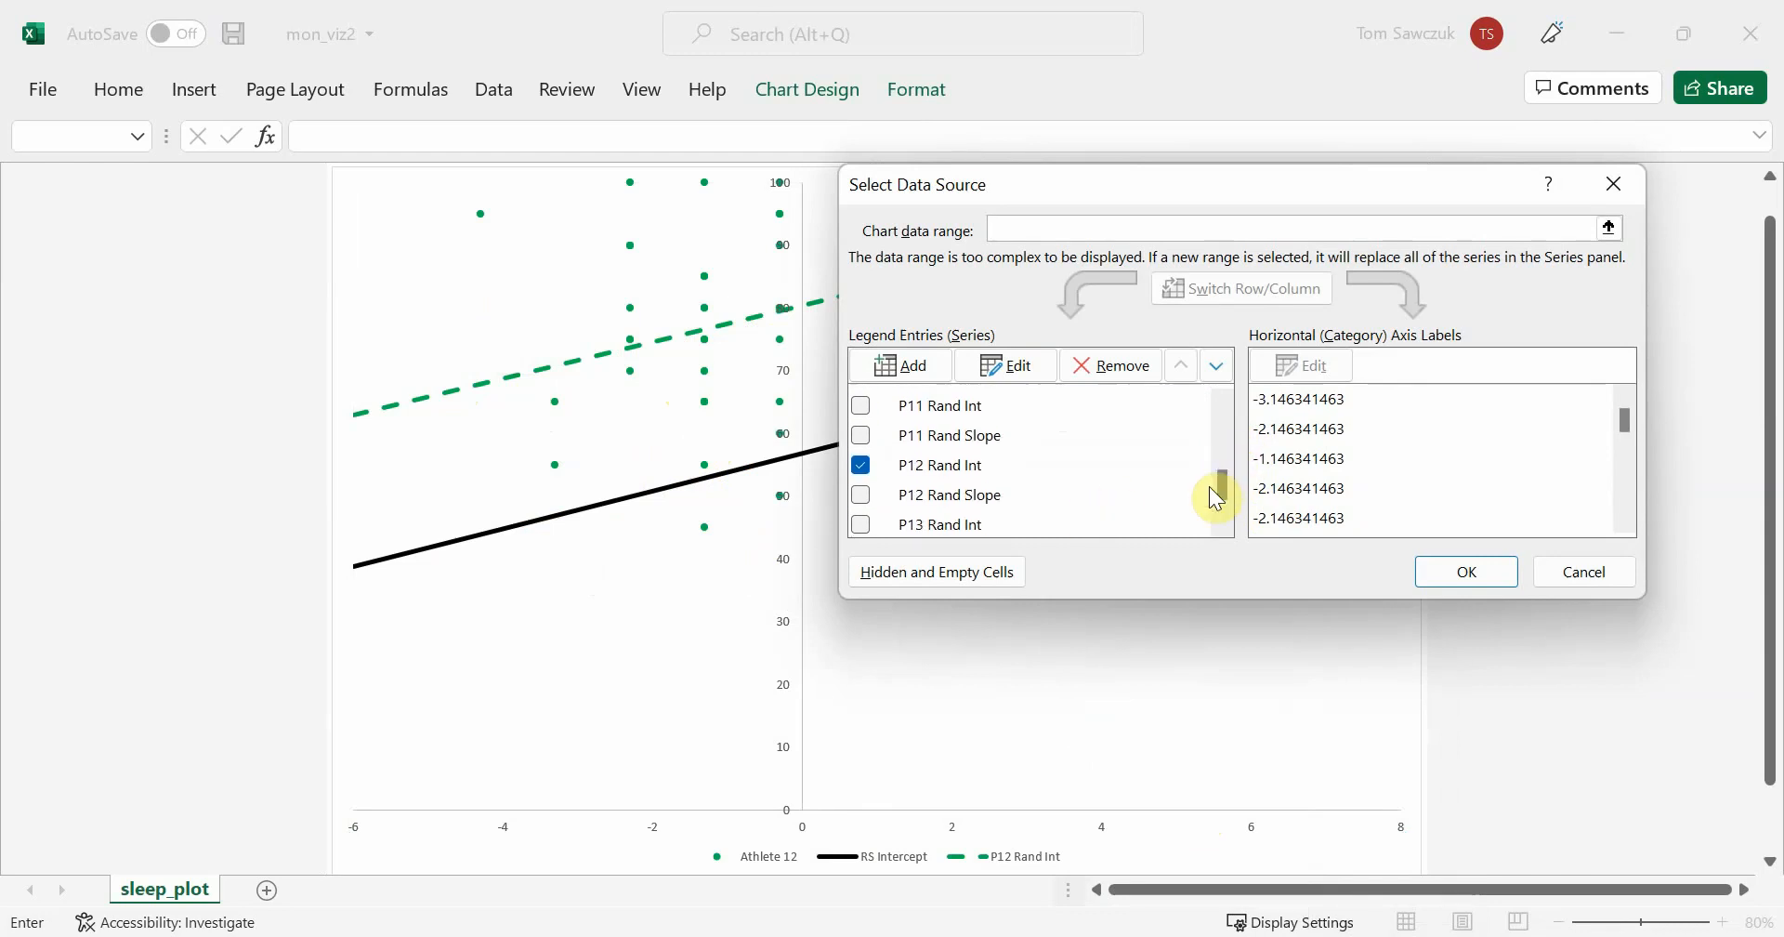
left_click(861, 493)
left_click(1468, 571)
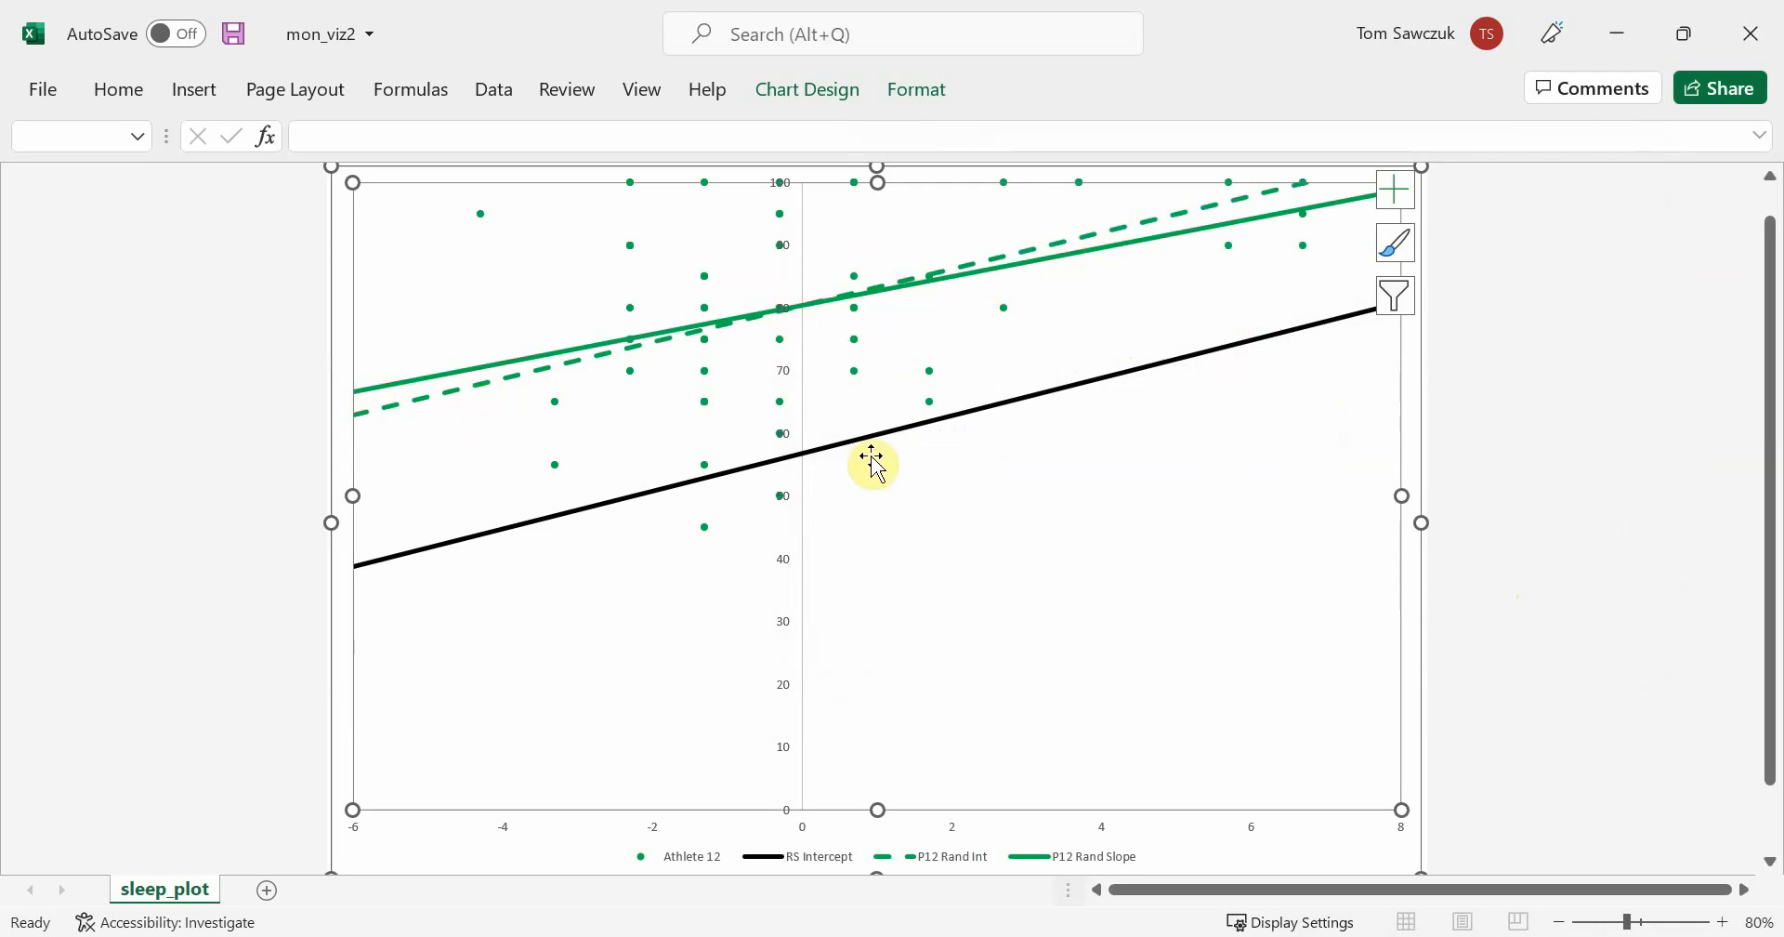
Replace the Athlete 12, P12 Rand Int and P12 Rand Slope series with Athlete 13 and P13 Rand Int, keeping RS Intercept
right_click(1003, 697)
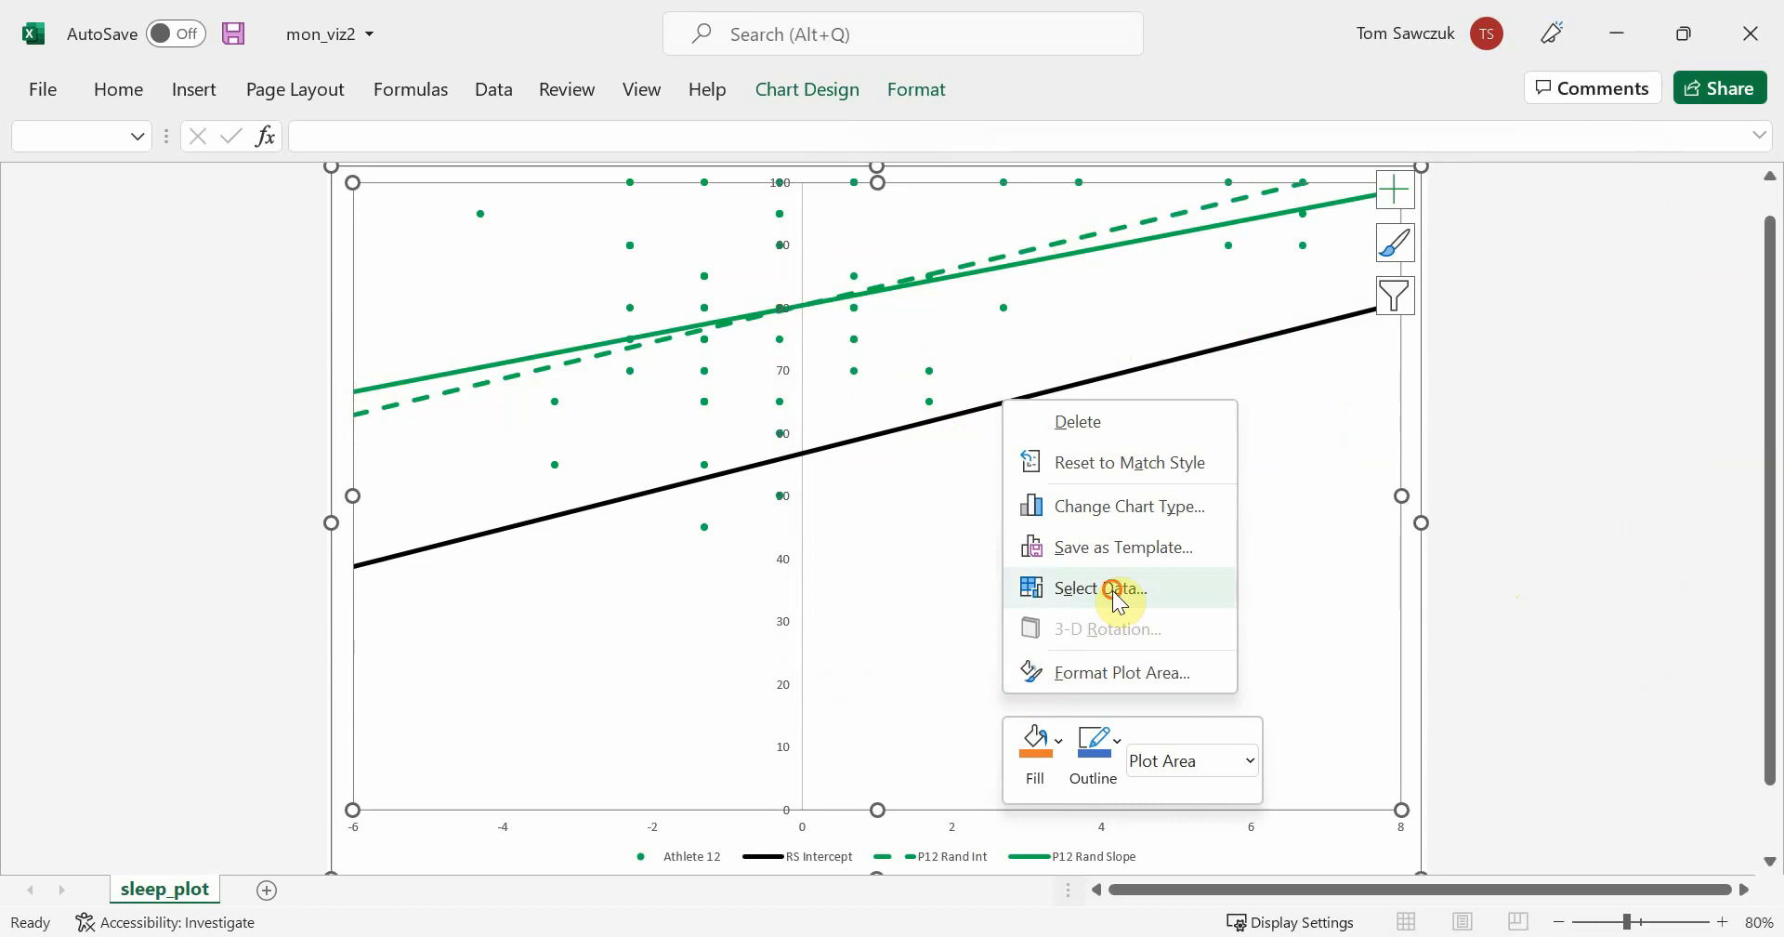
left_click(1119, 587)
left_click(861, 463)
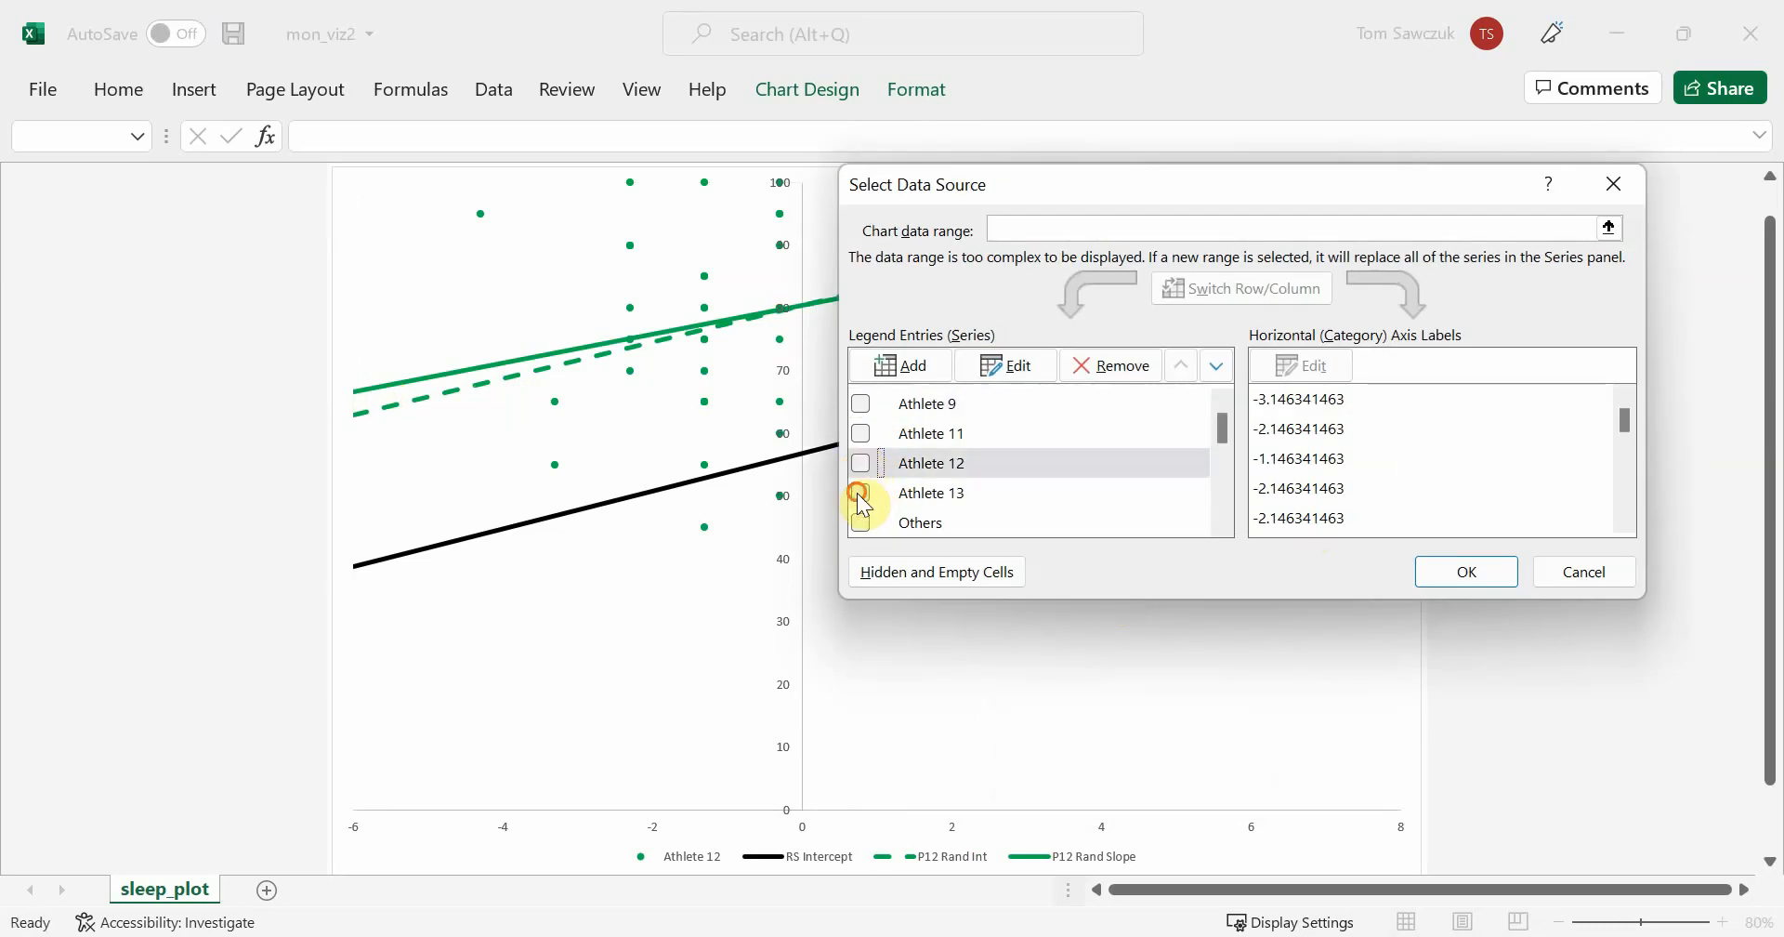
left_click(861, 492)
left_click_drag(1222, 421, 1208, 492)
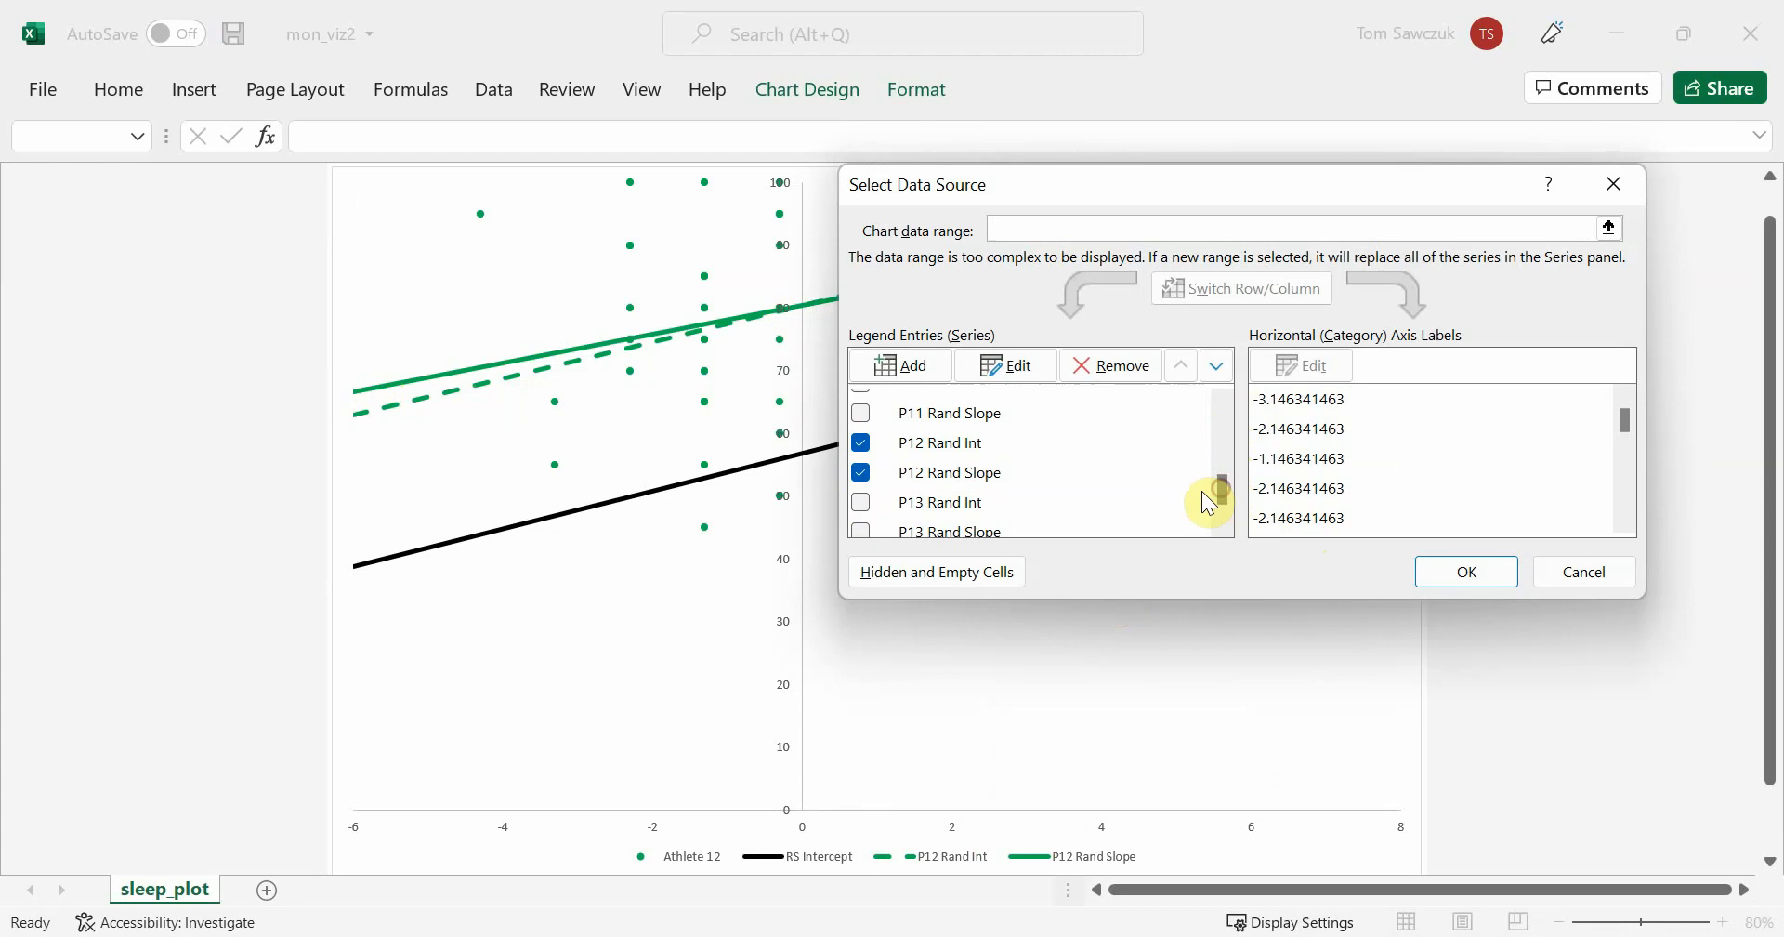
left_click(861, 442)
left_click(860, 472)
left_click(862, 502)
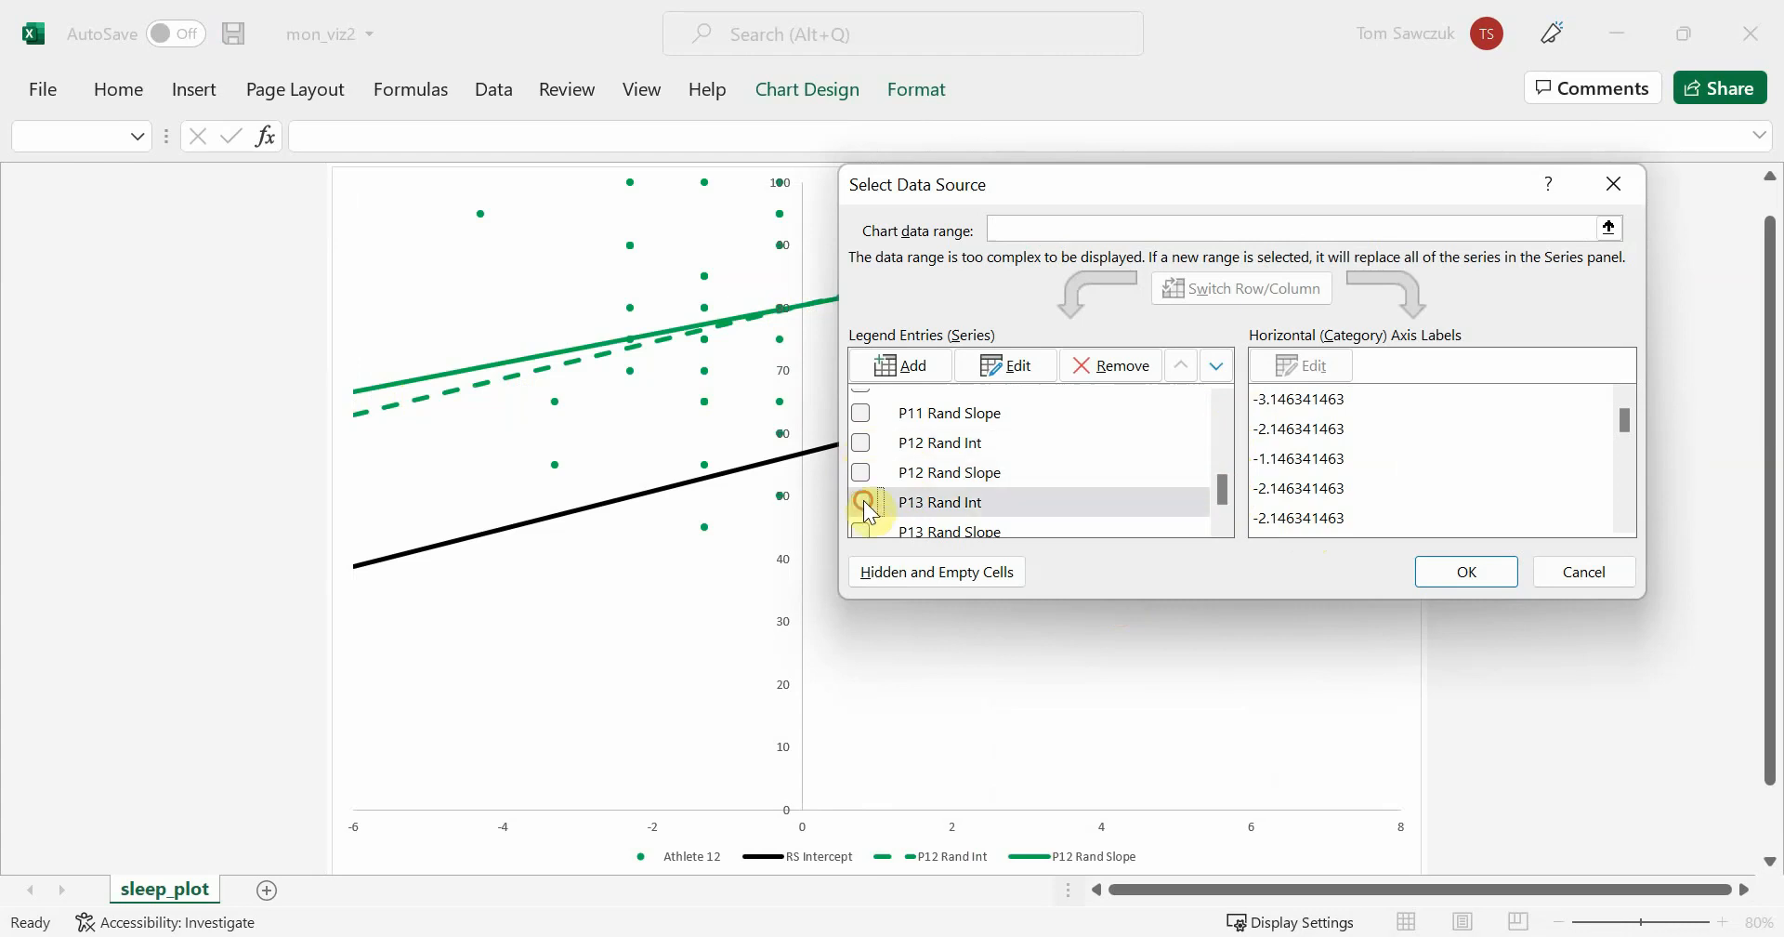
left_click(1507, 572)
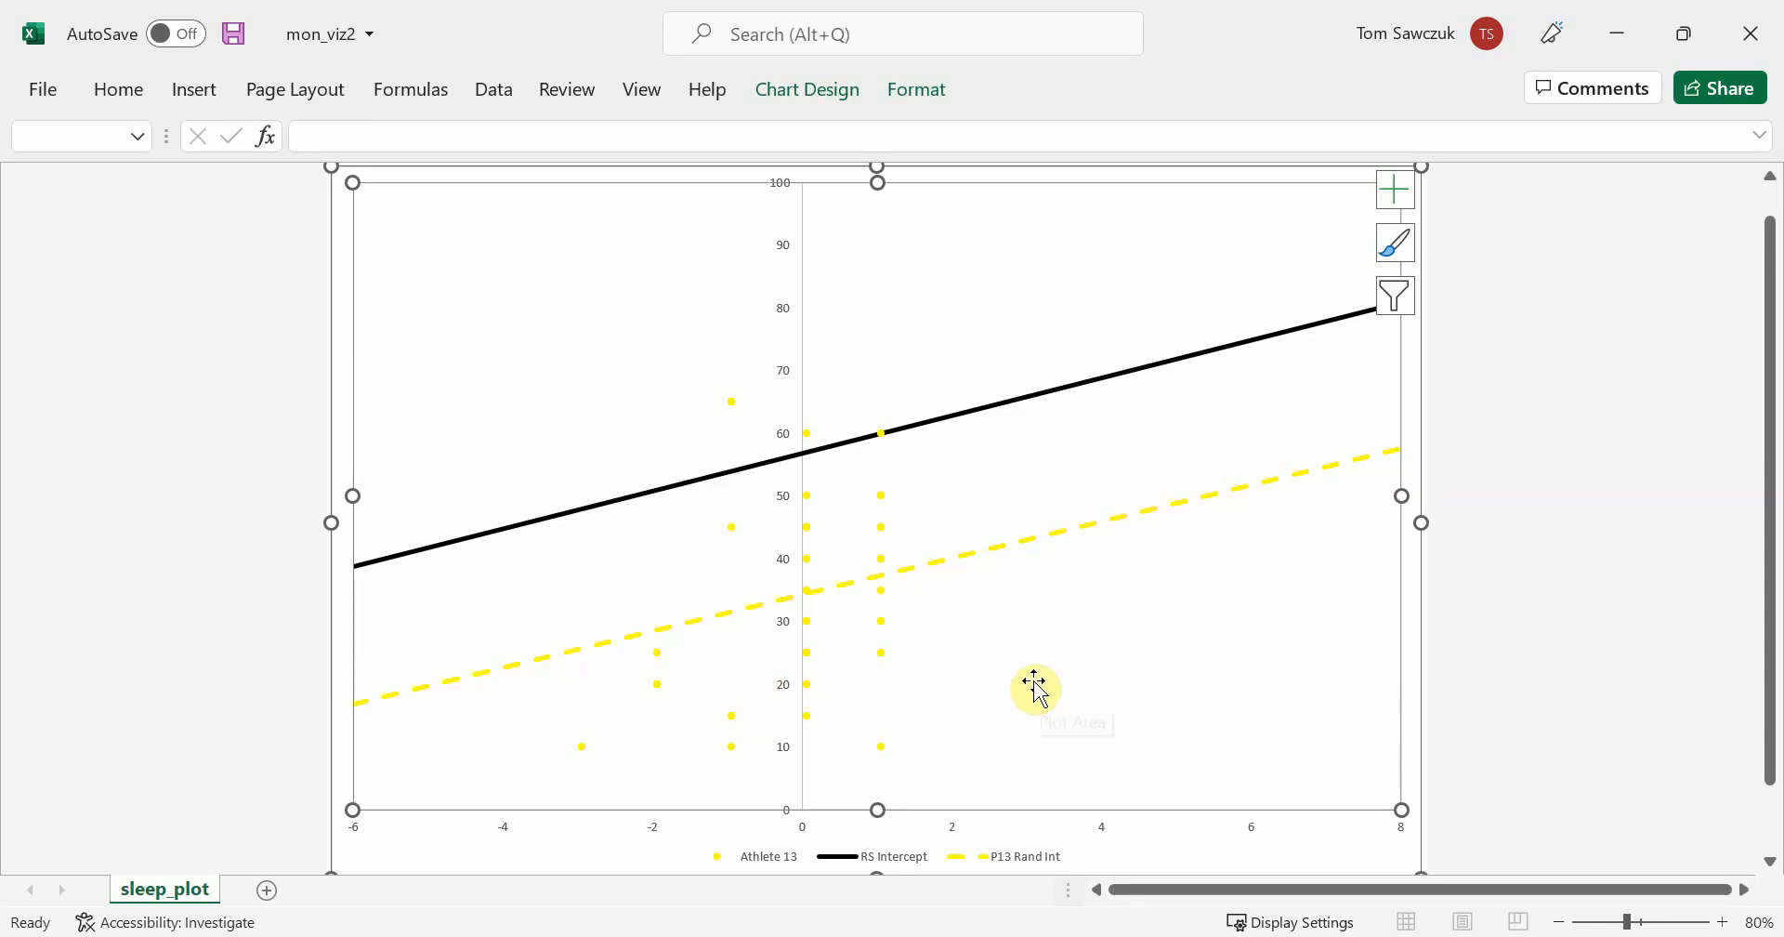
Add the P13 Rand Slope series to the Athlete 13 chart
right_click(1173, 671)
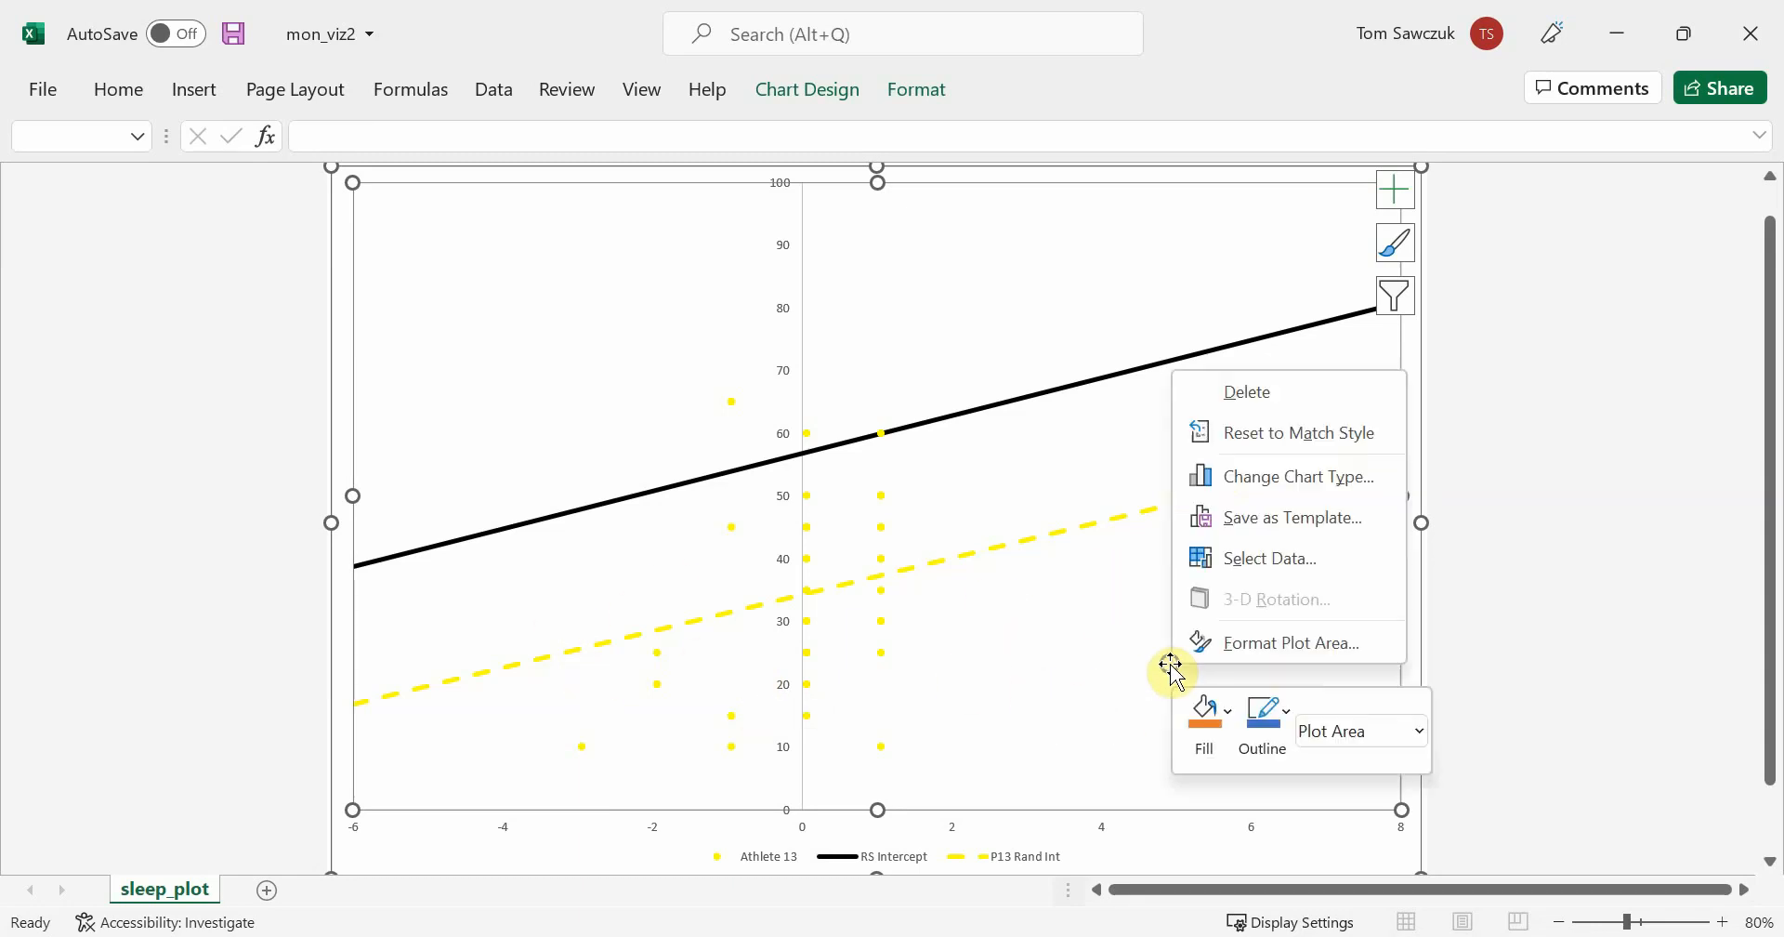
left_click(1269, 561)
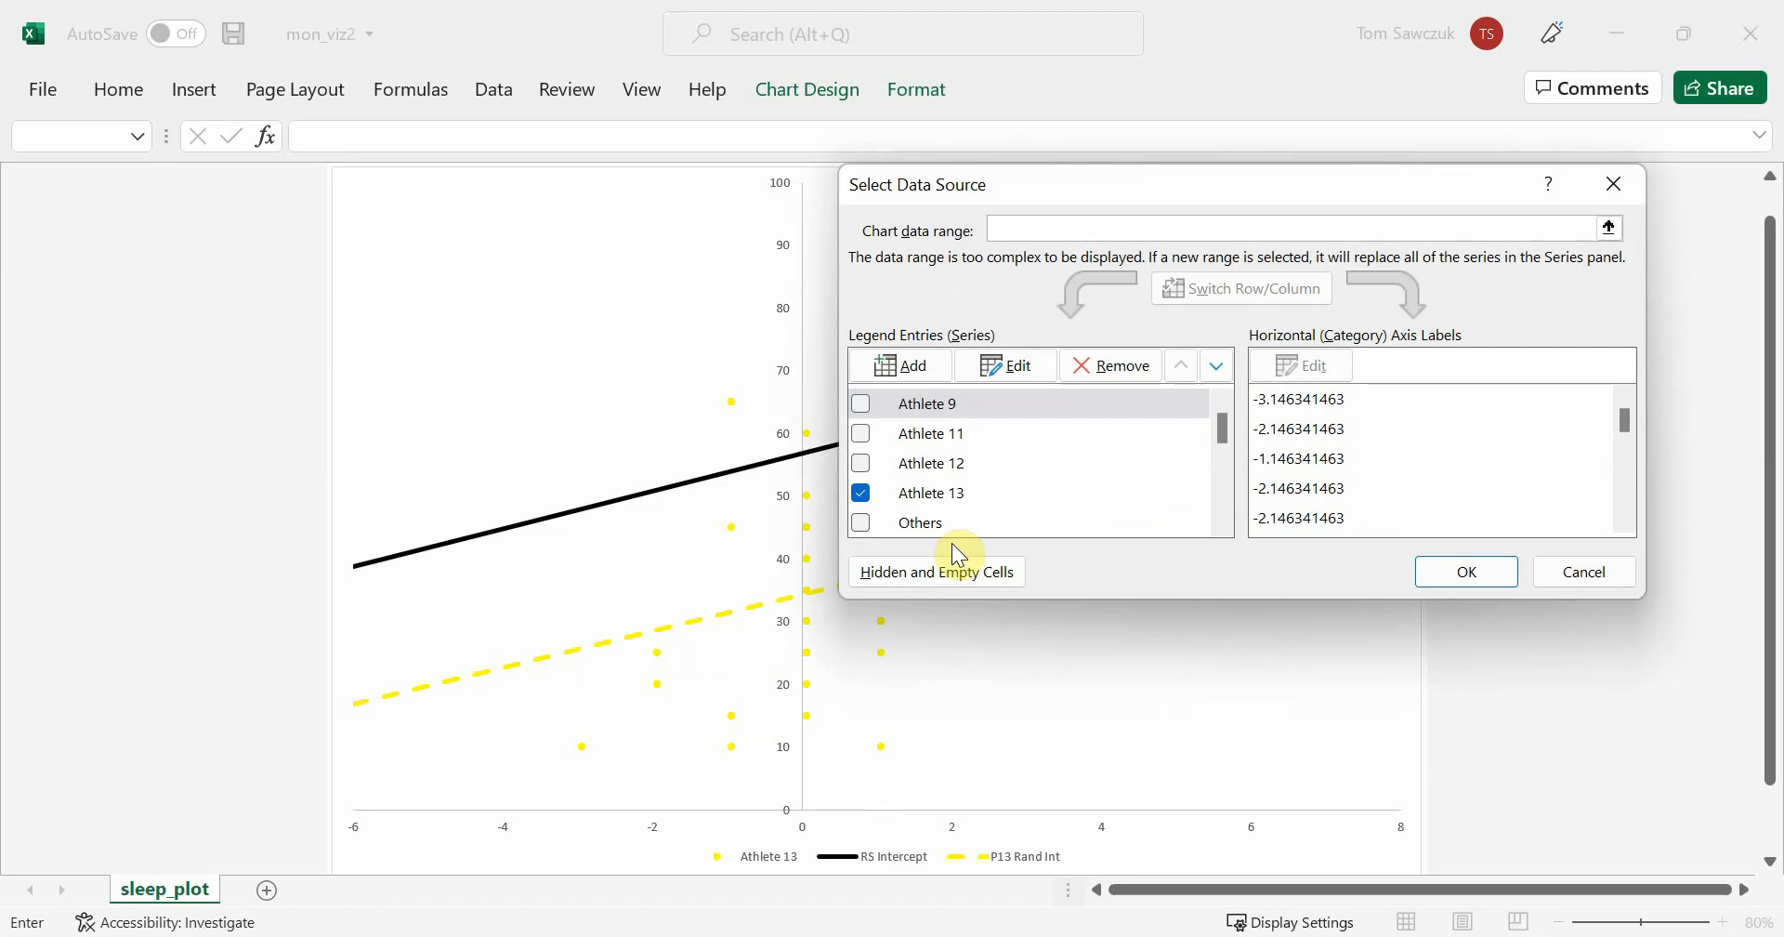
left_click_drag(1223, 435, 1218, 499)
left_click(863, 495)
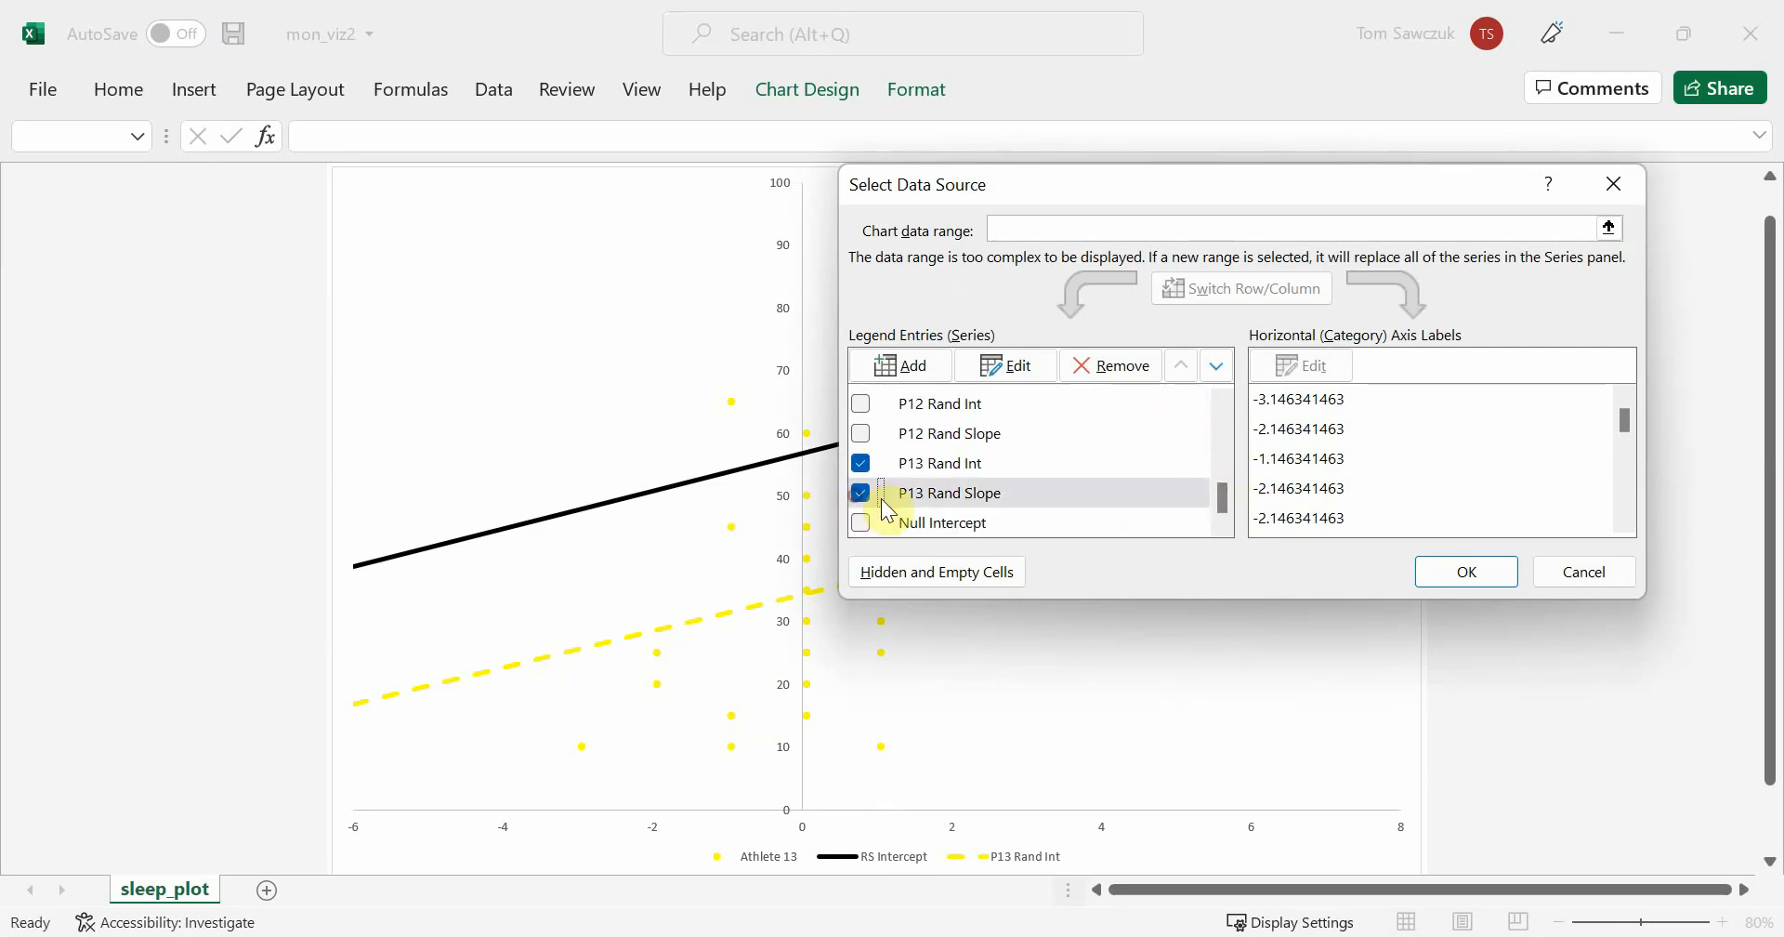
left_click(1512, 589)
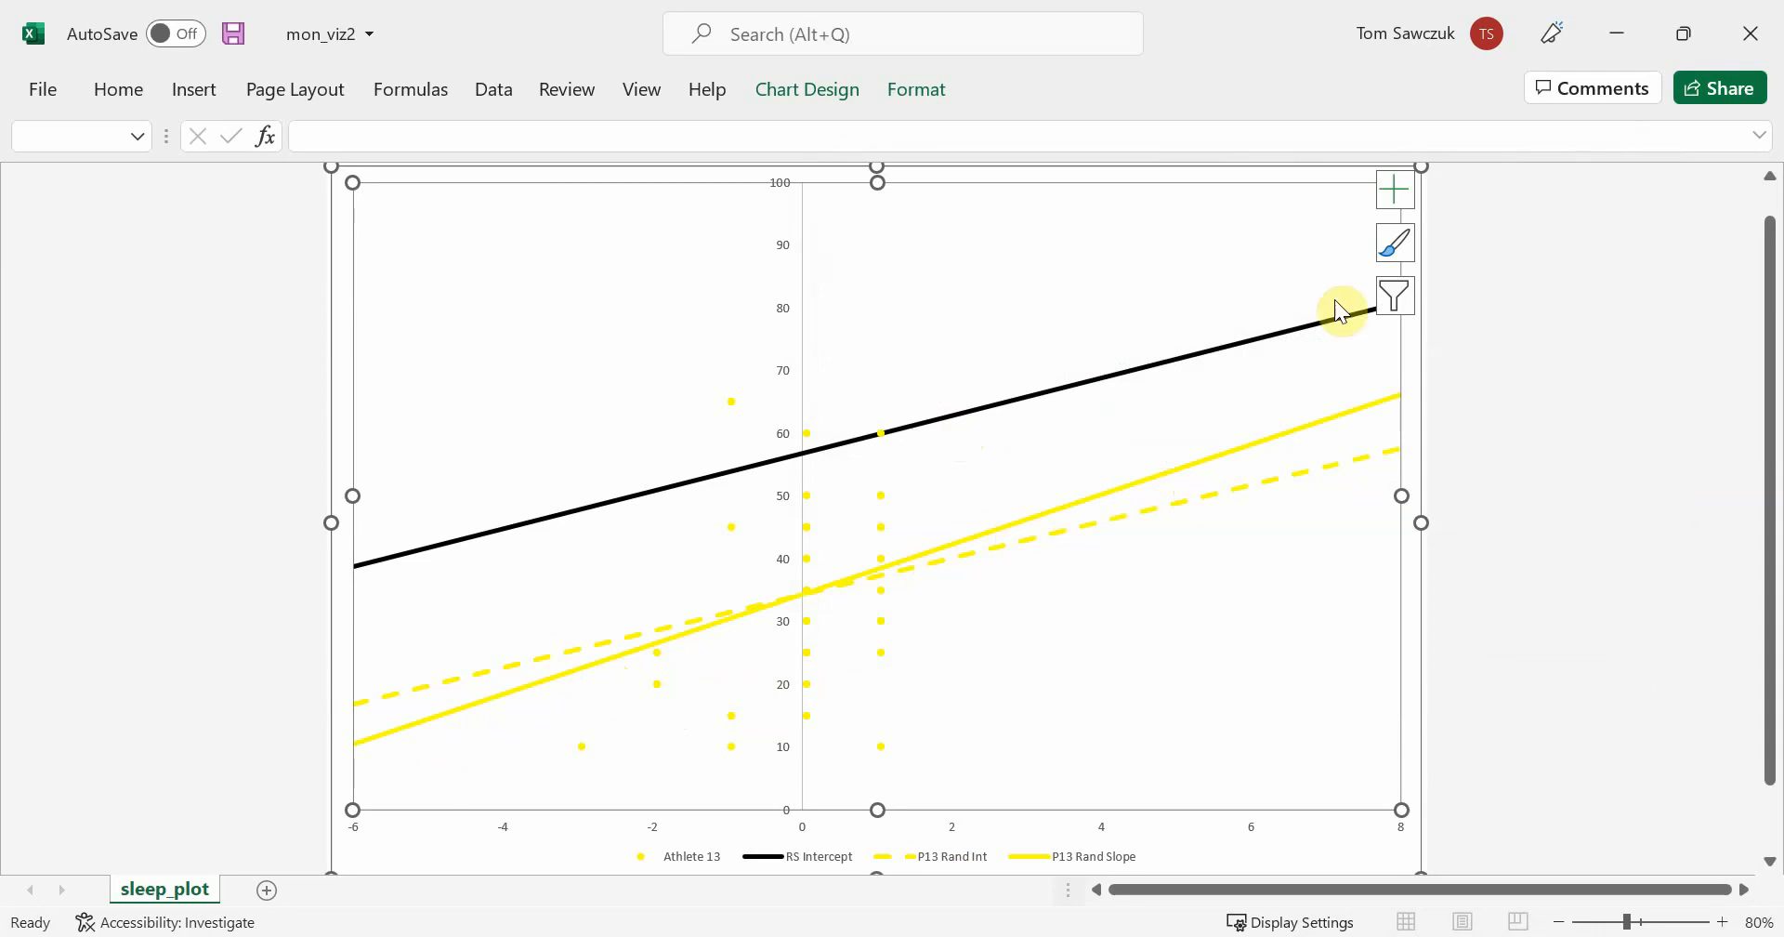
right_click(1071, 706)
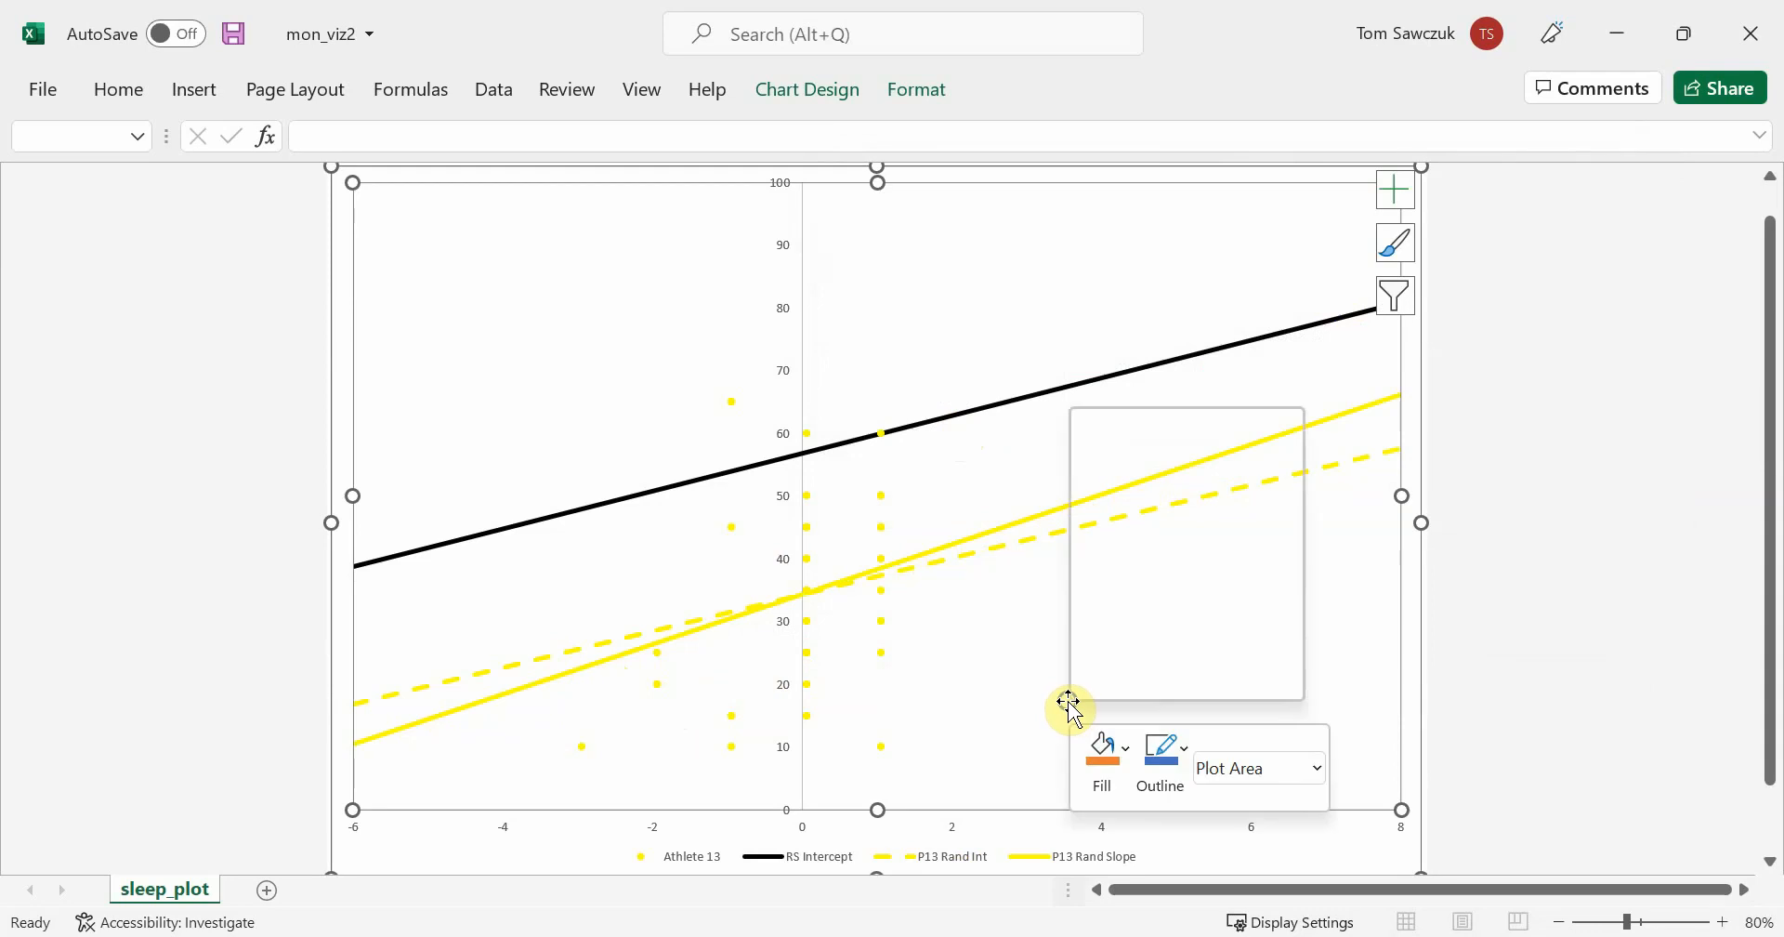
left_click(976, 695)
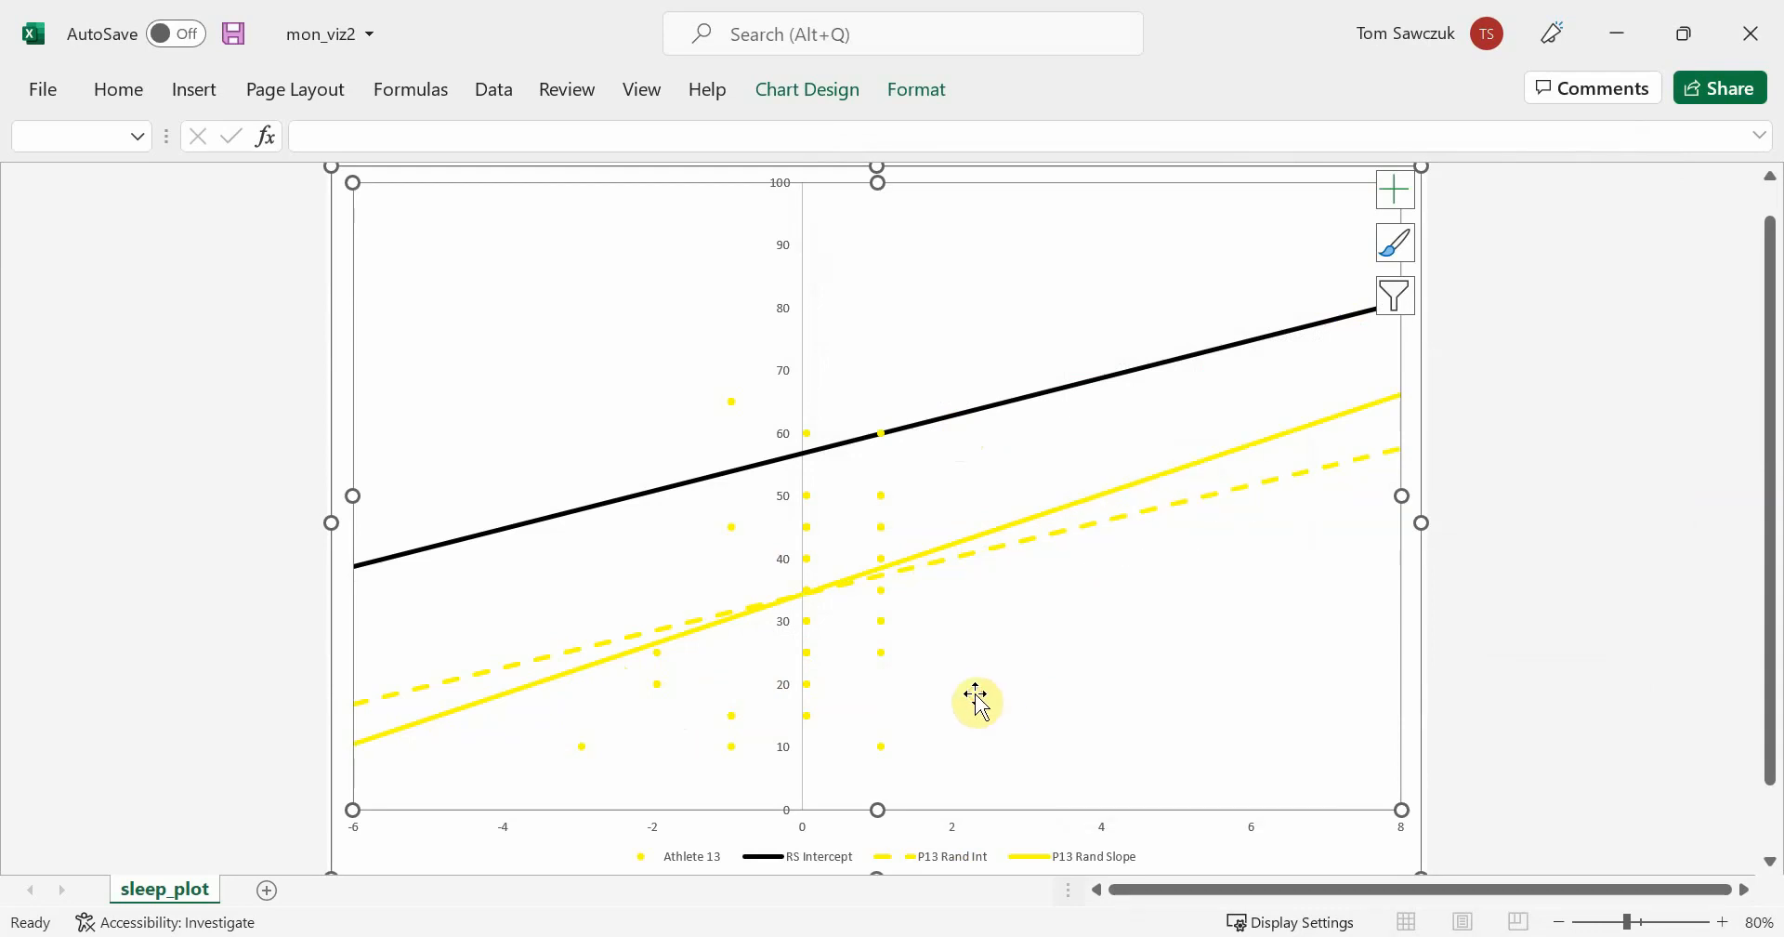